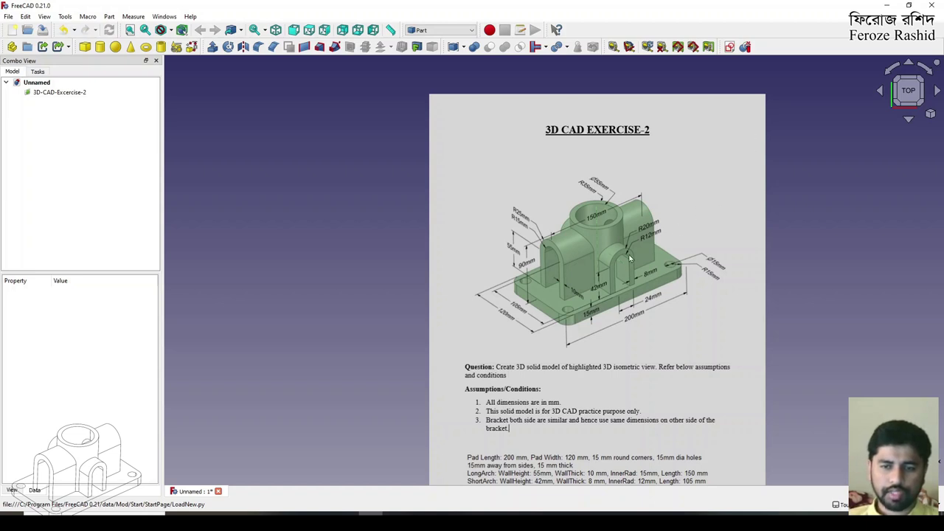
Step: Zoom around the 3D-CAD-Exercise-2 reference image to study the bracket dimensions, then select it
scroll(630, 256, up, 2)
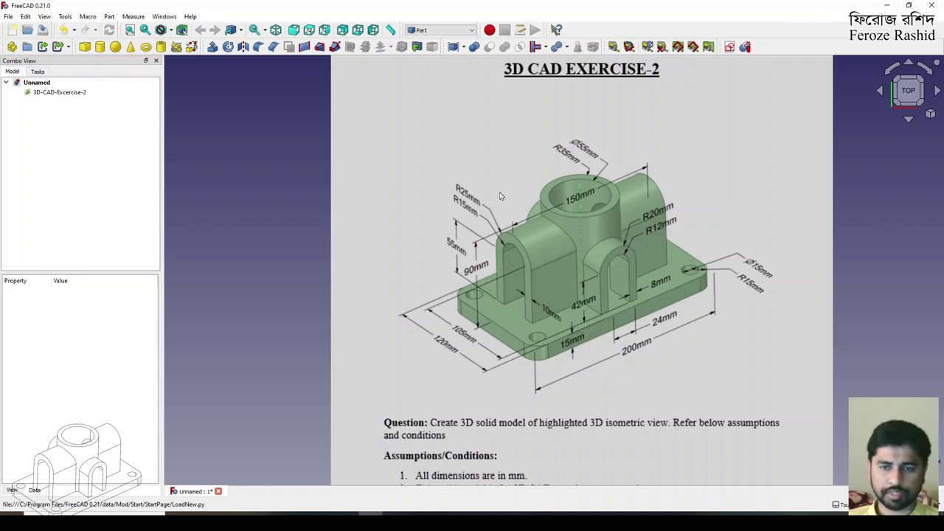
scroll(649, 244, down, 2)
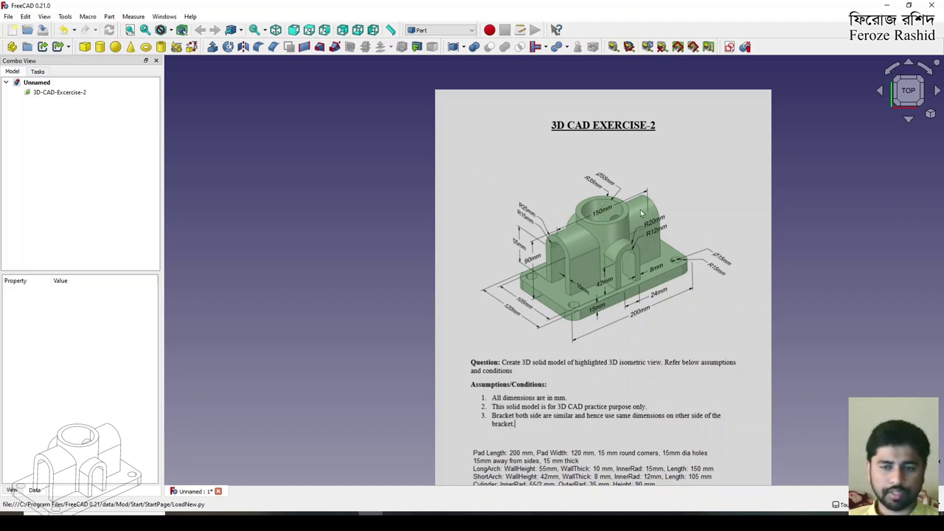
click(80, 96)
Step: Start transforming the reference image, then create a new sketch on the XY-Plane in Unnamed1
right_click(80, 97)
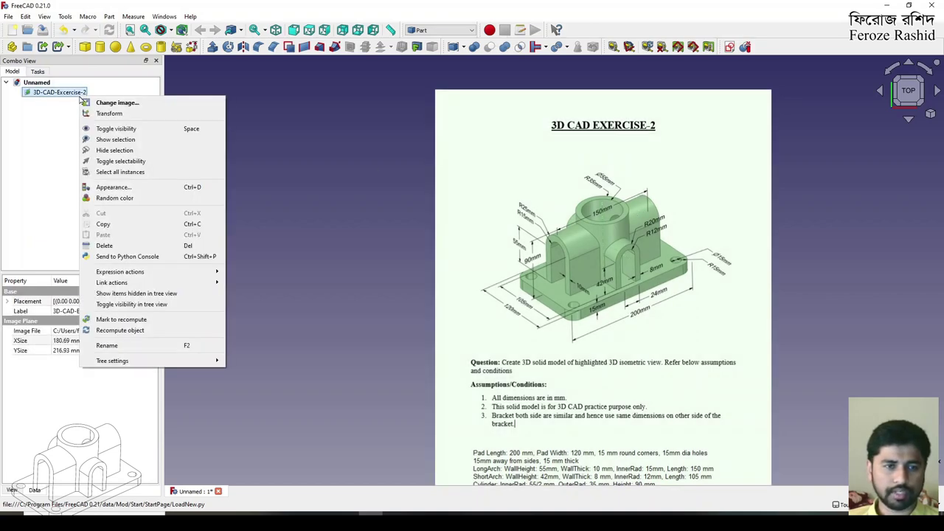
click(94, 113)
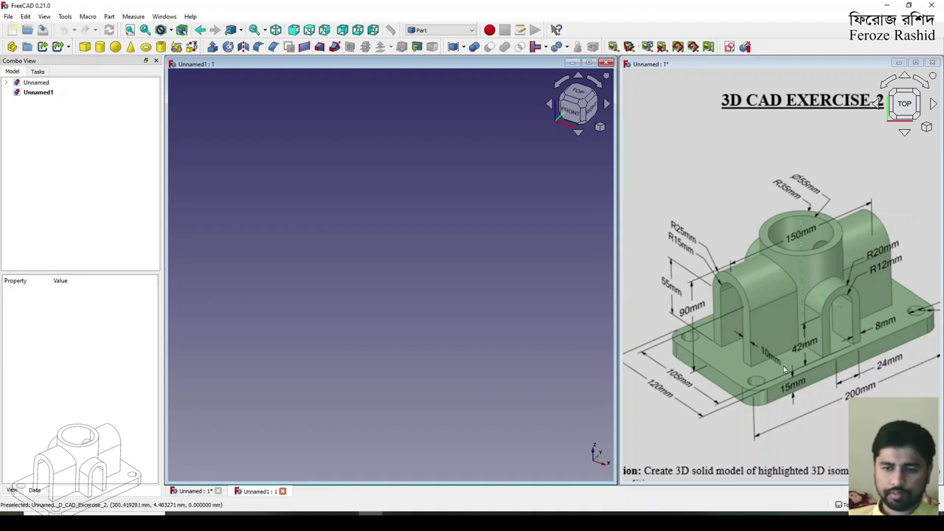
click(730, 47)
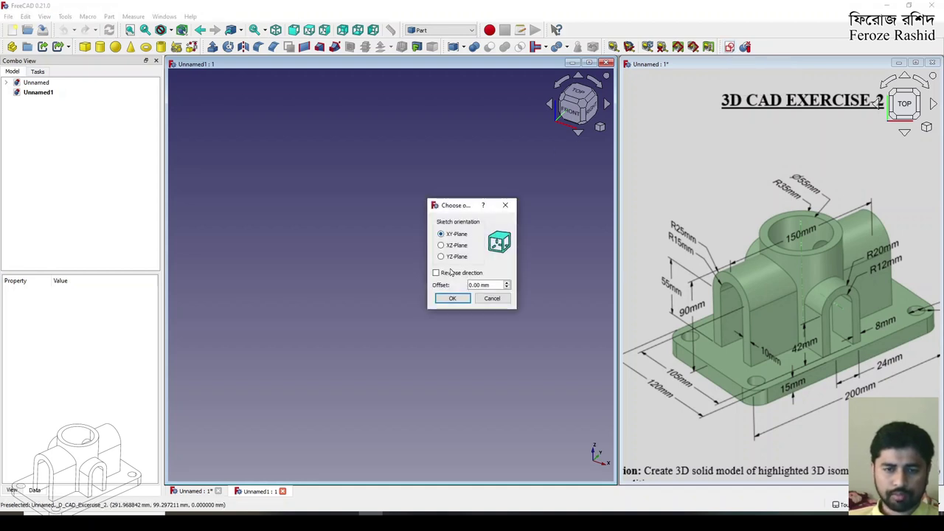
click(452, 298)
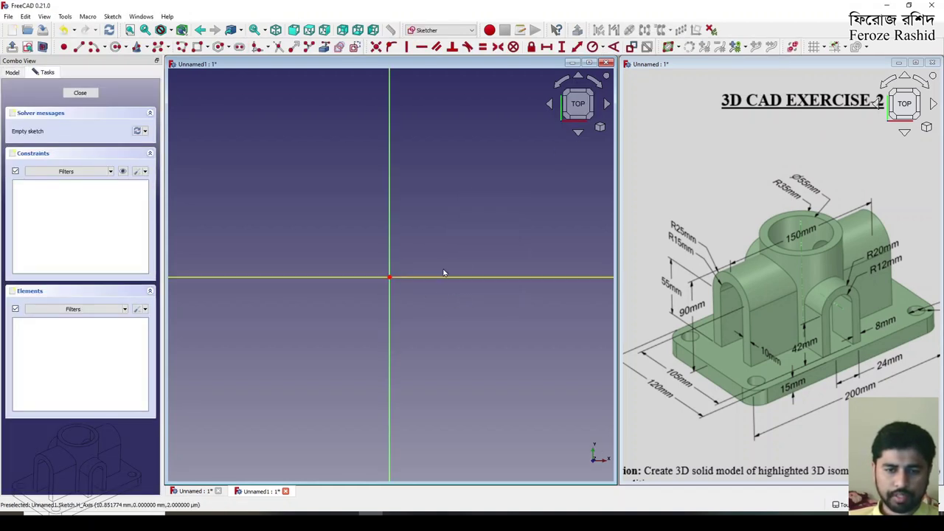
Step: Draw a rectangle from the origin to an upper-right corner in the sketch
scroll(464, 262, up, 2)
scroll(343, 295, up, 1)
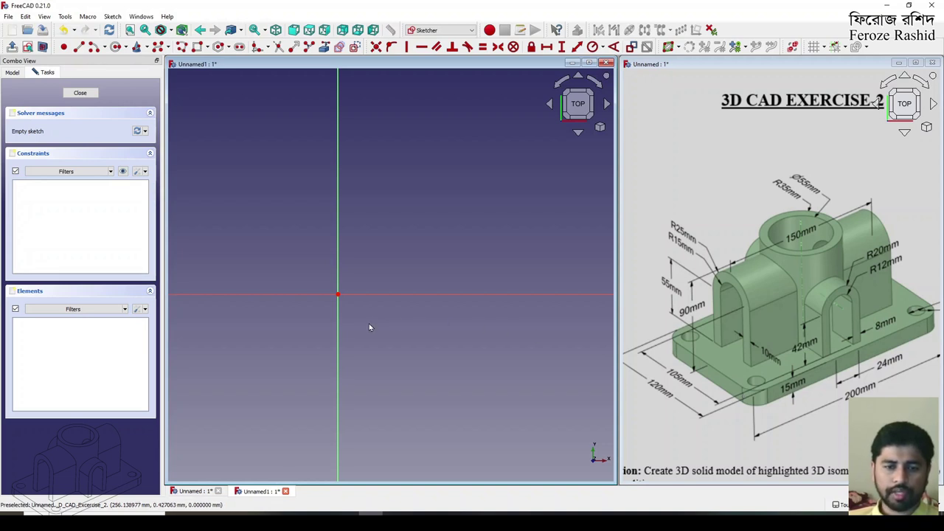
middle_drag(369, 326, 322, 386)
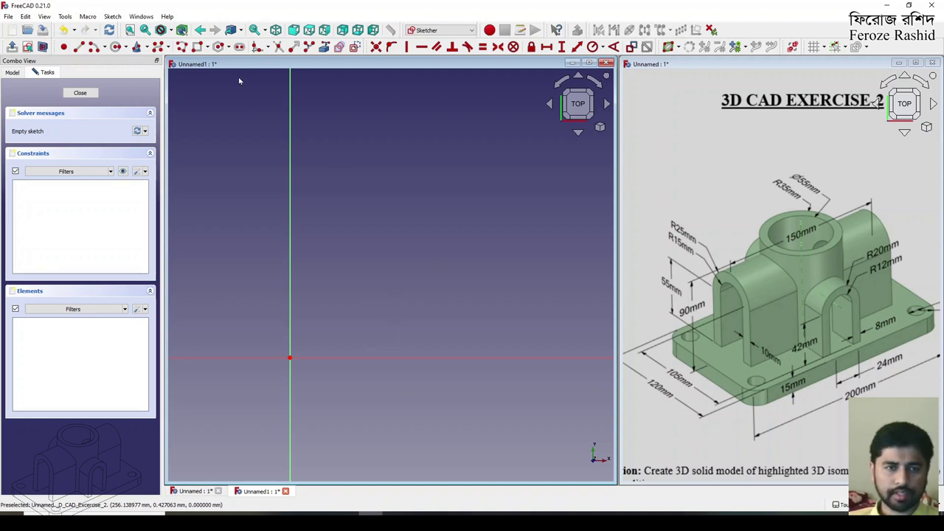
click(197, 46)
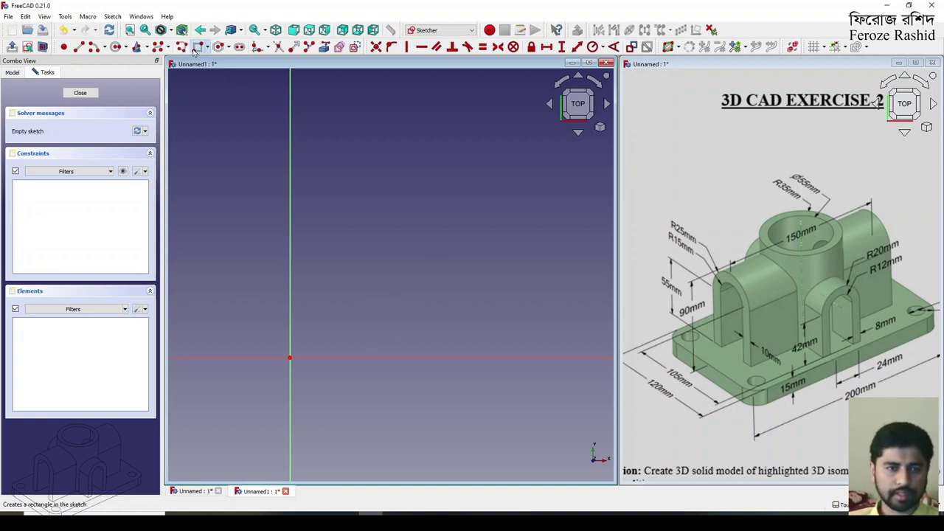
click(290, 358)
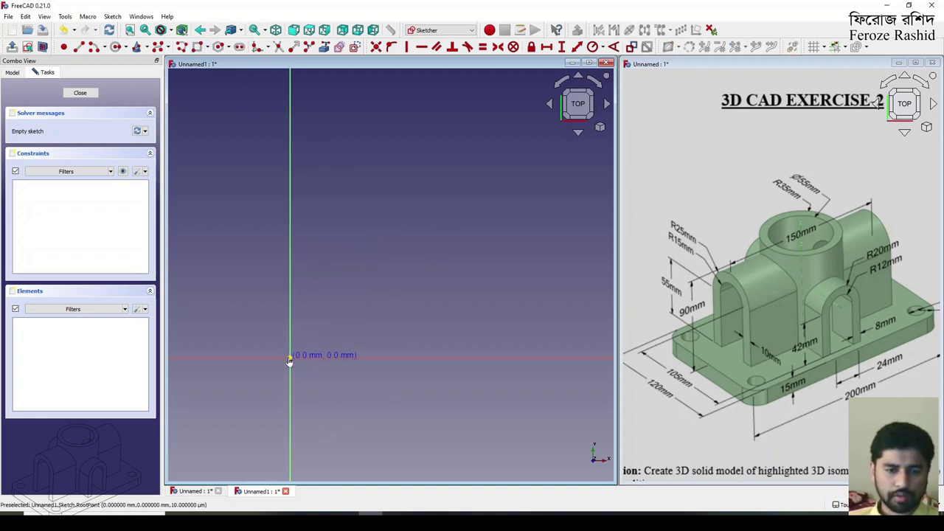
click(453, 236)
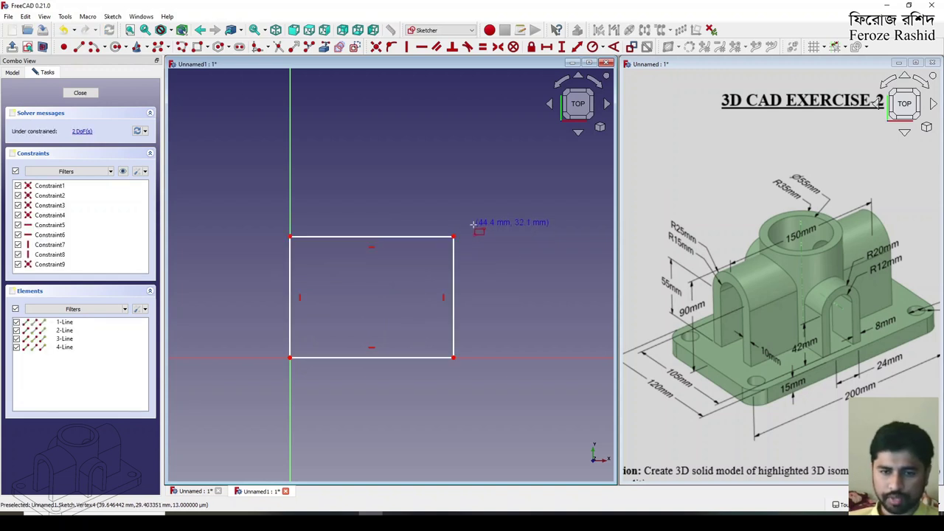
right_click(474, 224)
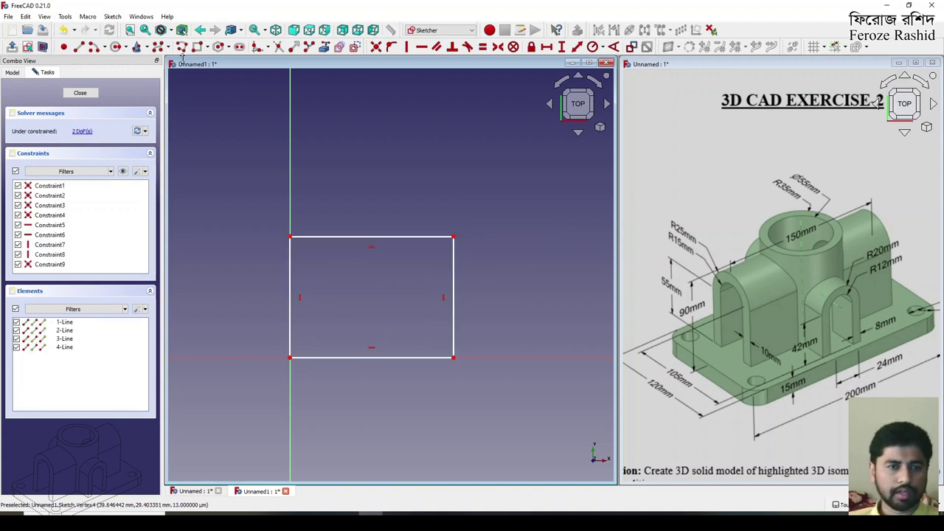
click(268, 47)
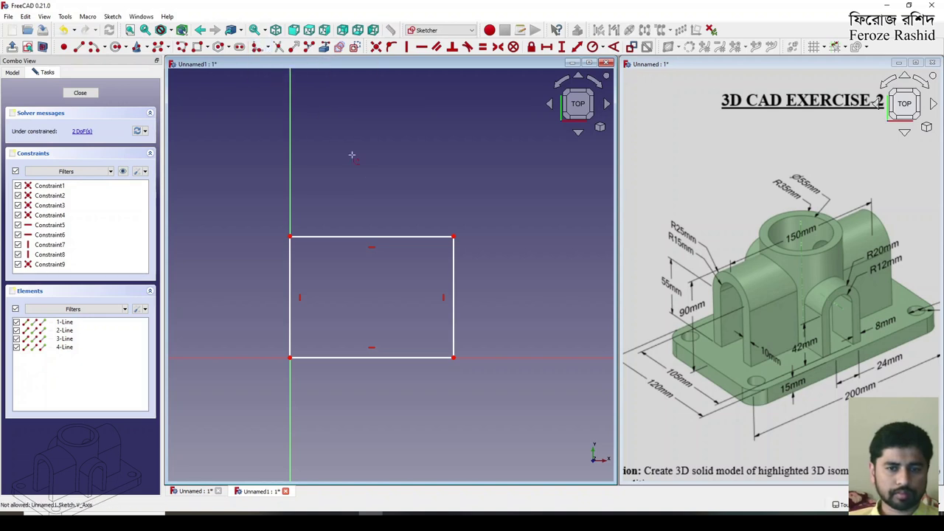
Step: Constrain the rectangle's top edge to a horizontal length of 100 mm (200/2)
click(426, 237)
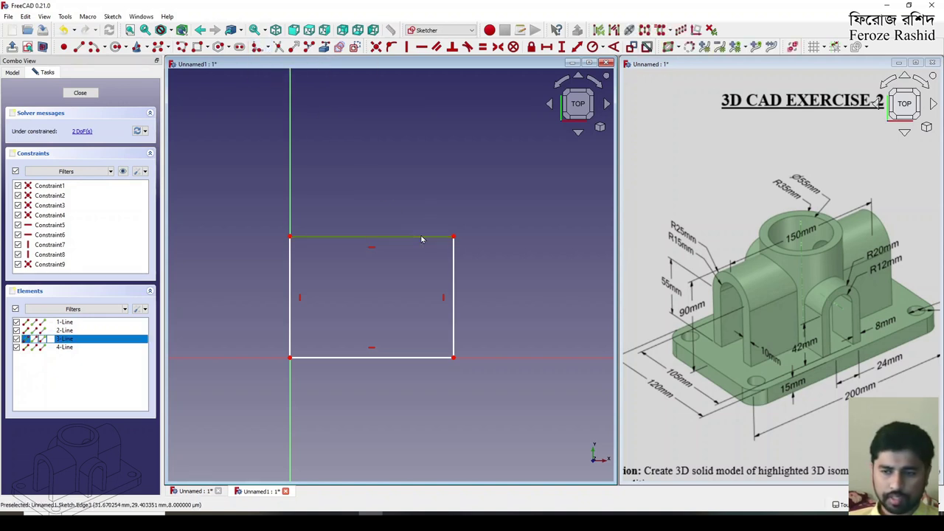
click(547, 47)
text(200)
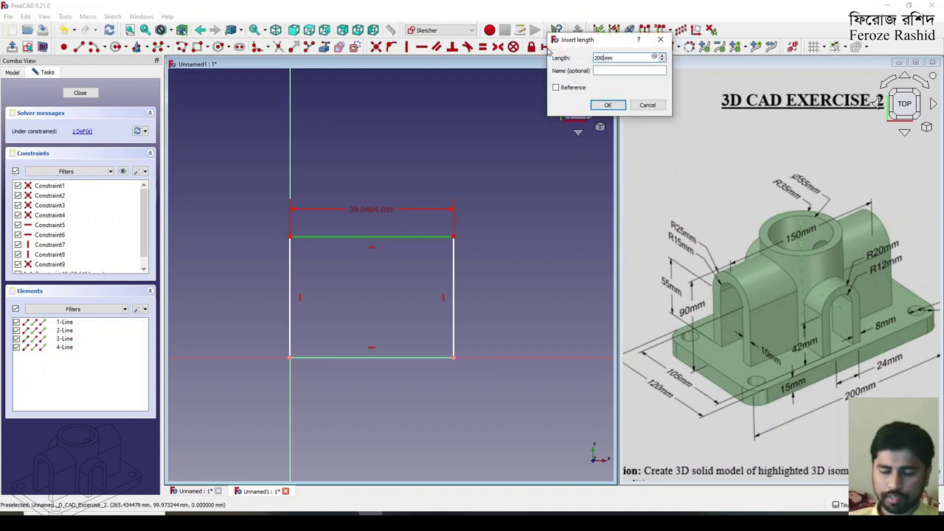
text(/2)
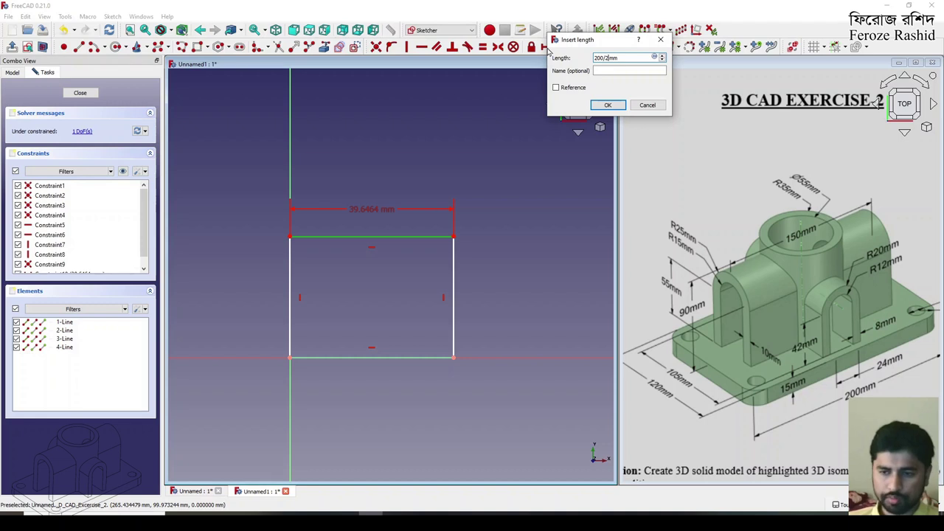
key(Return)
scroll(259, 245, down, 2)
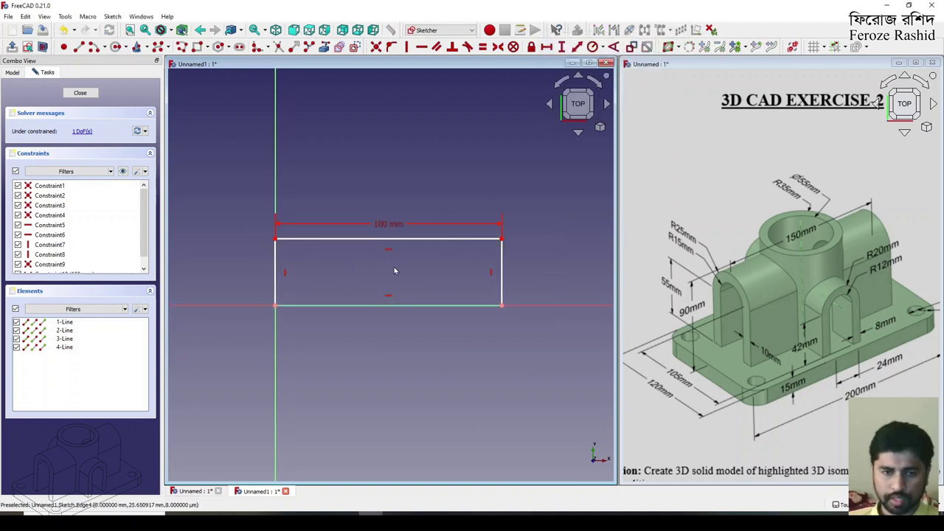
Step: Constrain the right edge to a 60 mm vertical length (120/2) and move its label aside
click(501, 270)
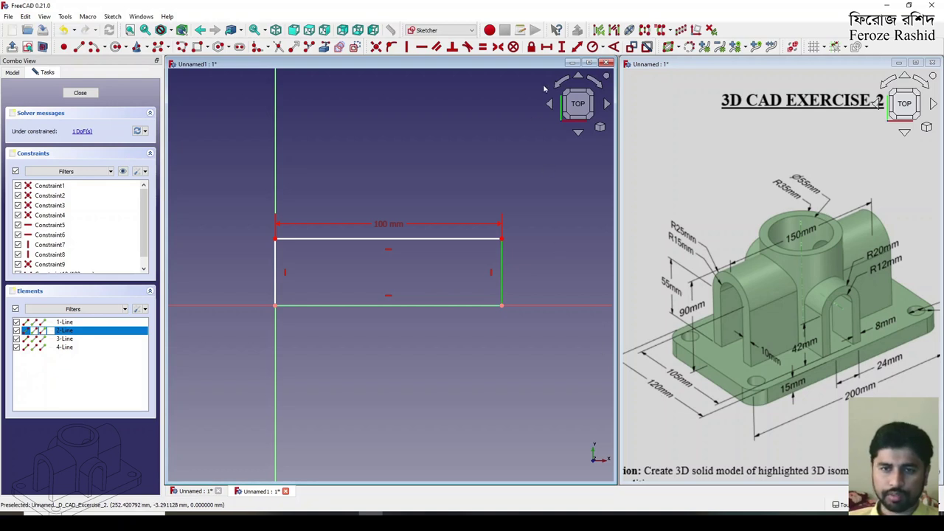
click(560, 47)
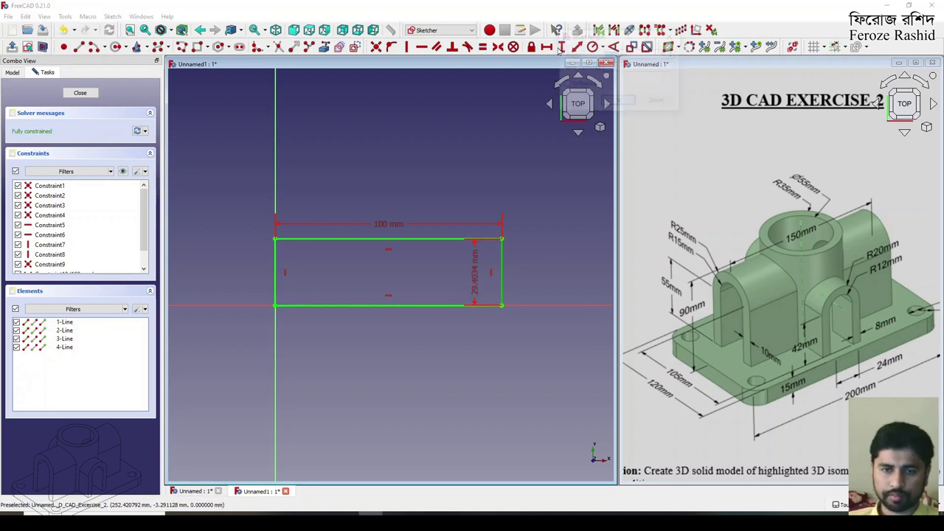
text(120/2mm)
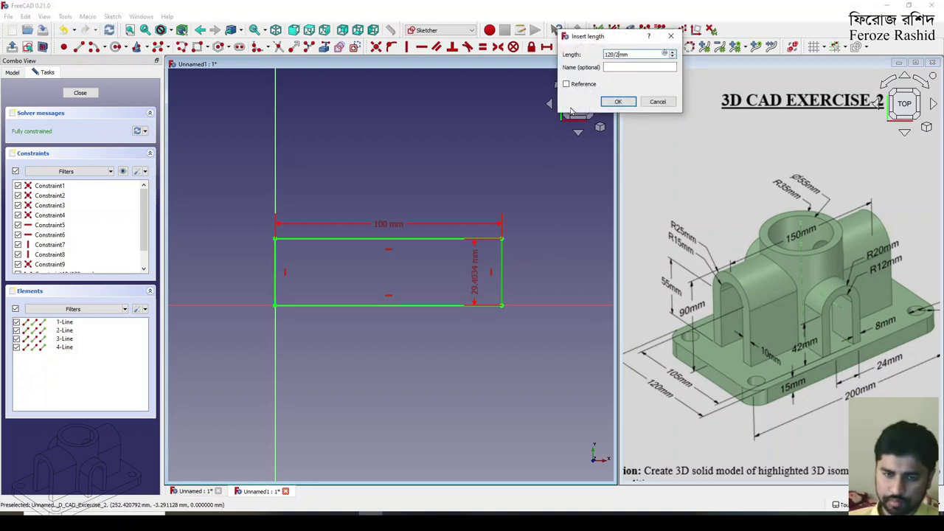
key(Return)
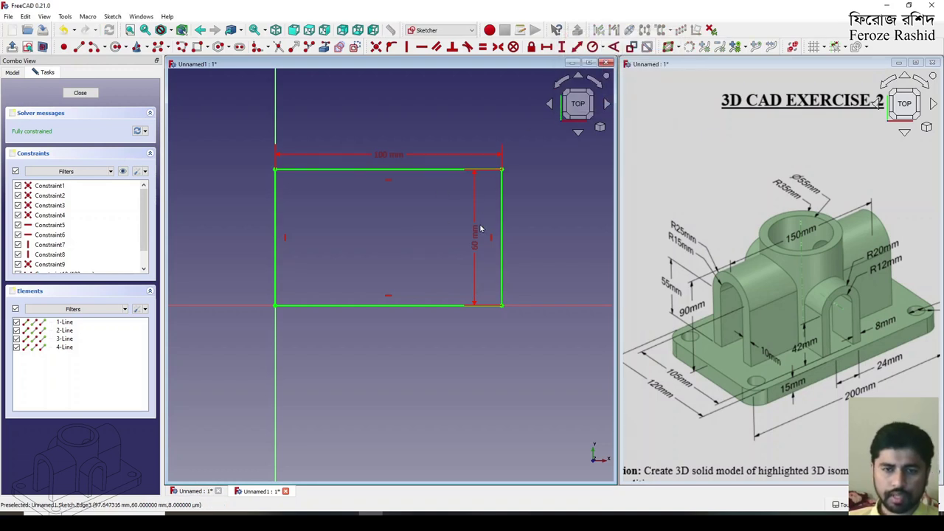
drag(480, 229, 544, 234)
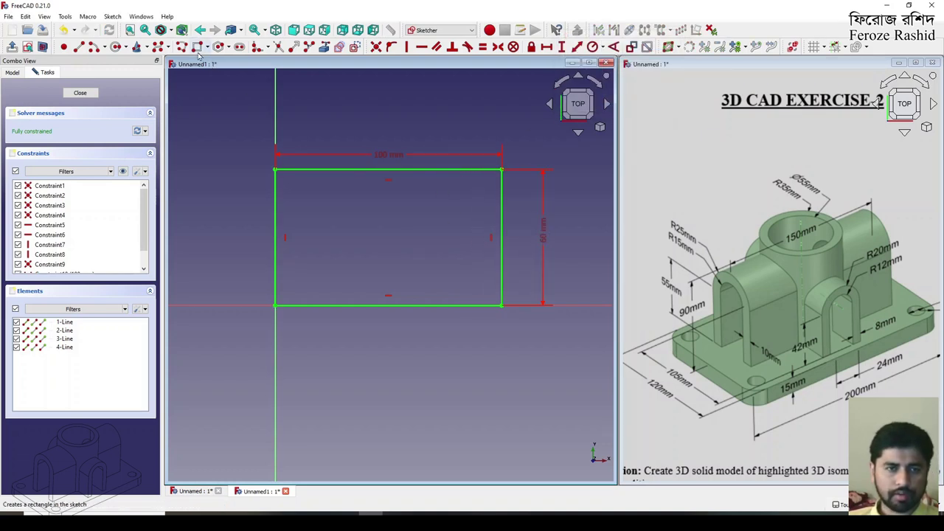
click(267, 48)
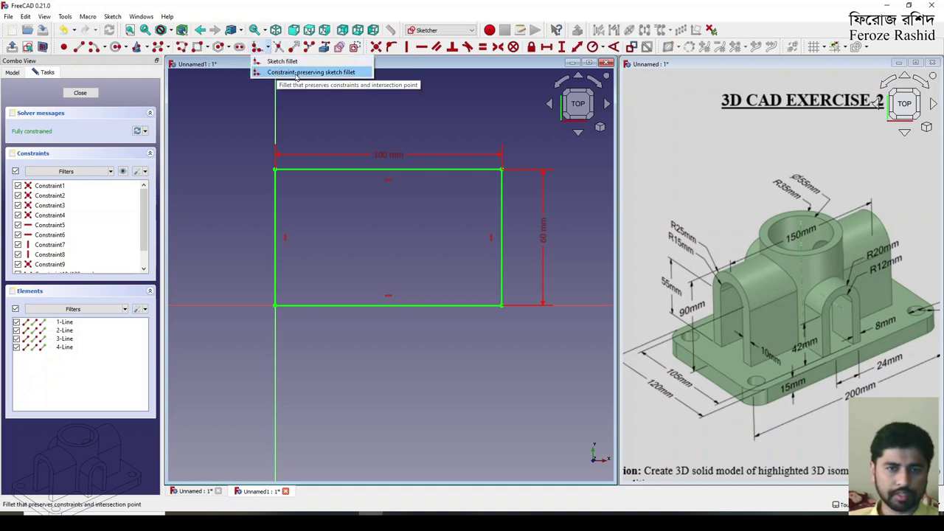
Step: Round the corner between the top and right lines with a constraint-preserving fillet
click(297, 72)
scroll(505, 171, up, 3)
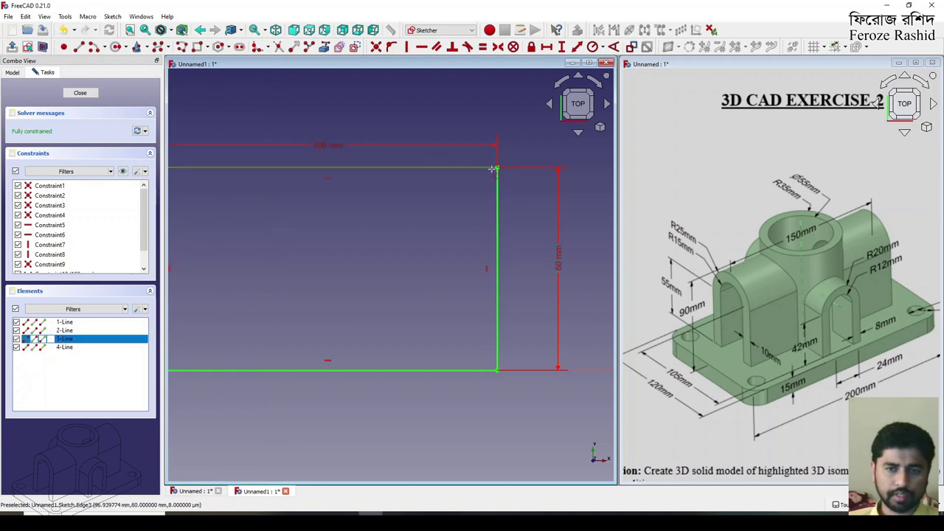
click(493, 170)
click(499, 182)
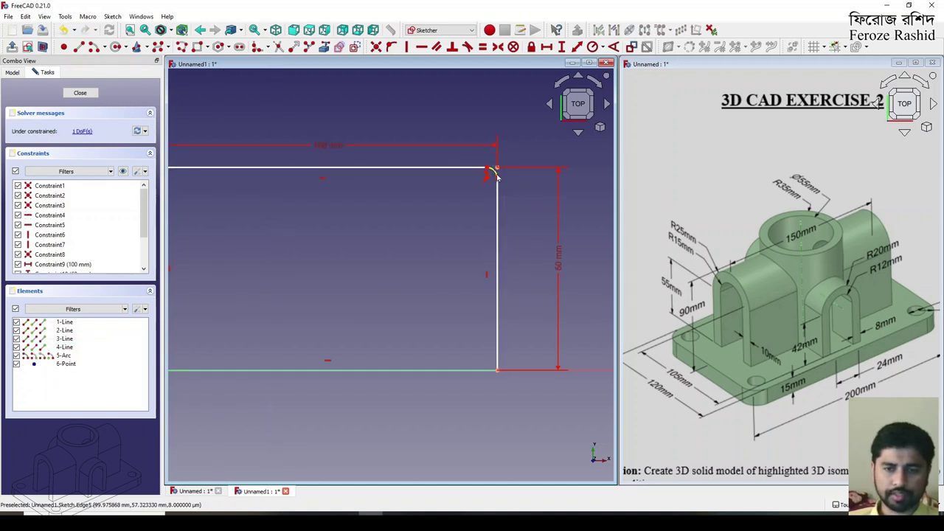
Step: Set the fillet arc radius to 15 mm and close the sketch
click(495, 174)
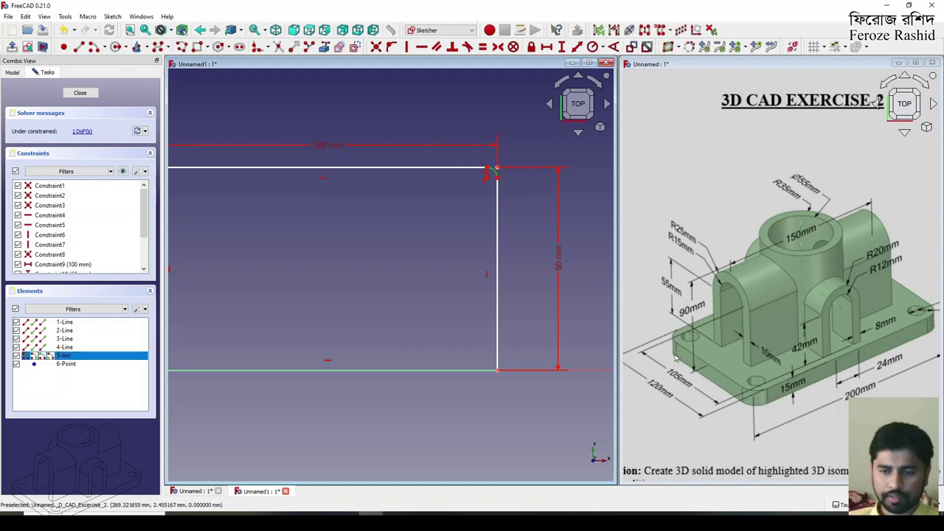
middle_drag(862, 340, 793, 348)
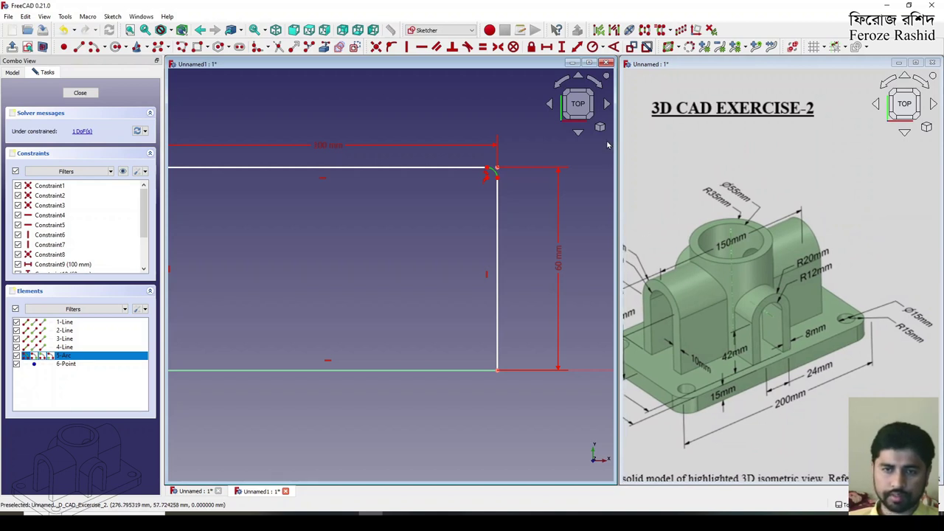
click(593, 47)
text(15)
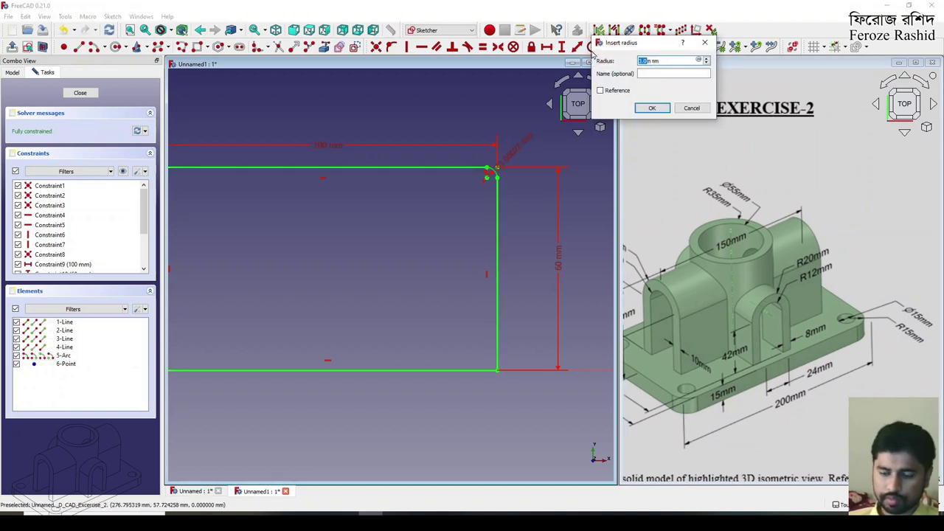
key(Return)
scroll(539, 226, down, 2)
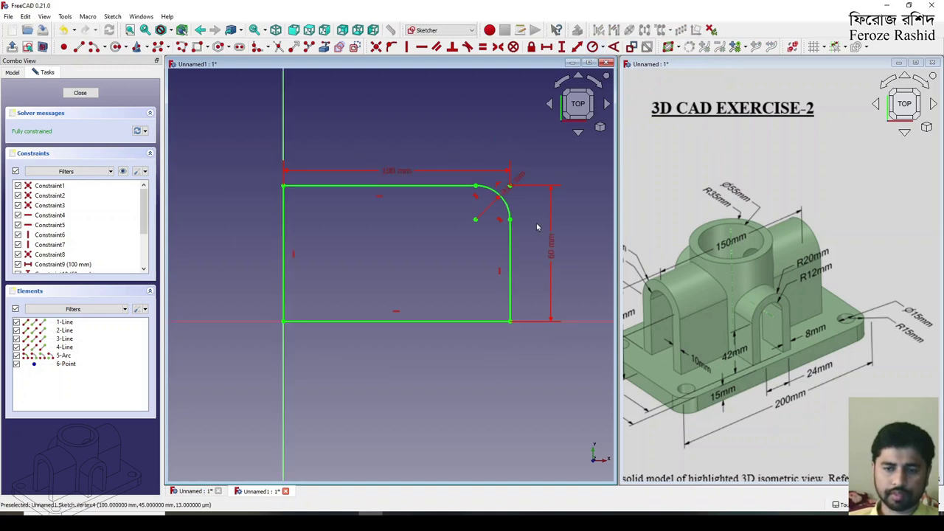
middle_drag(745, 328, 791, 324)
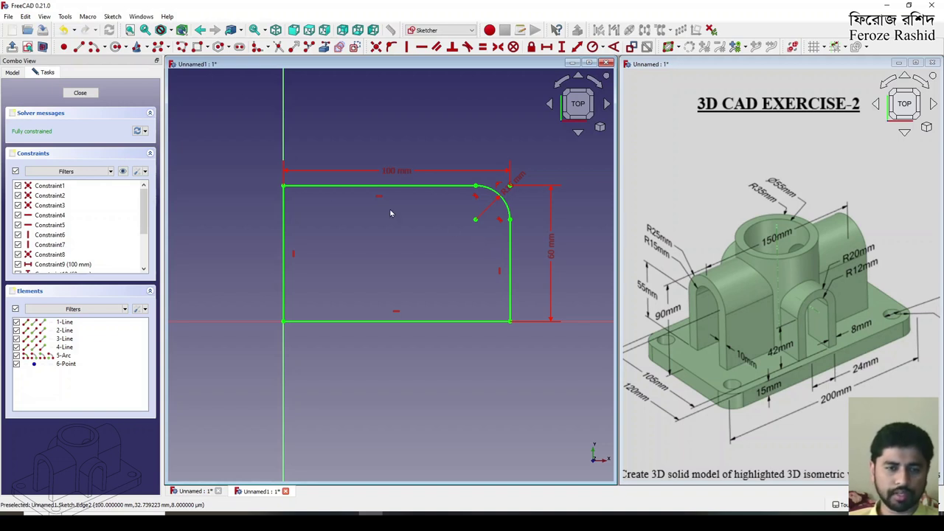
click(81, 93)
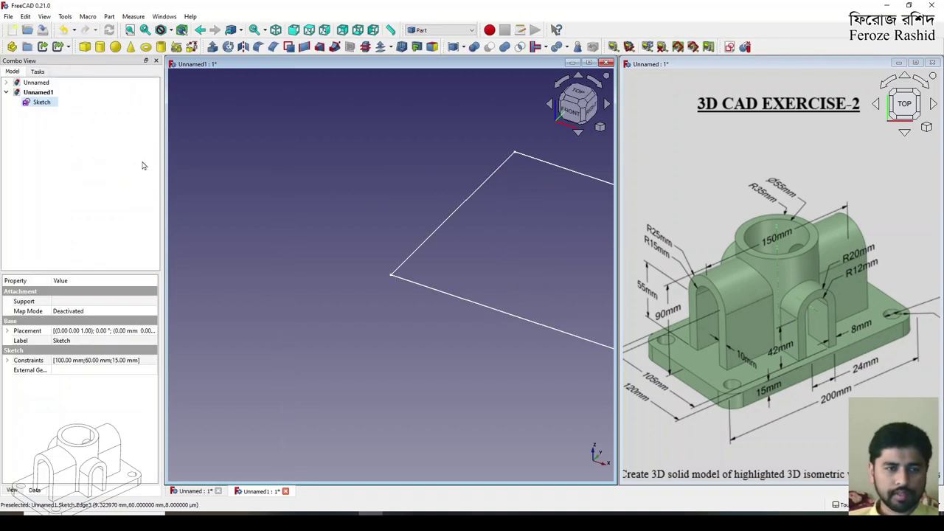
Step: Extrude the rectangle sketch 15 mm into a solid base plate
click(213, 47)
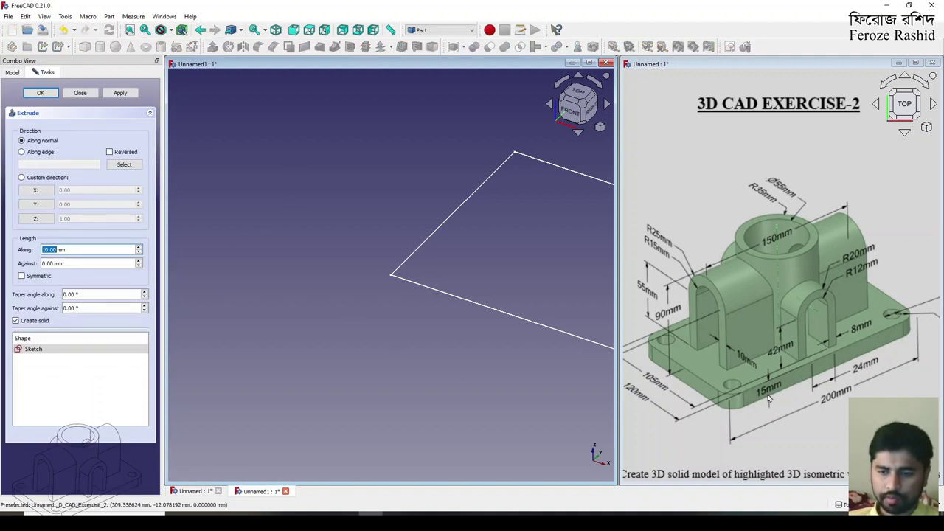
text(15)
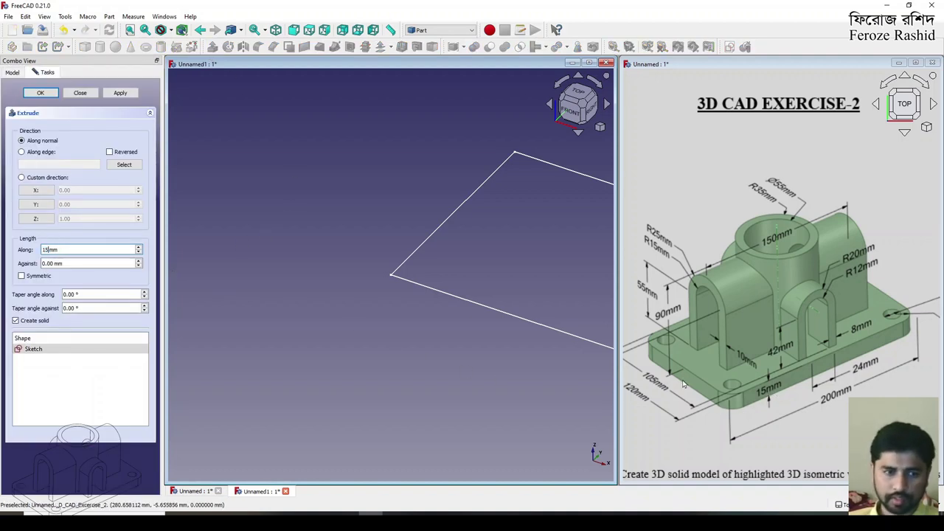
key(Return)
scroll(403, 383, down, 3)
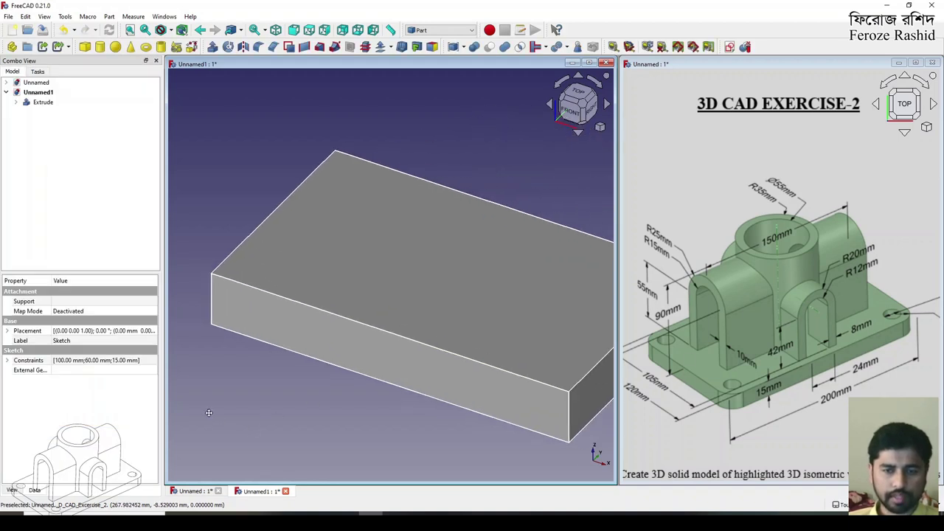
middle_drag(225, 385, 388, 380)
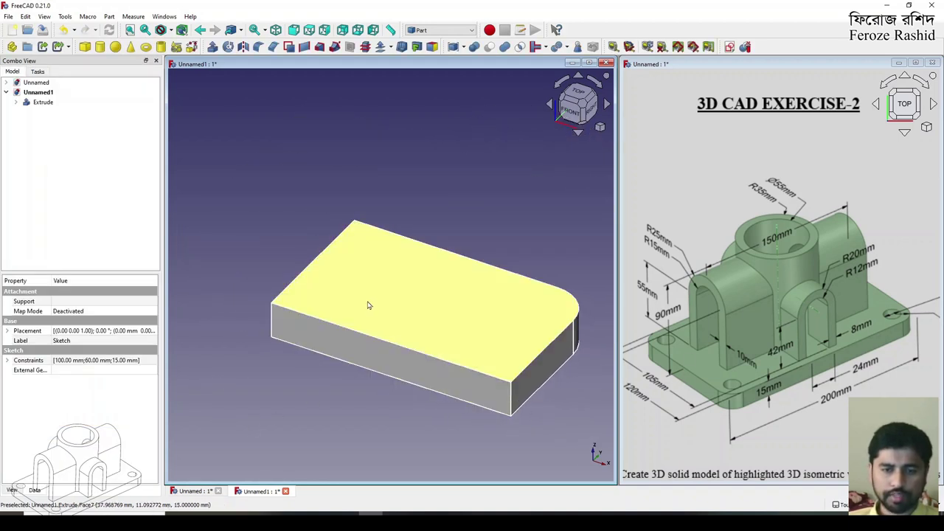
Step: Select the plate's top face and start a new sketch attached to it
click(272, 308)
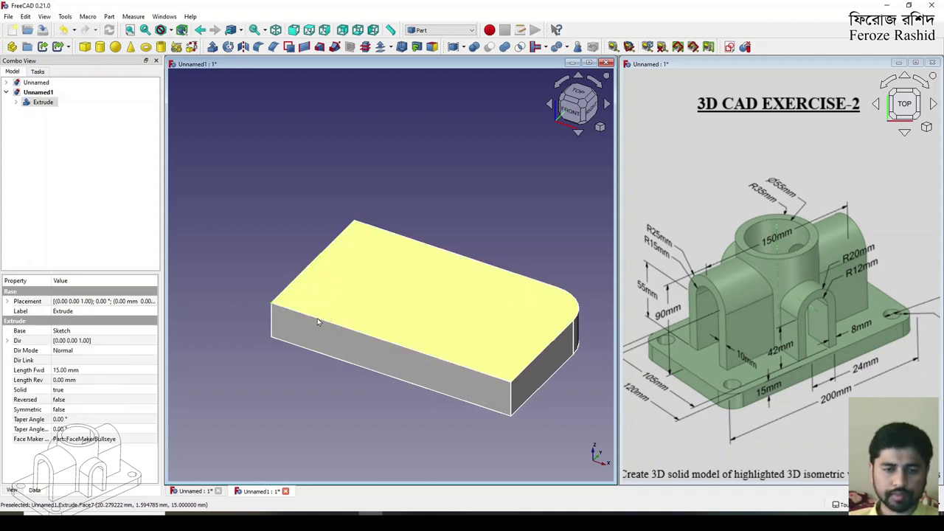
middle_drag(386, 371, 411, 336)
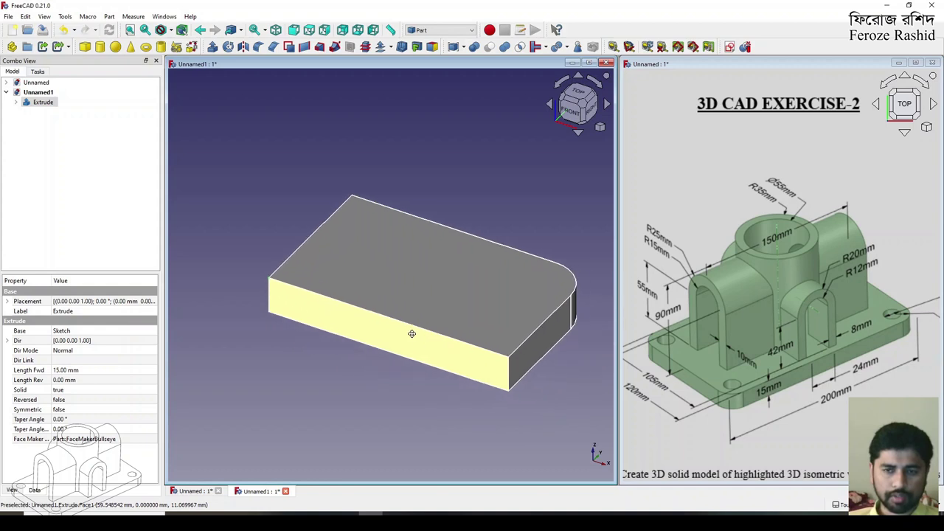
click(328, 418)
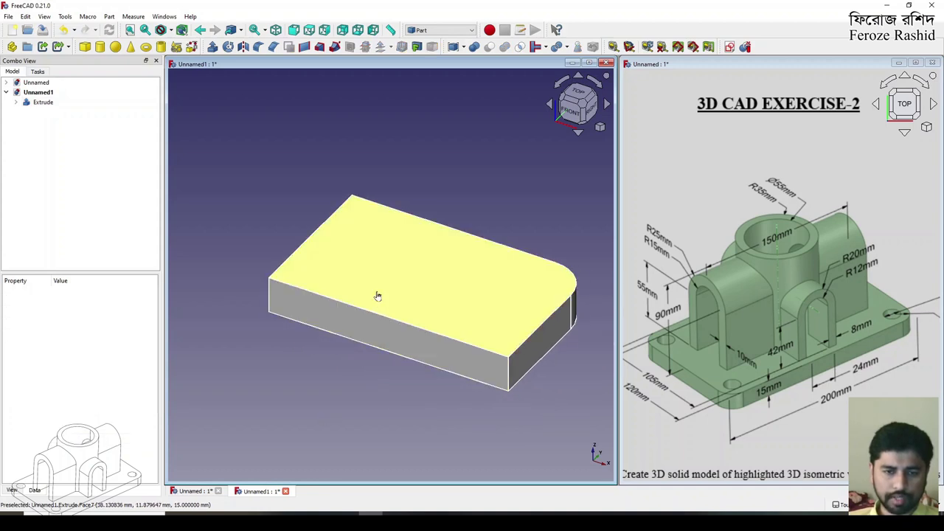
click(377, 297)
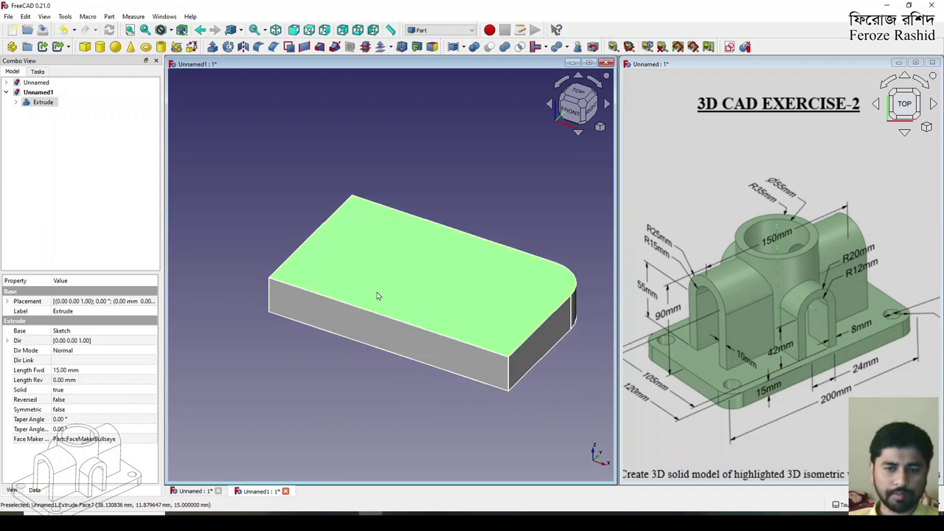
double_click(342, 268)
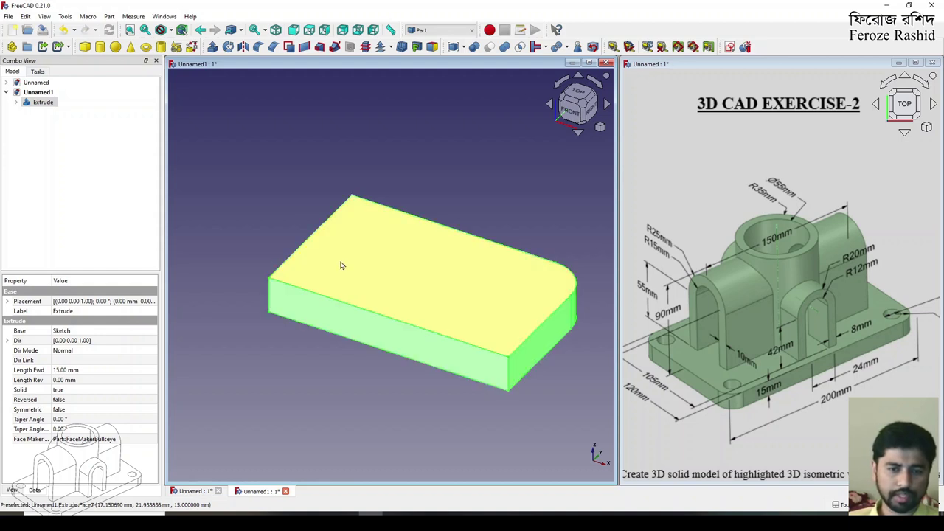
click(423, 253)
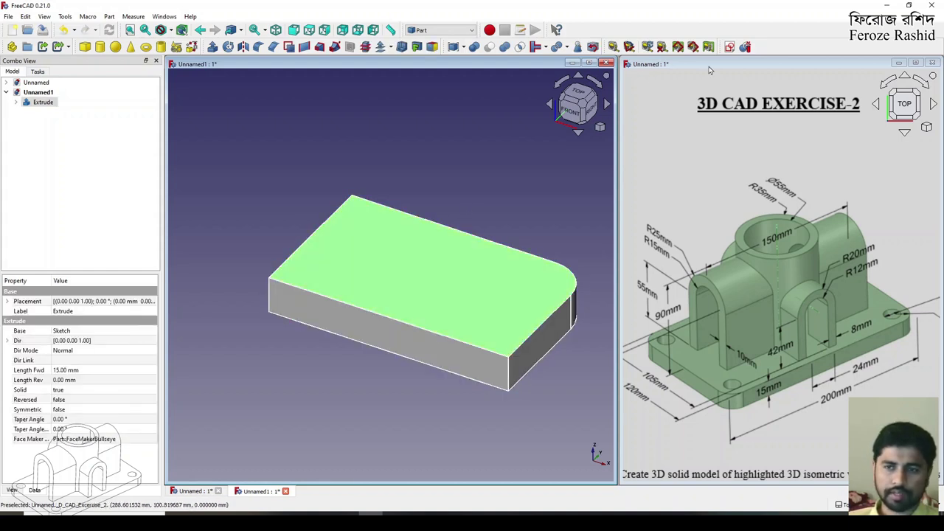
click(729, 52)
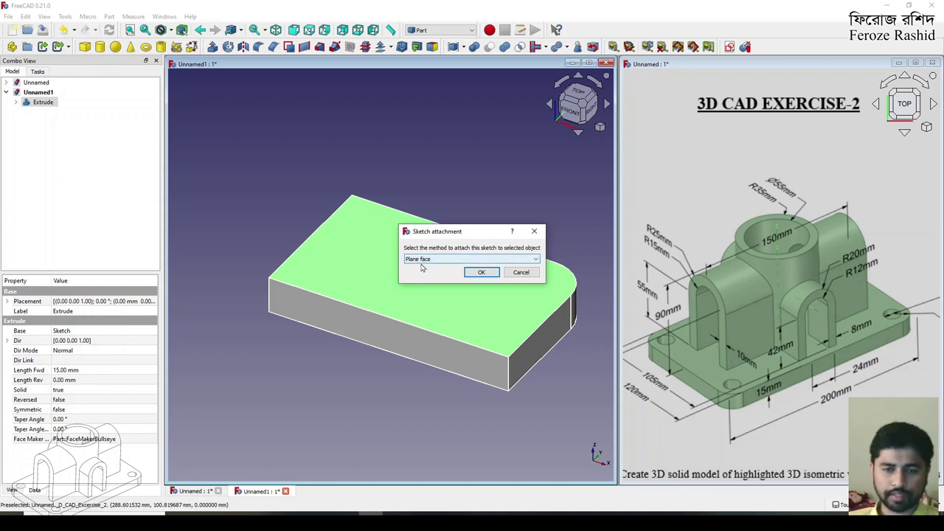
Step: Cancel the face attachment and create a new sketch on the XY-Plane offset 15 mm
click(519, 273)
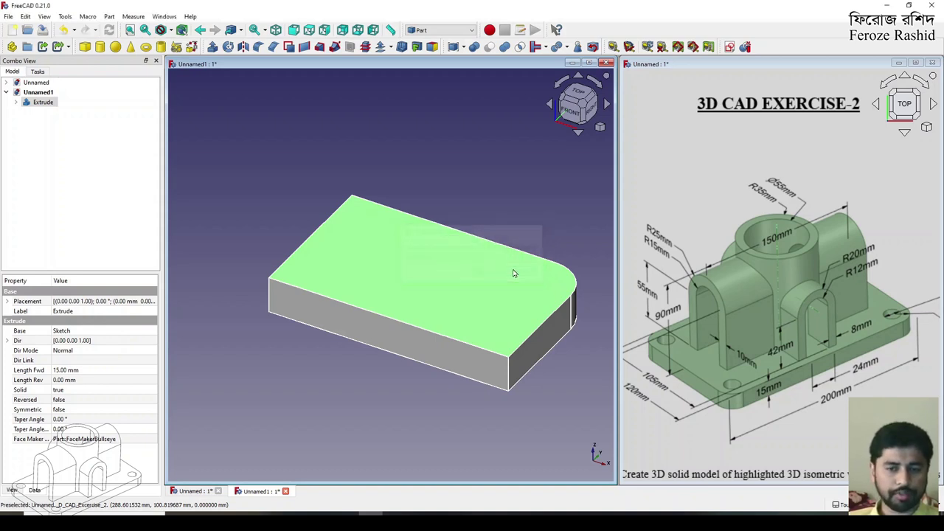
click(357, 445)
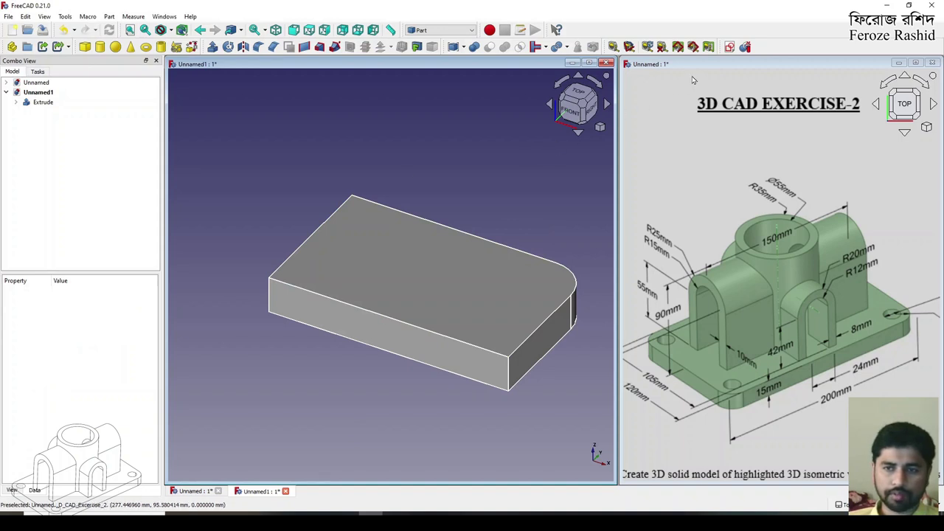
click(732, 47)
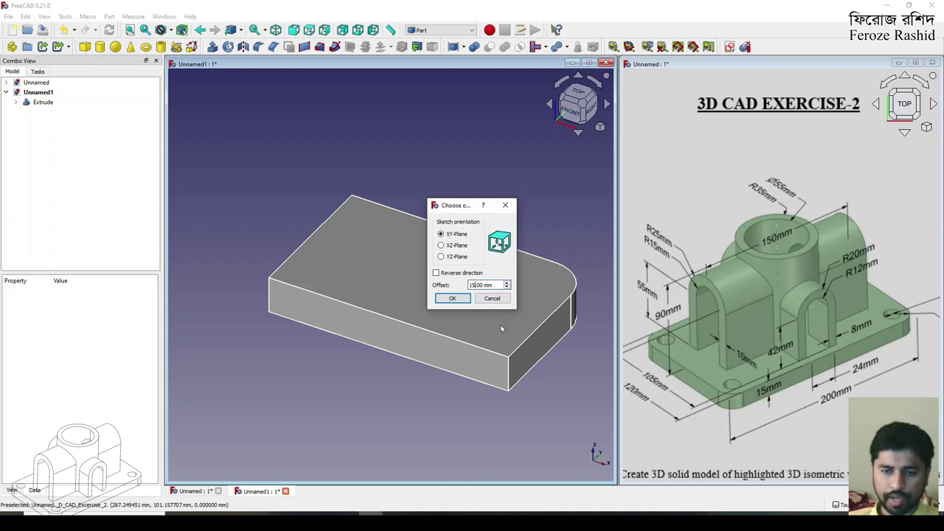
click(452, 298)
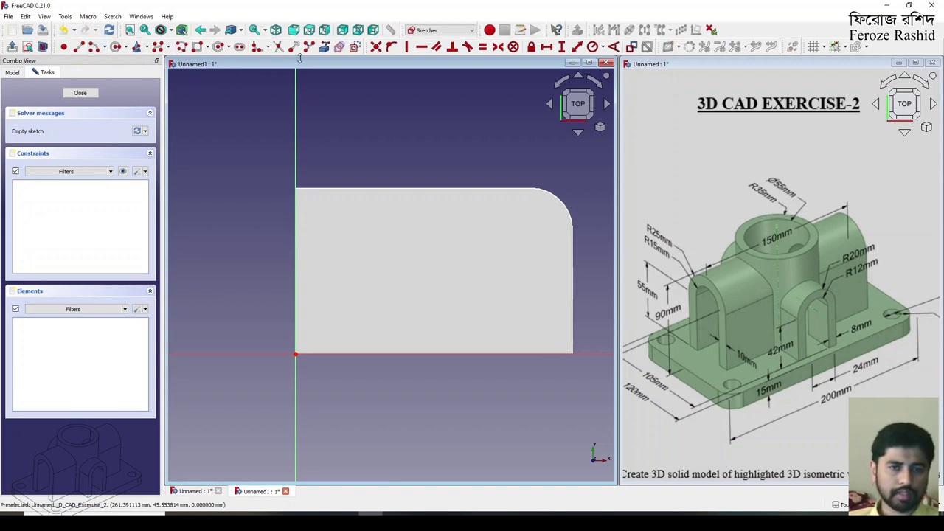
click(93, 47)
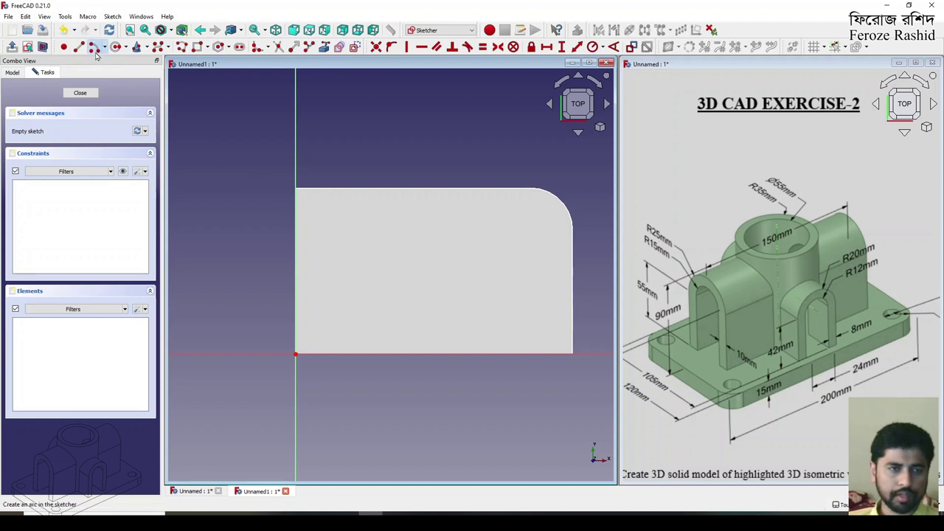
Step: Draw inner and outer quarter-arcs centred on the origin, ending on both axes
click(295, 355)
click(298, 271)
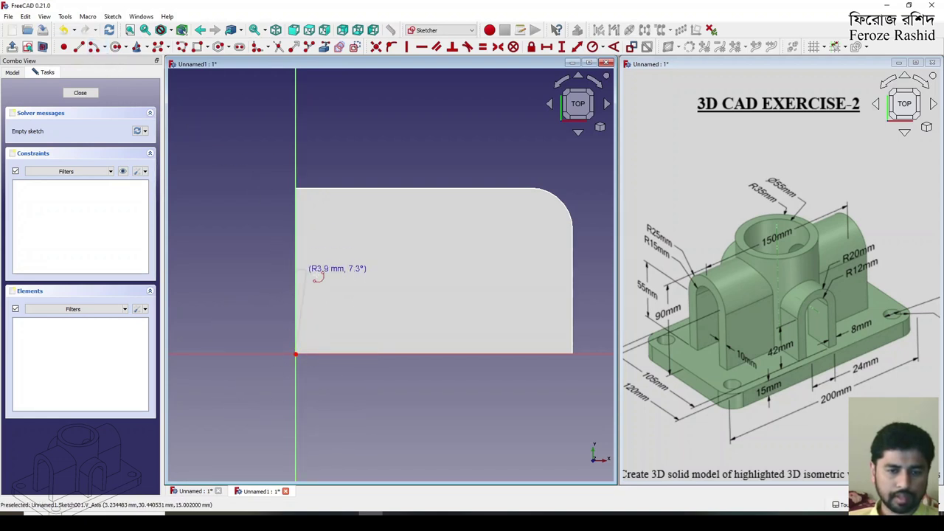
click(380, 354)
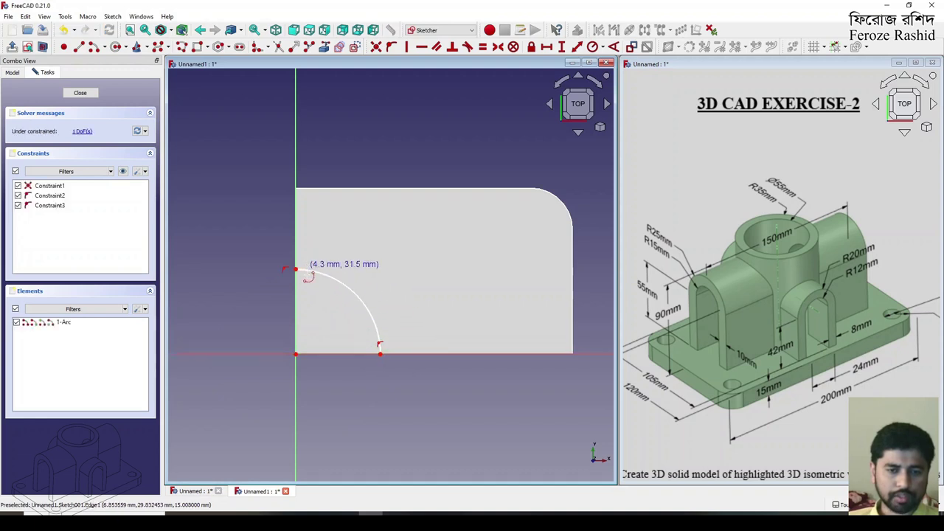
click(295, 354)
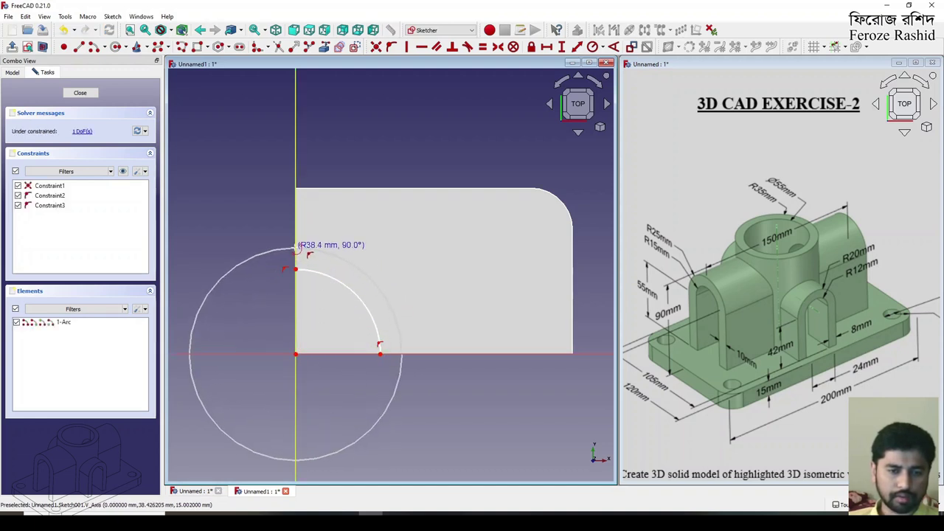
click(295, 248)
click(401, 355)
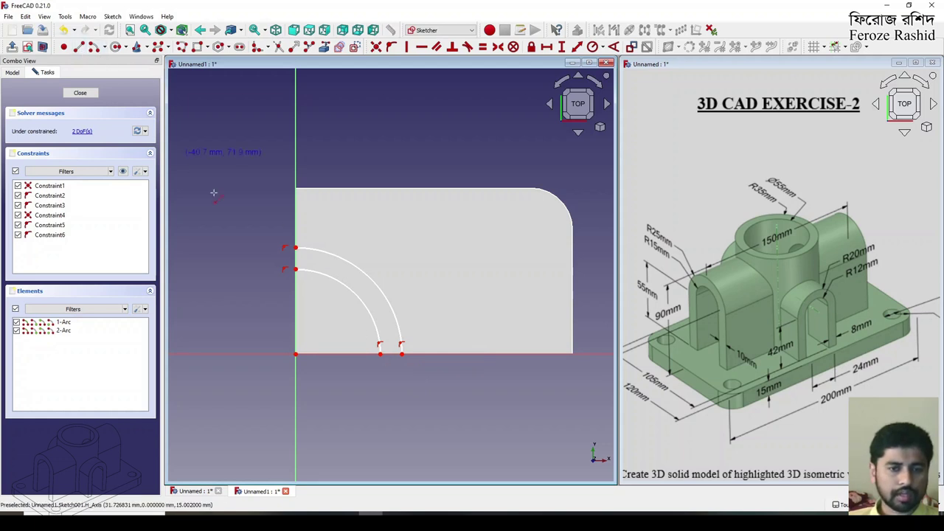
Step: Join the arcs' ends with short lines along the vertical and horizontal axes
click(295, 270)
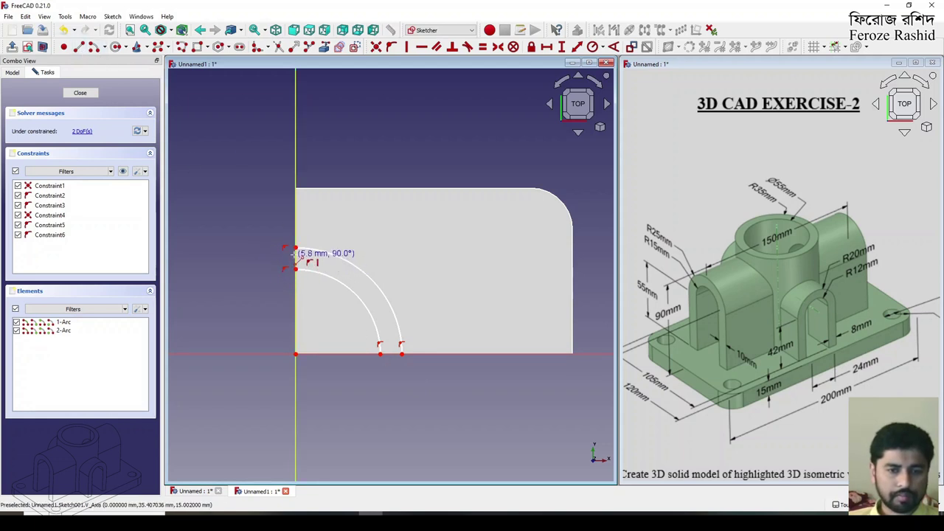
click(295, 248)
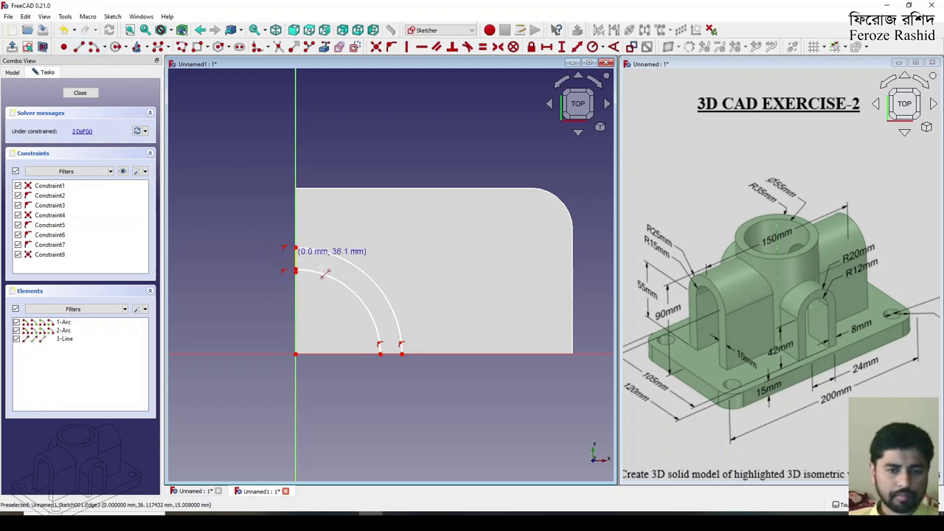
click(380, 355)
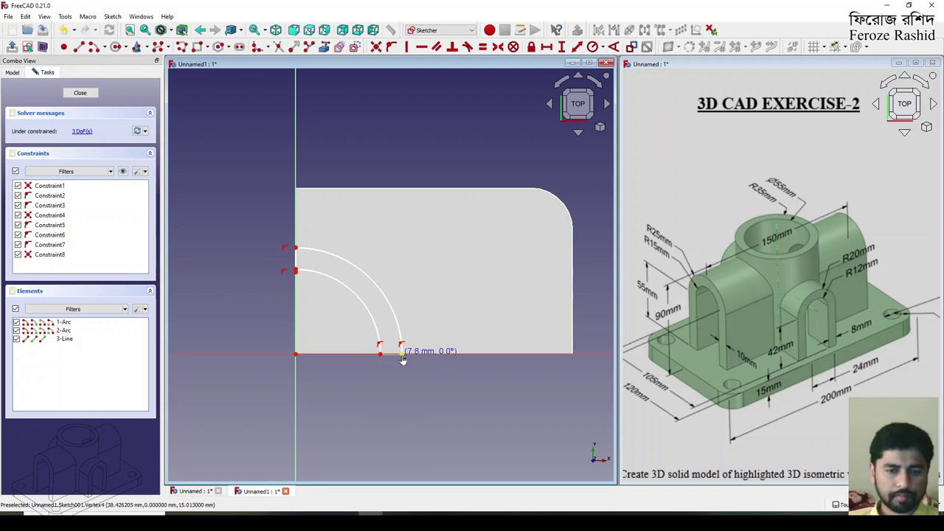
click(402, 355)
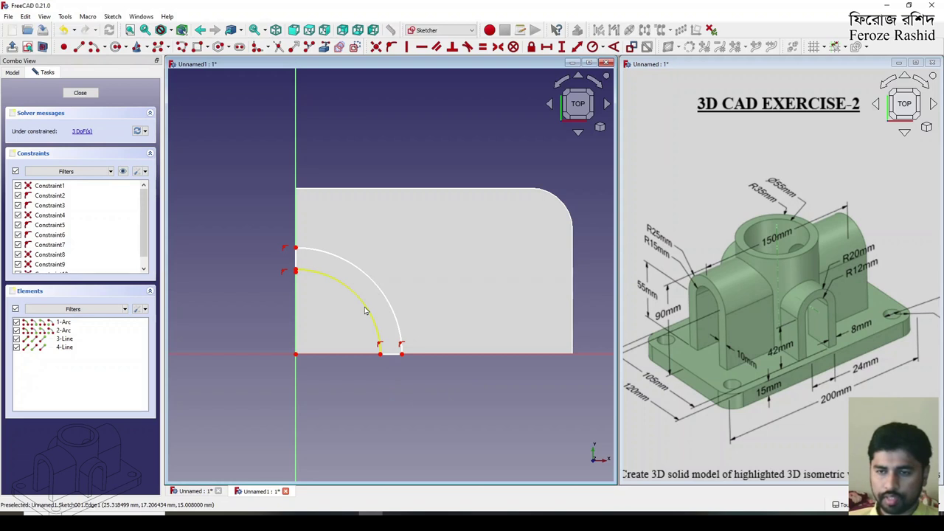
Step: Constrain the inner arc's top end point, then select the inner arc
click(365, 310)
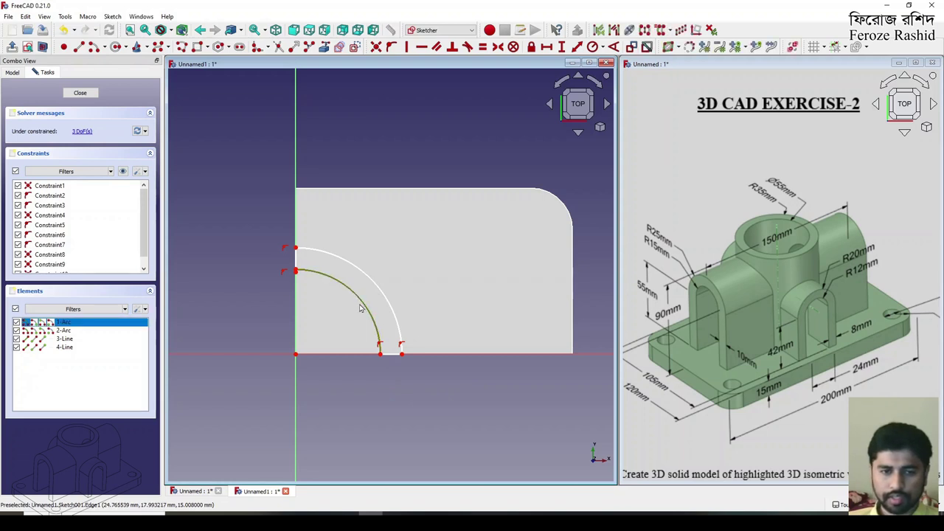
click(279, 294)
click(295, 273)
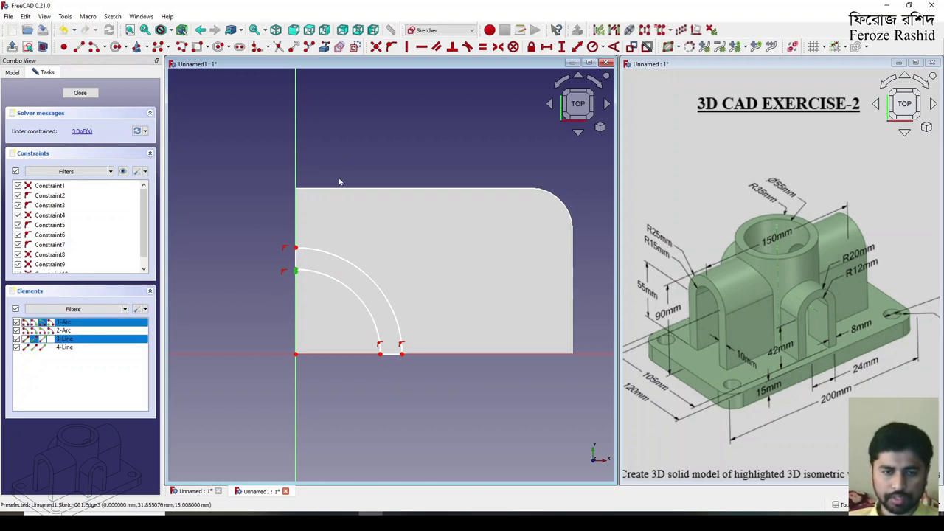
click(375, 48)
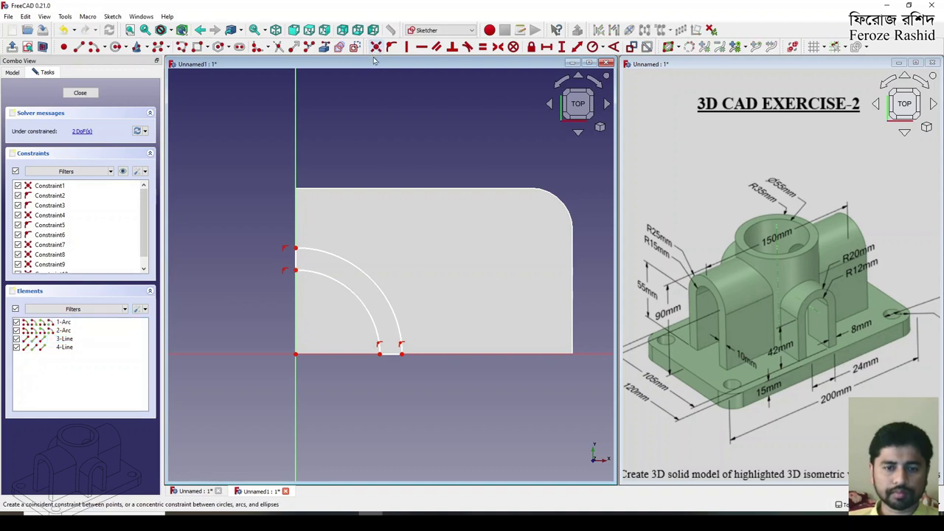
click(344, 283)
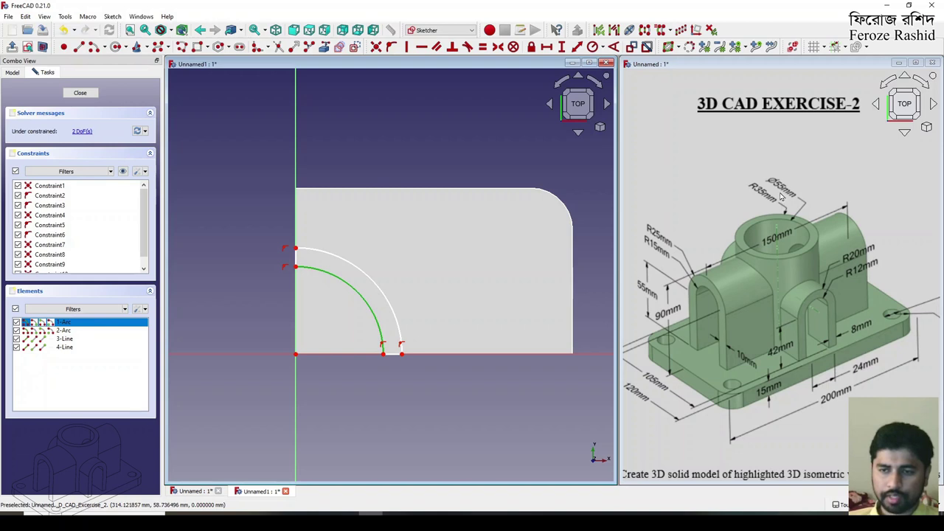
Step: Give the inner arc a 27.5 mm (55/2) radius and the outer arc 35 mm
click(603, 47)
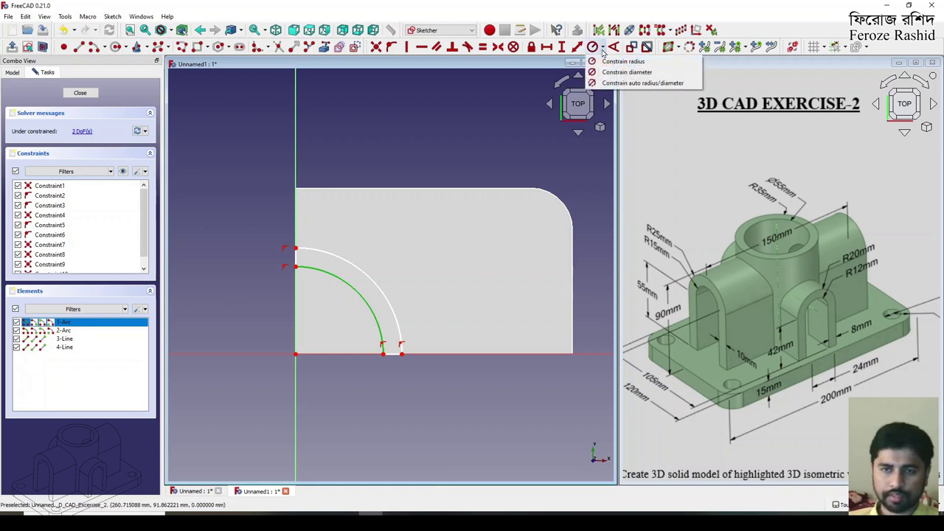
click(604, 63)
text(55)
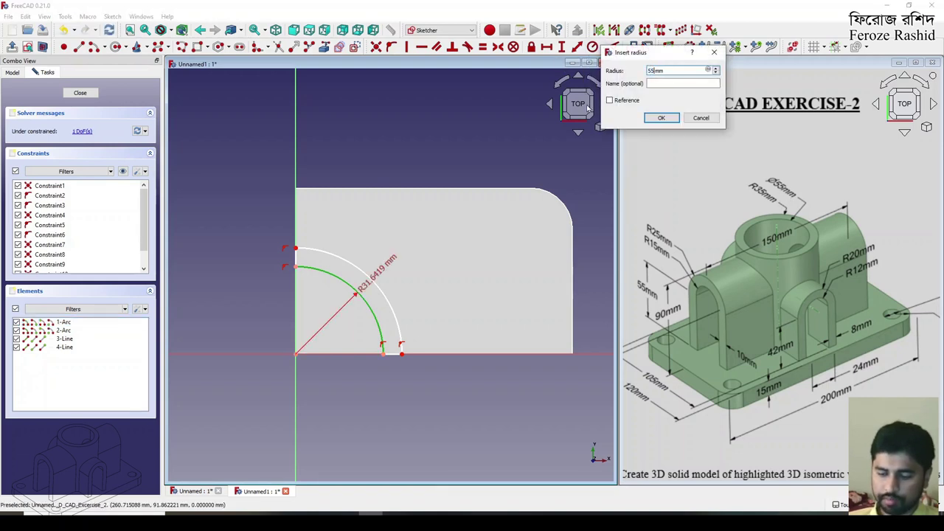
text(/2)
key(Return)
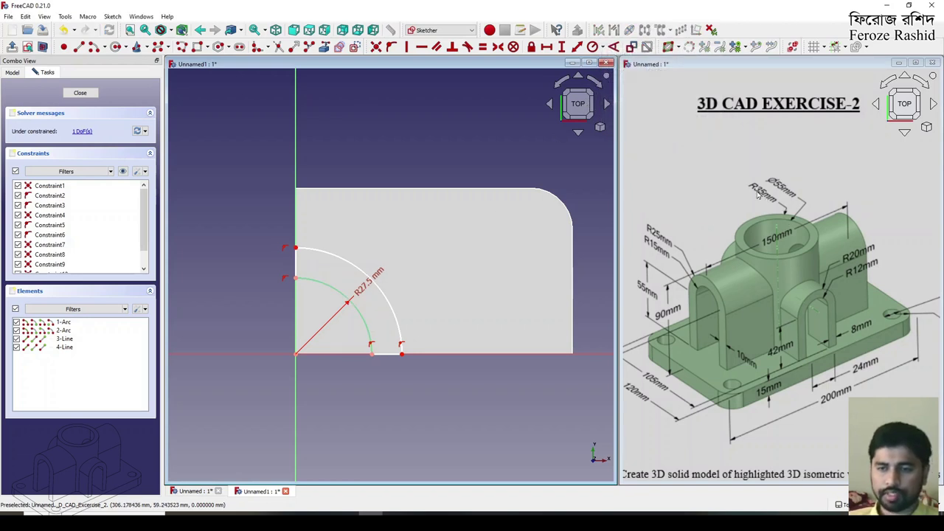
click(358, 268)
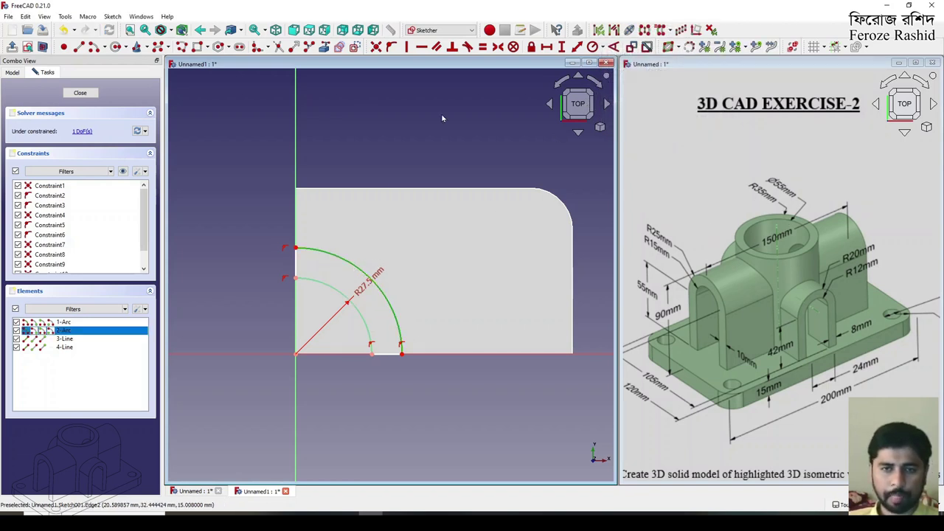
click(591, 46)
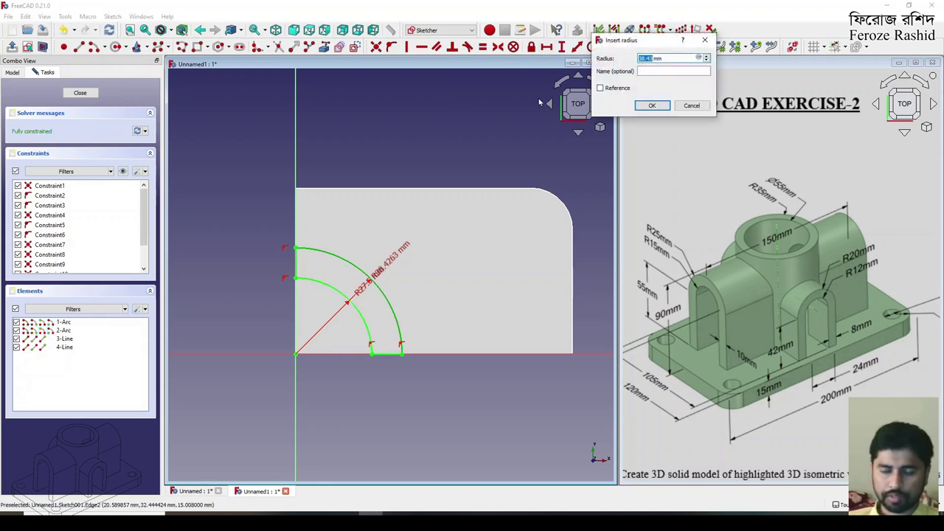
text(35mm)
key(Return)
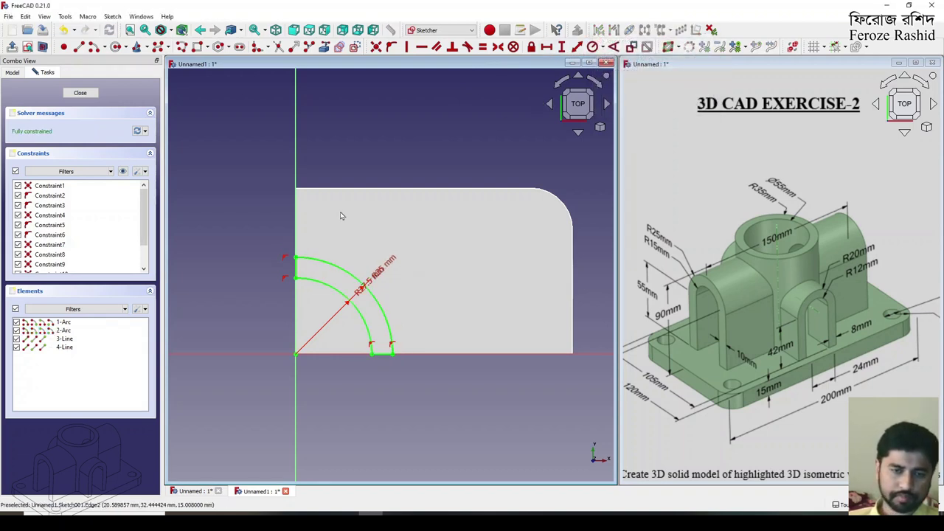
Step: Close the sketch and extrude Sketch001 90 mm upward into Extrude001
click(81, 93)
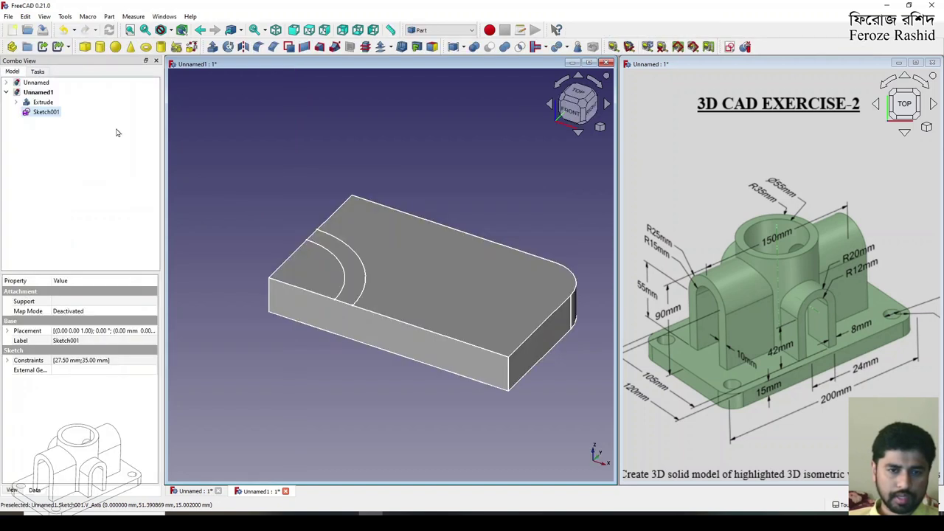
click(56, 112)
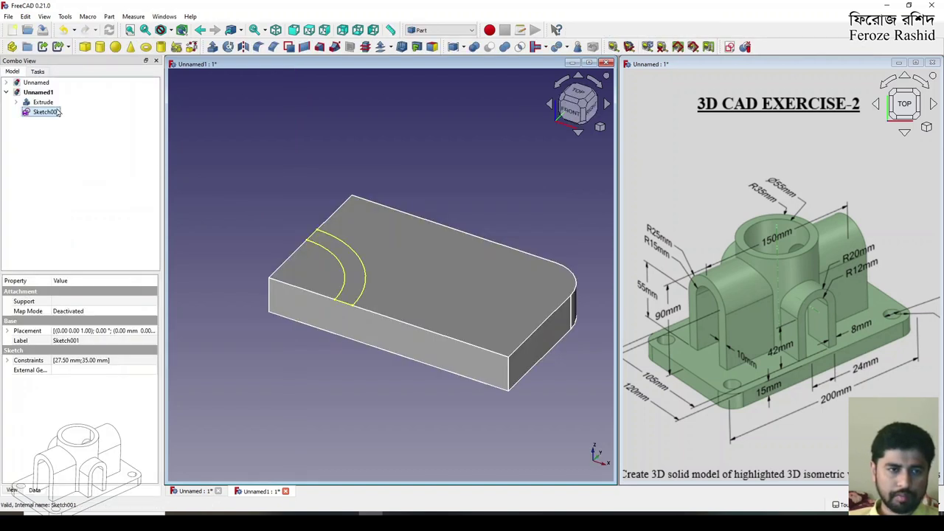
click(212, 46)
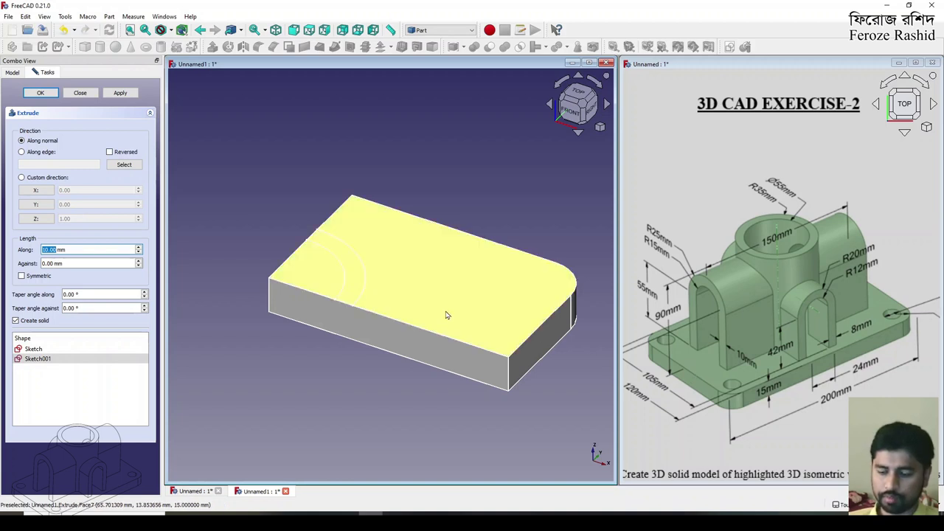
text(90)
key(Return)
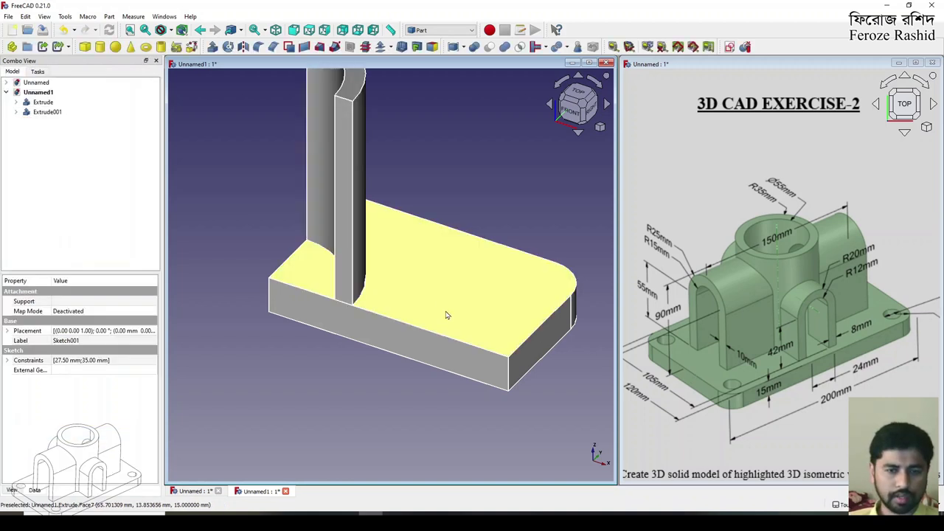
scroll(393, 402, down, 3)
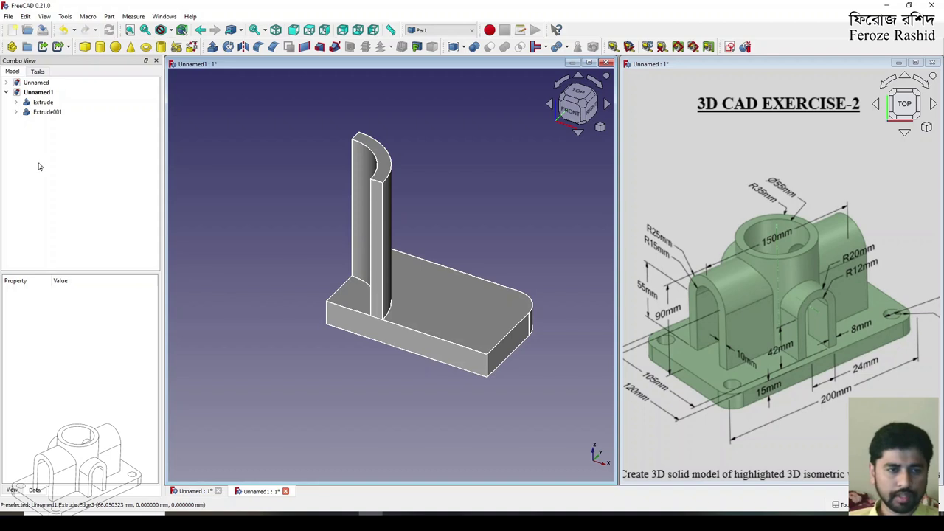
click(17, 103)
Step: Expand the vertical extrusion and show Sketch001's Placement position values
double_click(17, 108)
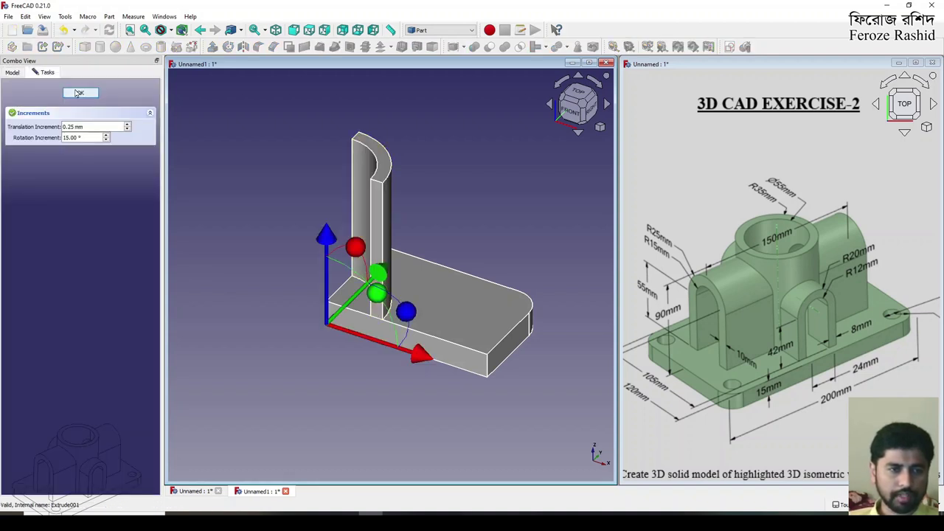
click(81, 93)
click(16, 122)
click(53, 132)
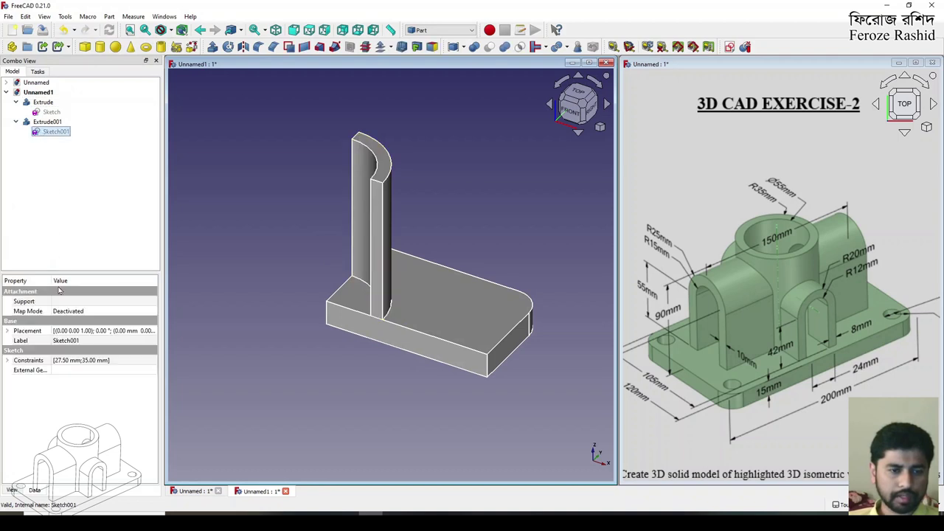
click(7, 332)
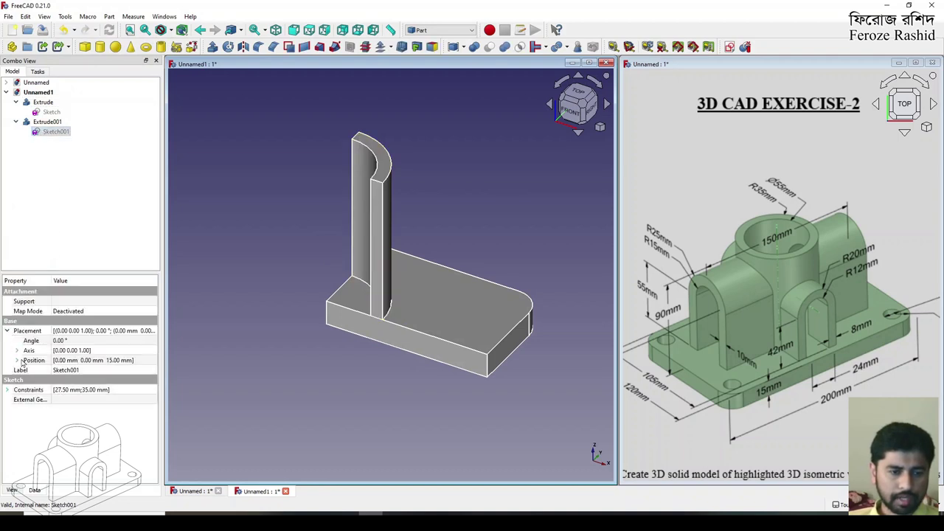
click(17, 361)
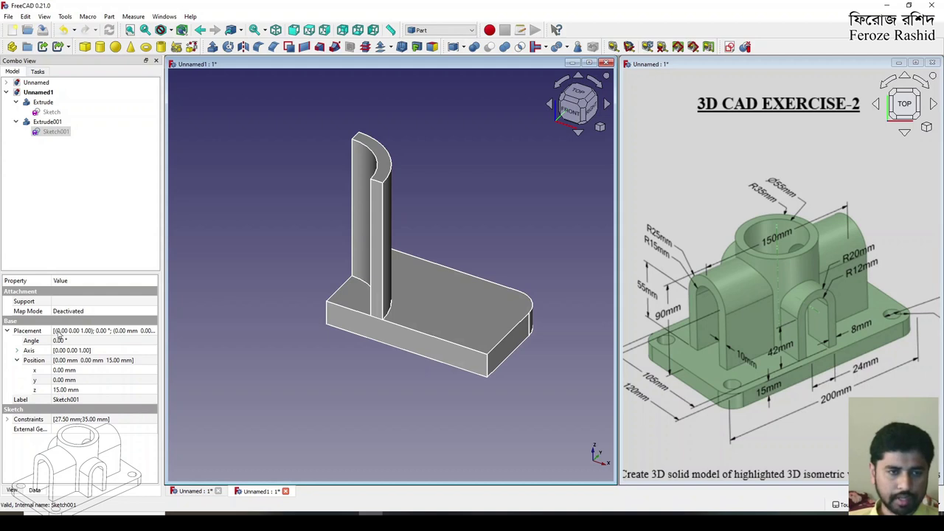
Step: Change the base Extrude's Length Fwd to 20 mm, then back to 15 mm
click(45, 103)
click(64, 370)
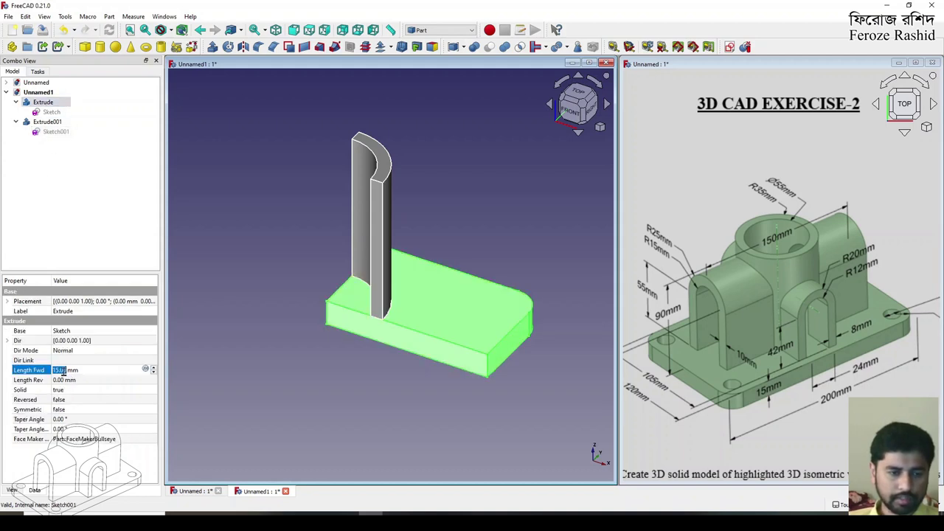
text(20)
key(Return)
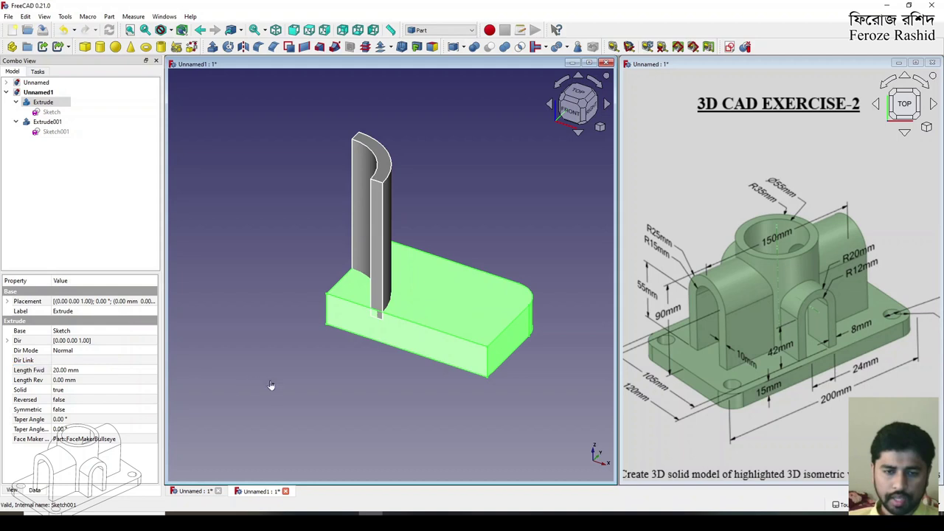
click(270, 386)
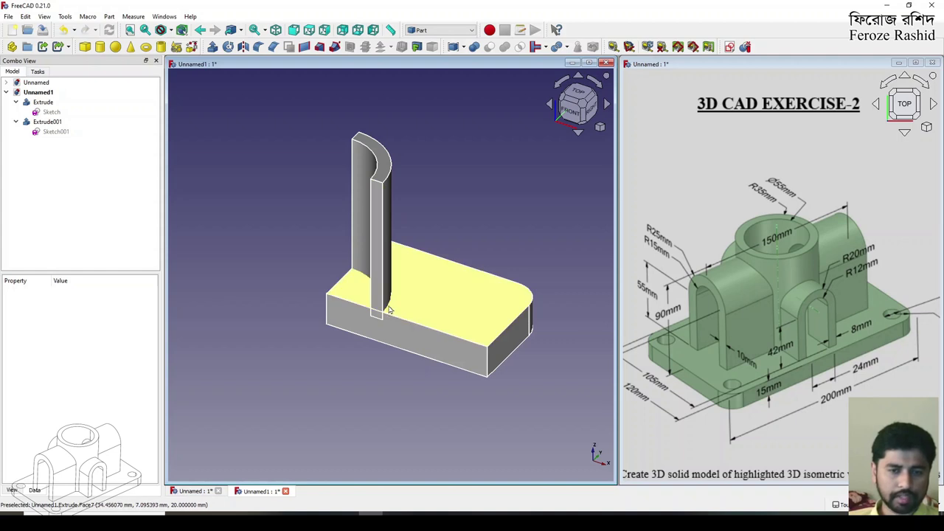
click(43, 102)
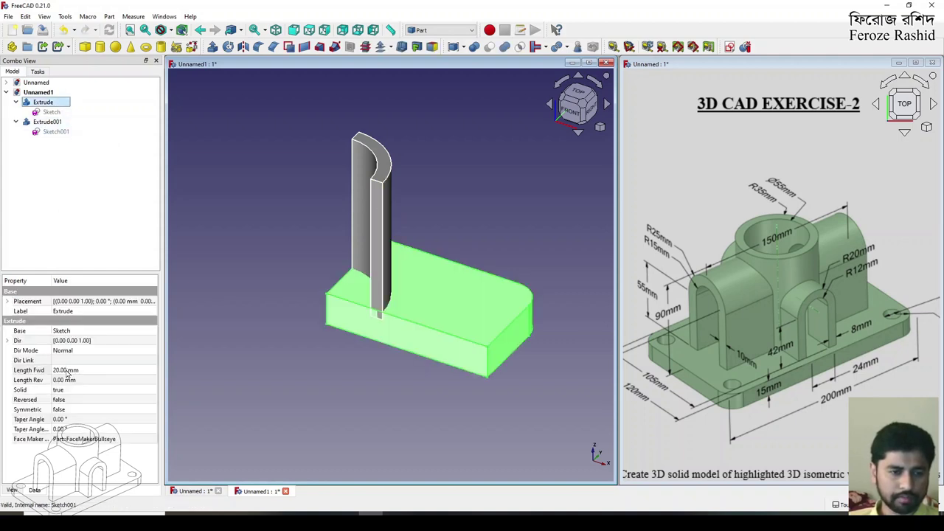
click(65, 371)
text(15)
key(Return)
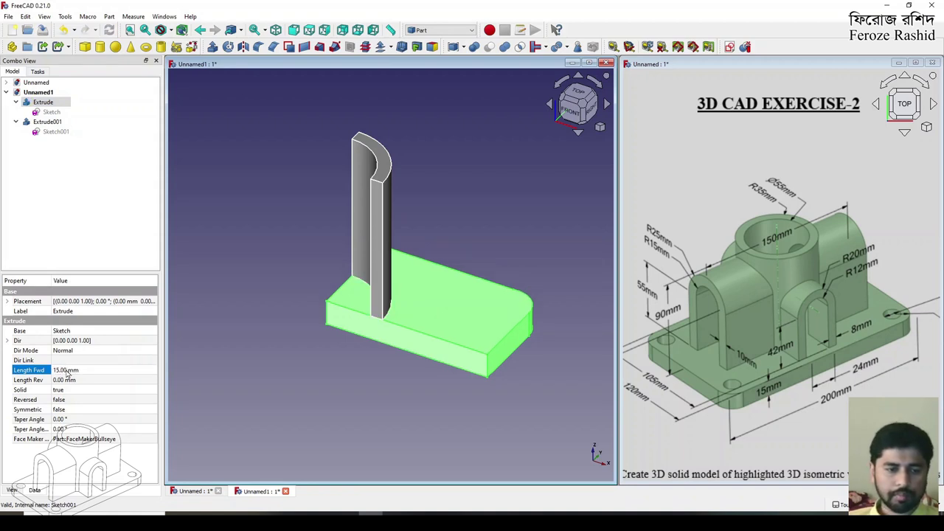
Step: Bind Sketch001's Placement z position to the expression Extrude.LengthFwd
click(47, 132)
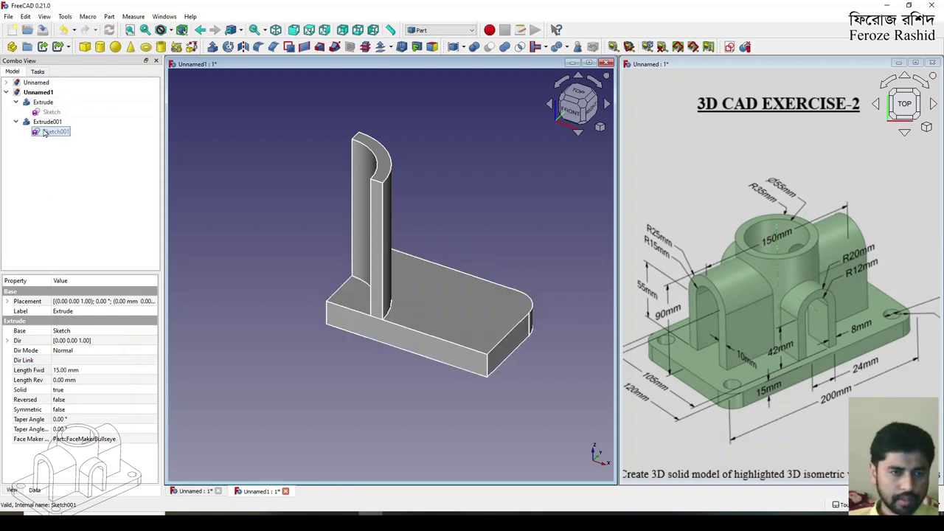
click(7, 331)
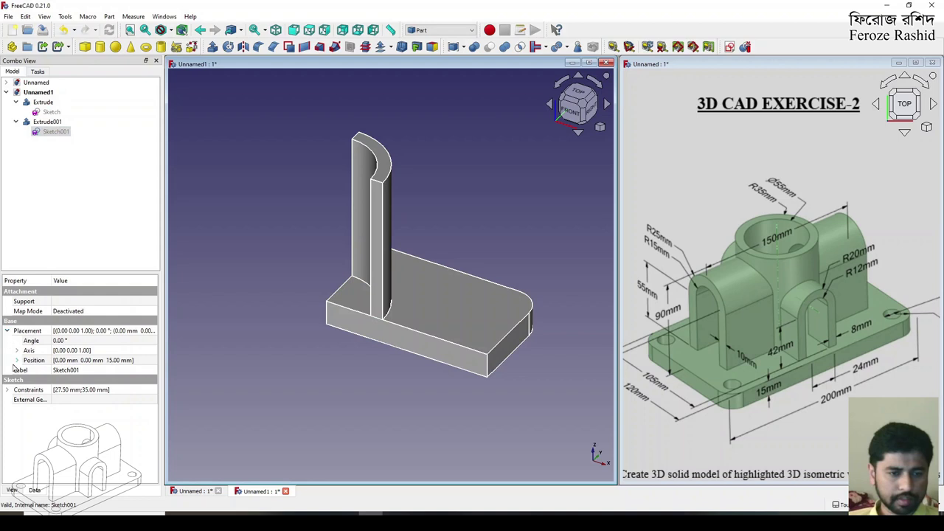
click(17, 361)
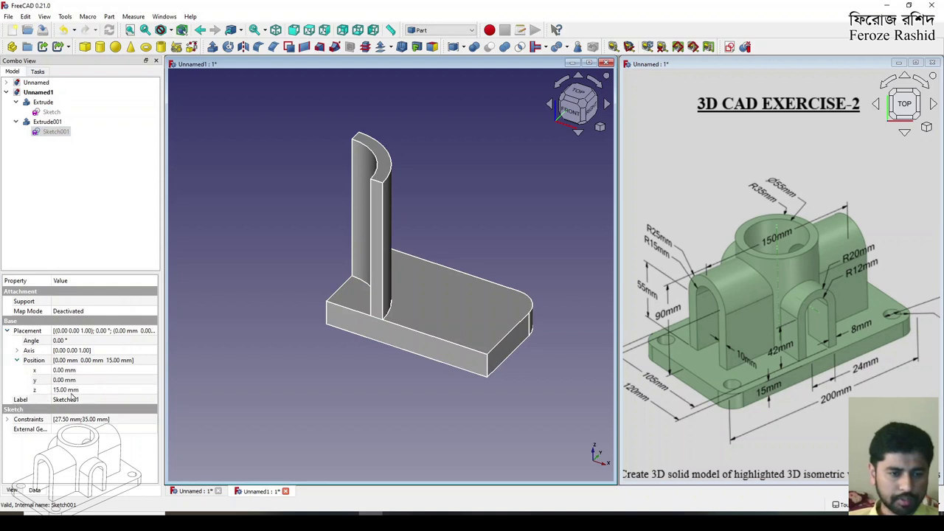
click(74, 390)
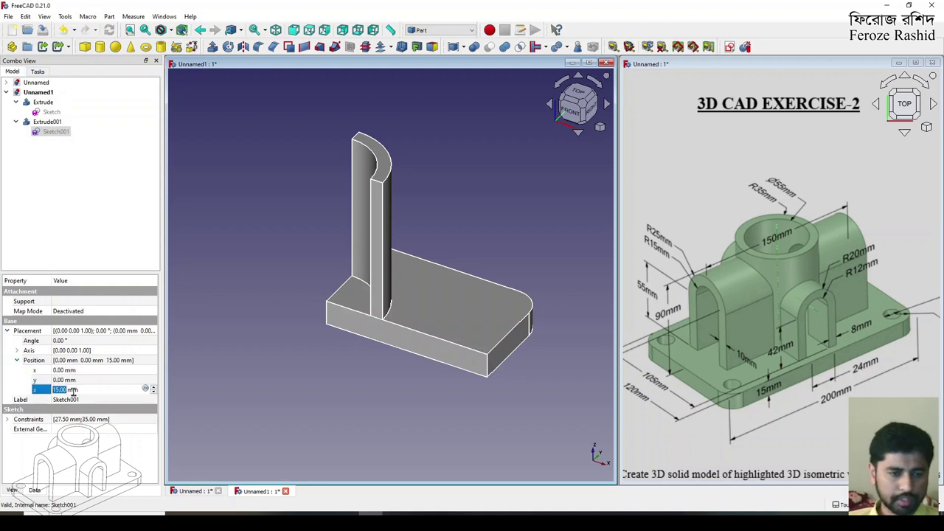
click(147, 390)
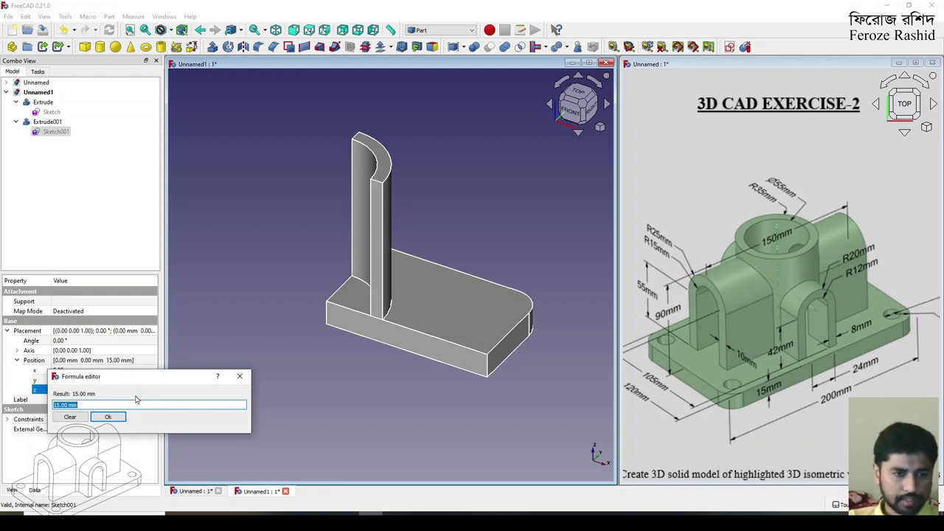
text(Ex)
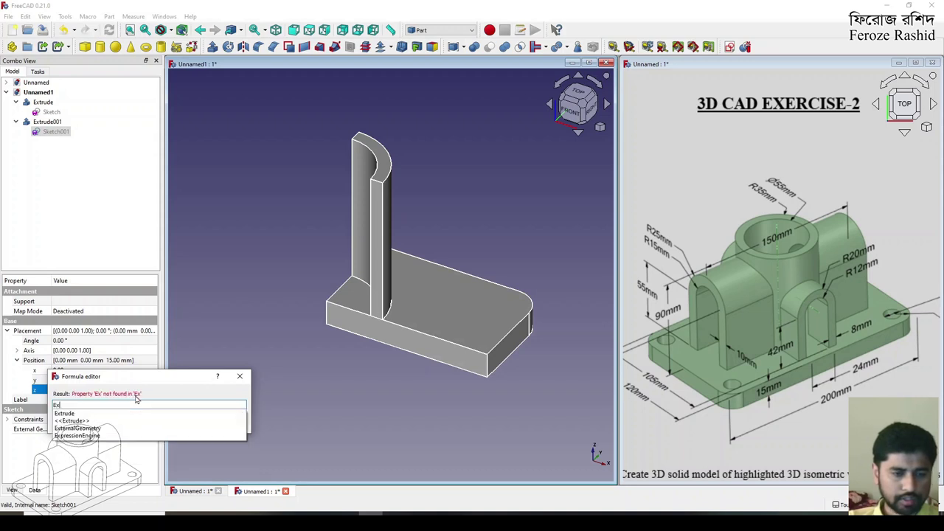
text(trude.)
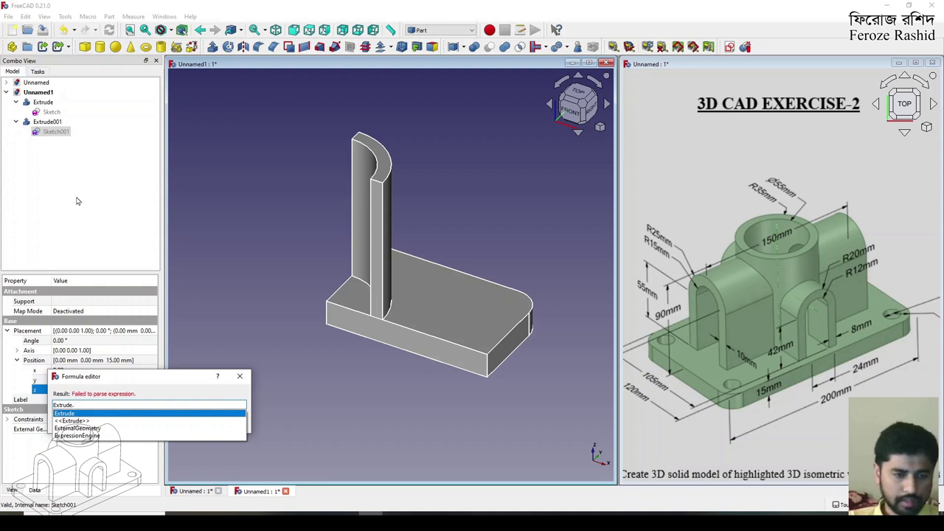
text(H)
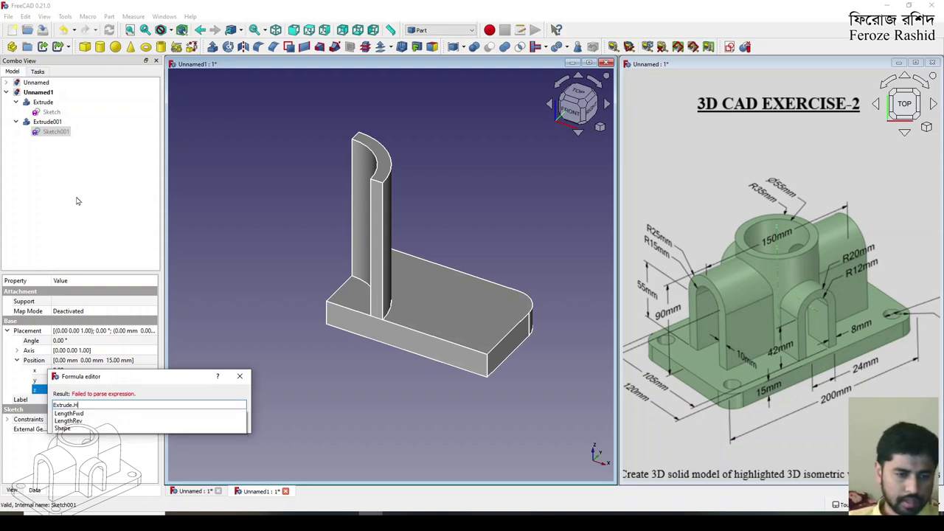
click(77, 415)
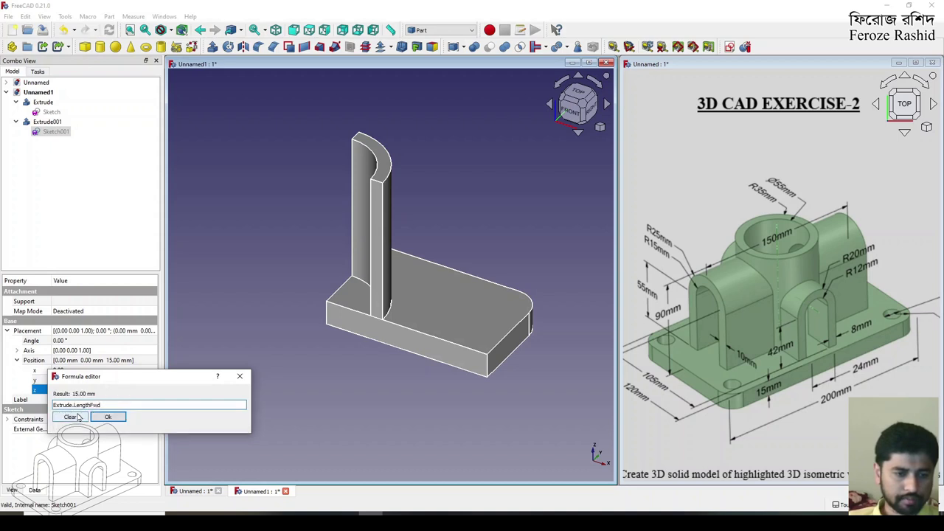
click(106, 417)
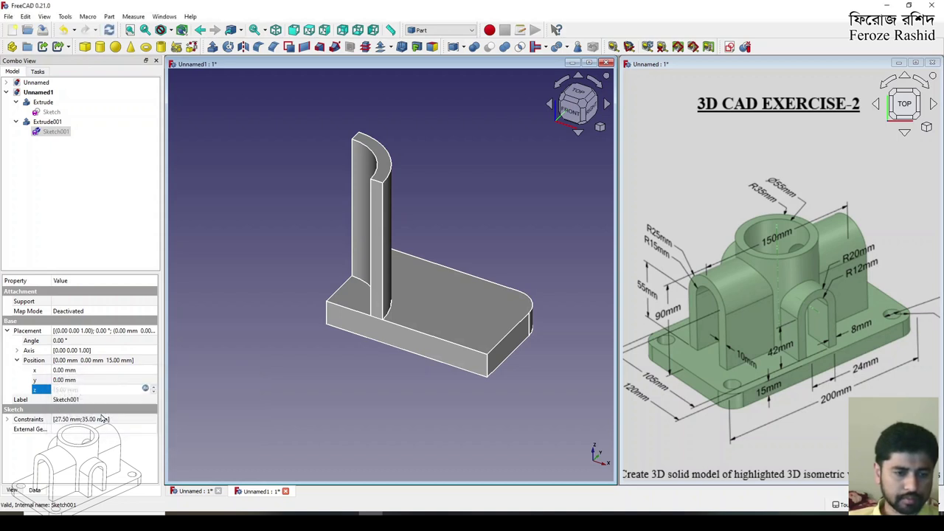
click(245, 349)
click(43, 102)
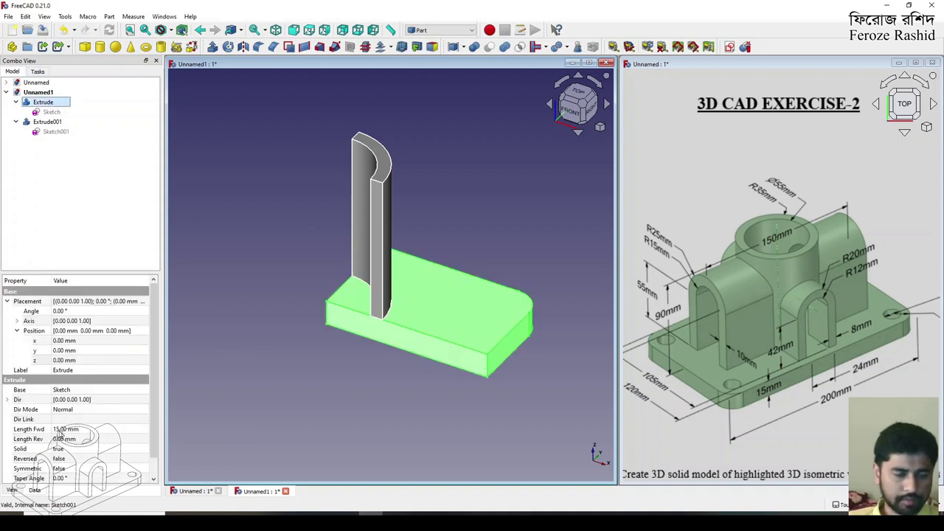
Step: Check Sketch001's linked z, then test the base Length Fwd at 20 mm and 10 mm
click(54, 132)
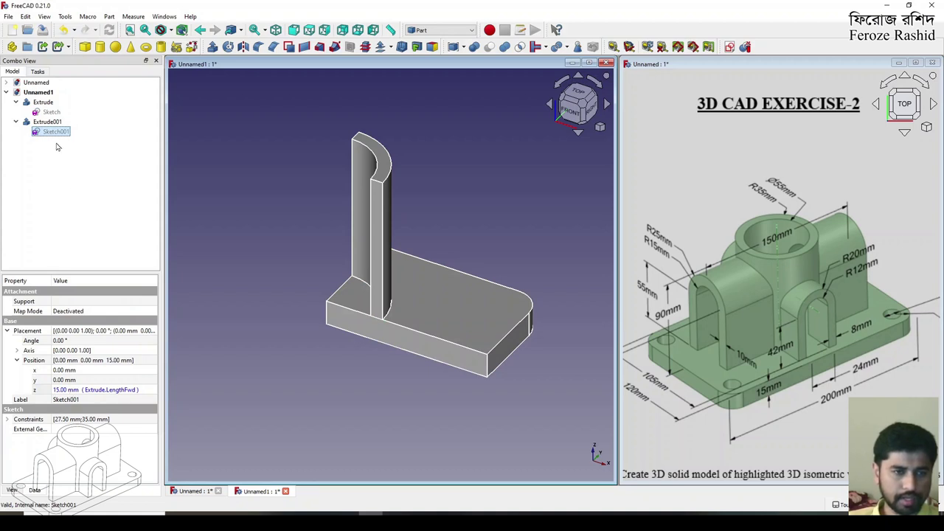
click(43, 102)
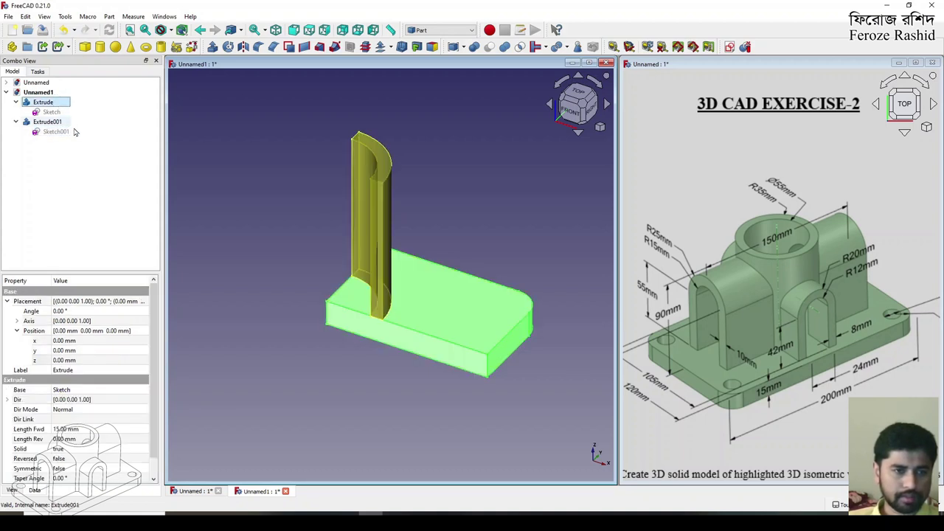
double_click(67, 428)
text(20)
key(Return)
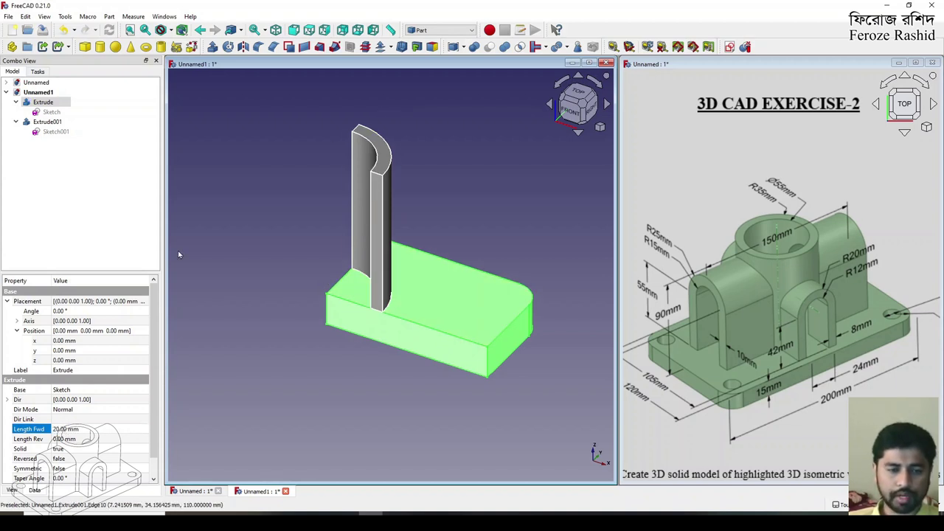
double_click(66, 429)
text(10)
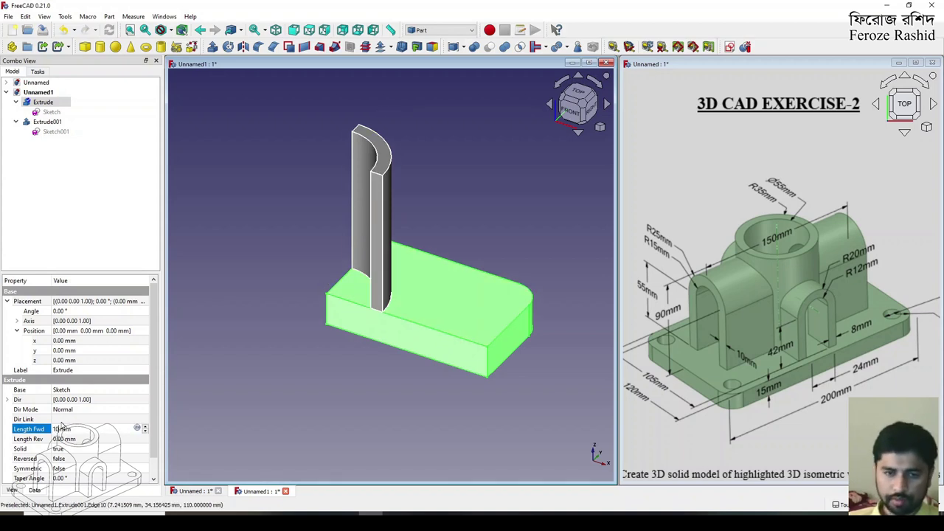
key(Return)
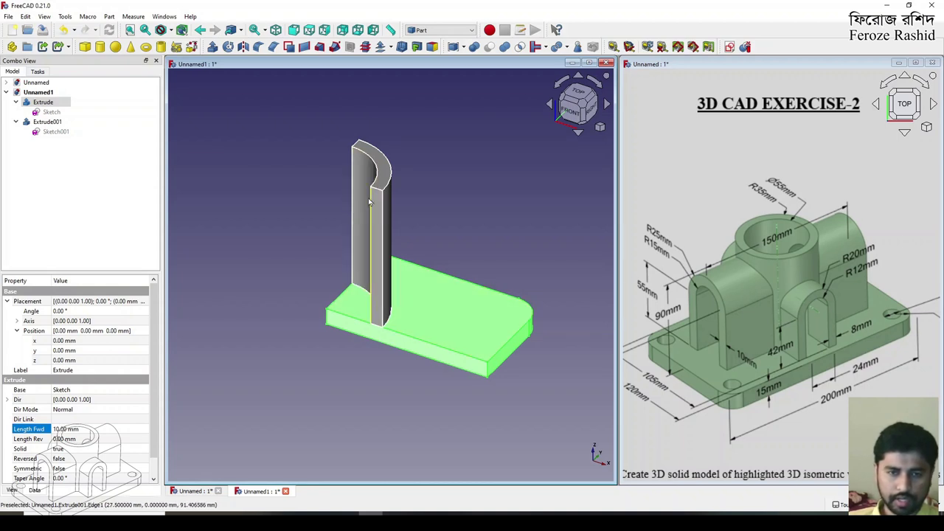
Step: Set the base Extrude's Length Fwd to 15 mm
double_click(68, 428)
text(15)
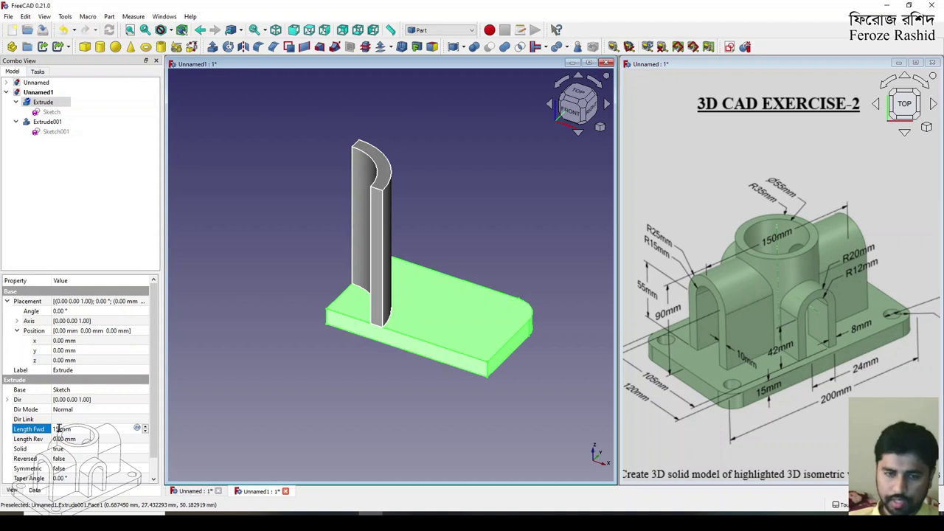
key(Return)
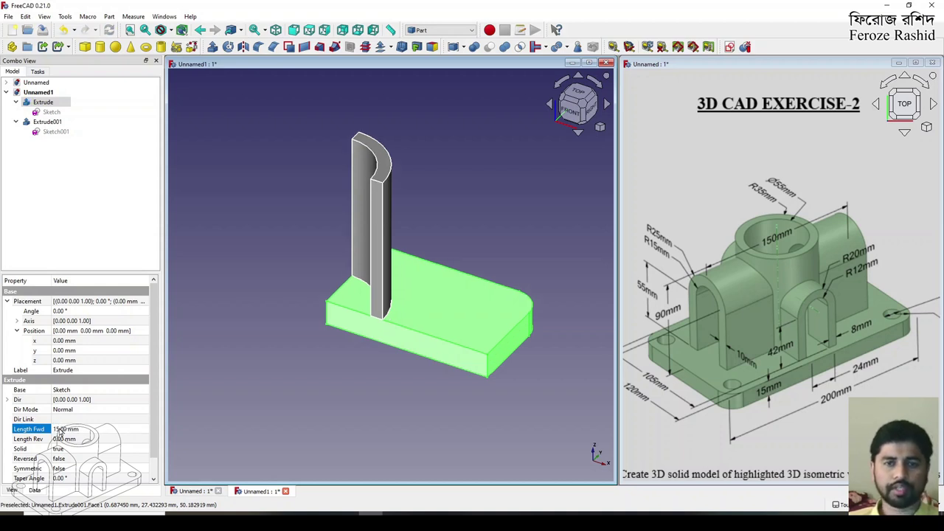
click(61, 182)
Step: Orbit the model and pick the base's front and side faces to inspect them
middle_drag(278, 228, 428, 255)
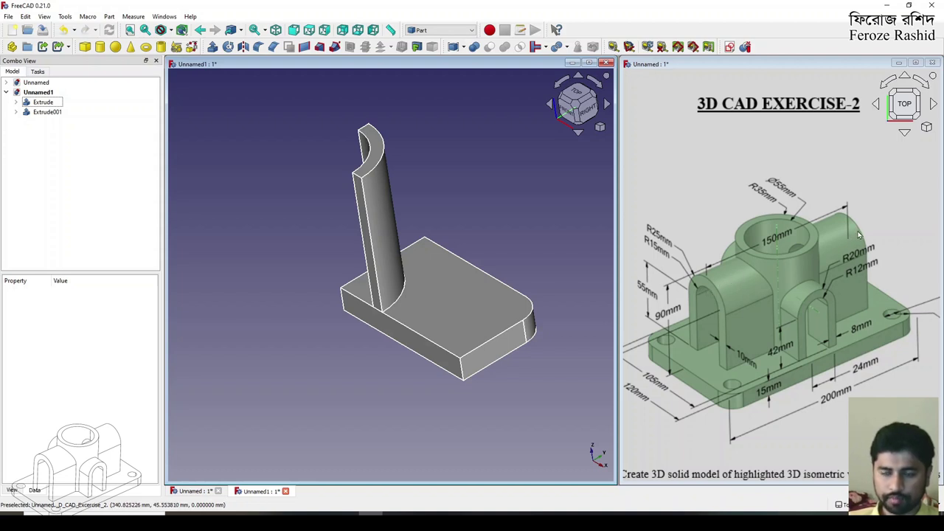
middle_drag(447, 246, 390, 306)
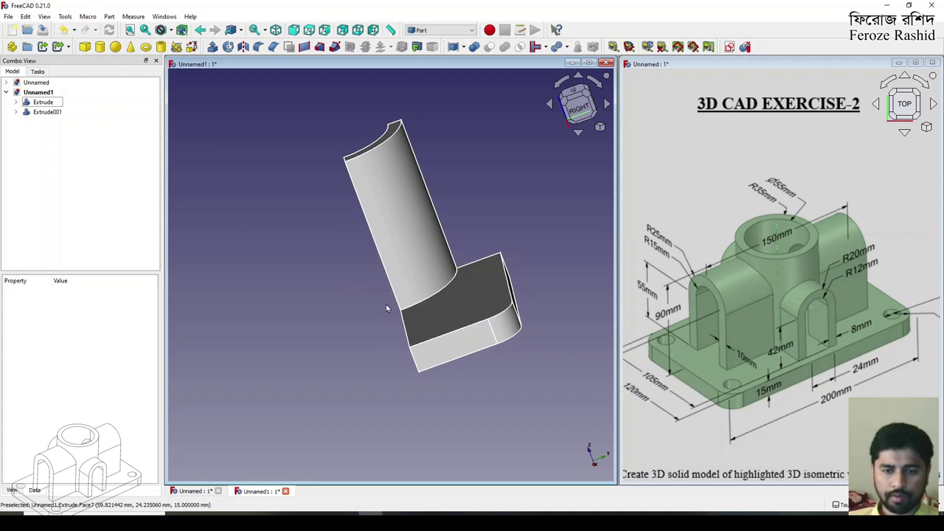
click(450, 350)
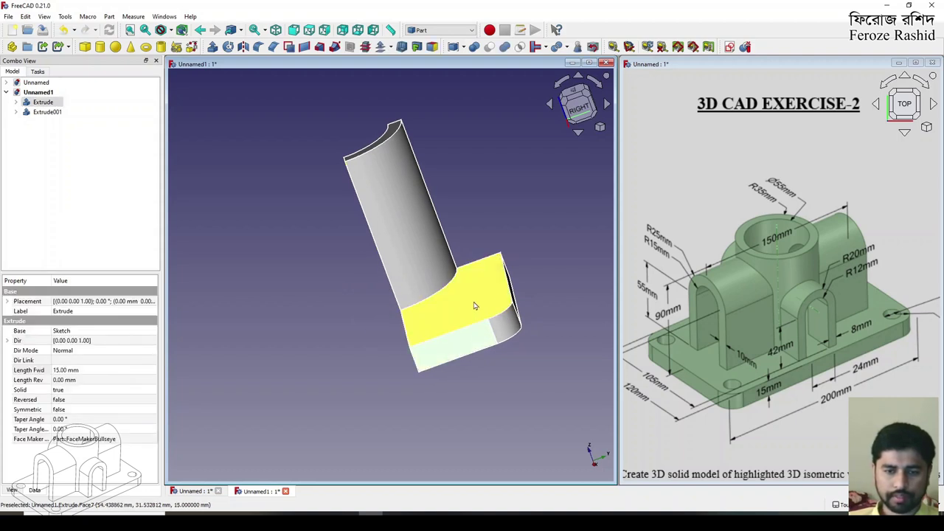
middle_drag(403, 314, 574, 319)
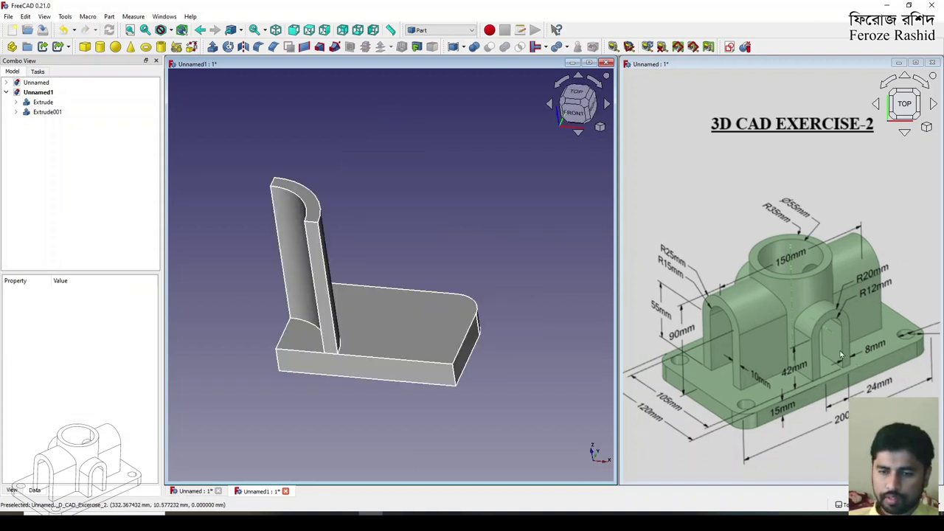
middle_drag(495, 366, 469, 357)
click(468, 357)
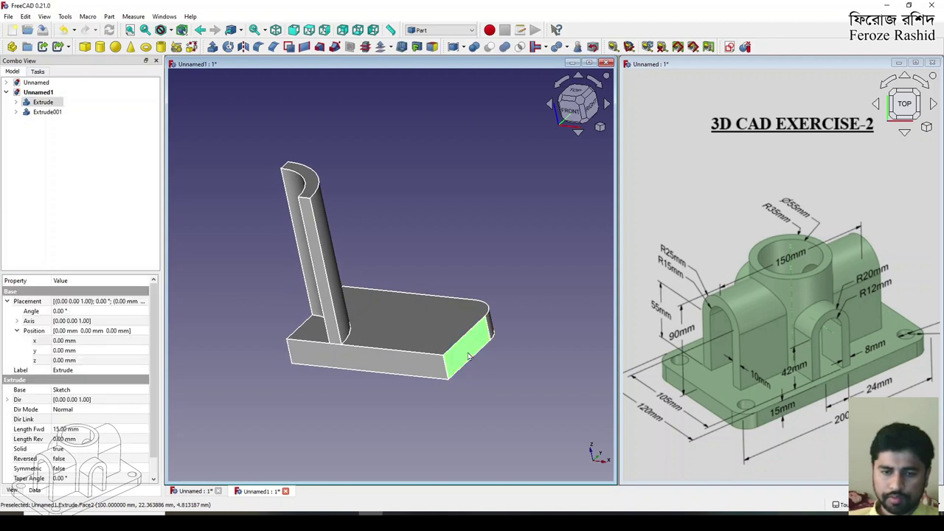
click(590, 364)
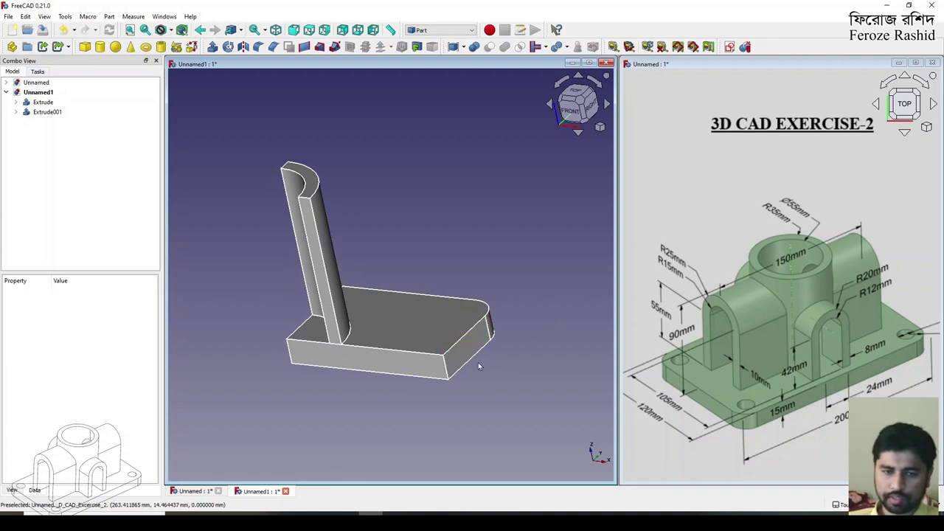
Step: Straighten and re-centre the reference drawing view, then reactivate the model view
middle_drag(806, 334, 858, 361)
mouse_move(883, 303)
middle_down()
mouse_move(893, 276)
mouse_move(869, 258)
middle_up()
middle_drag(900, 116, 851, 246)
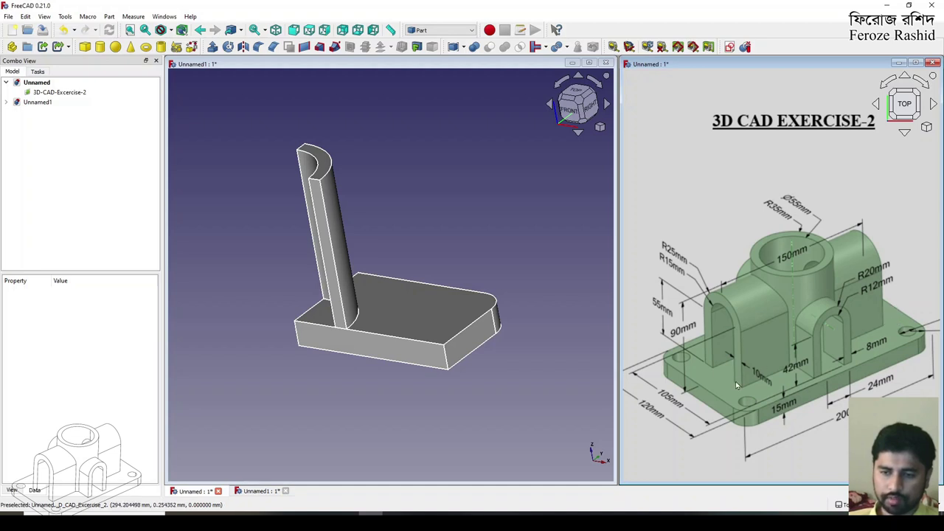
click(490, 374)
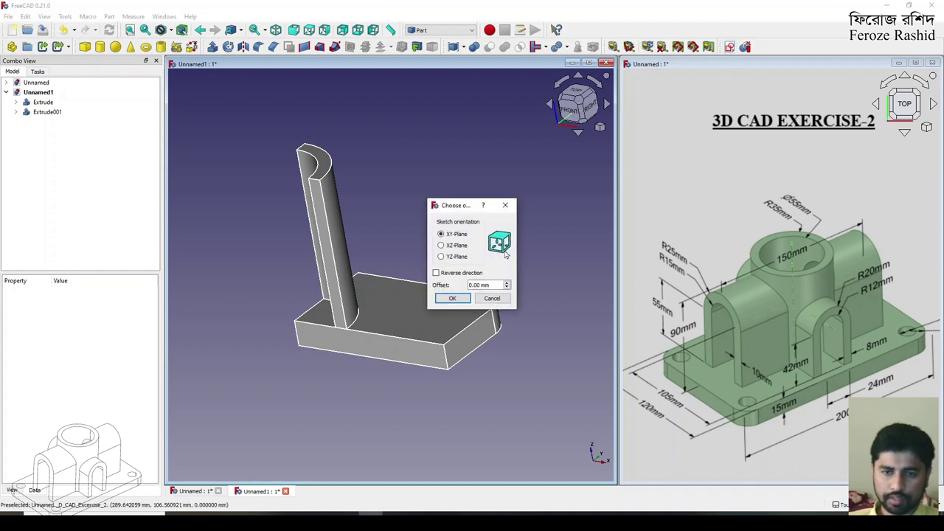
Step: Create the new sketch on the YZ plane with an offset of 100-25 mm
click(457, 257)
drag(468, 285, 486, 285)
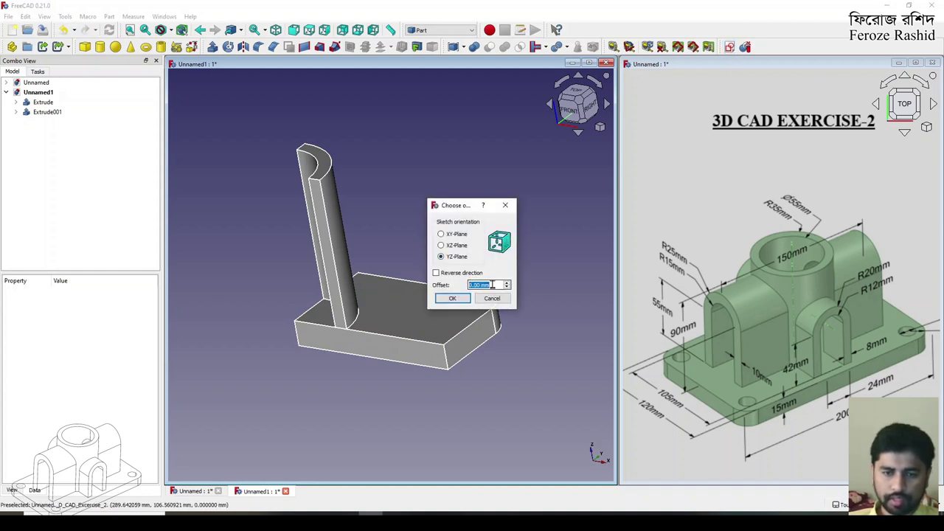
text(100)
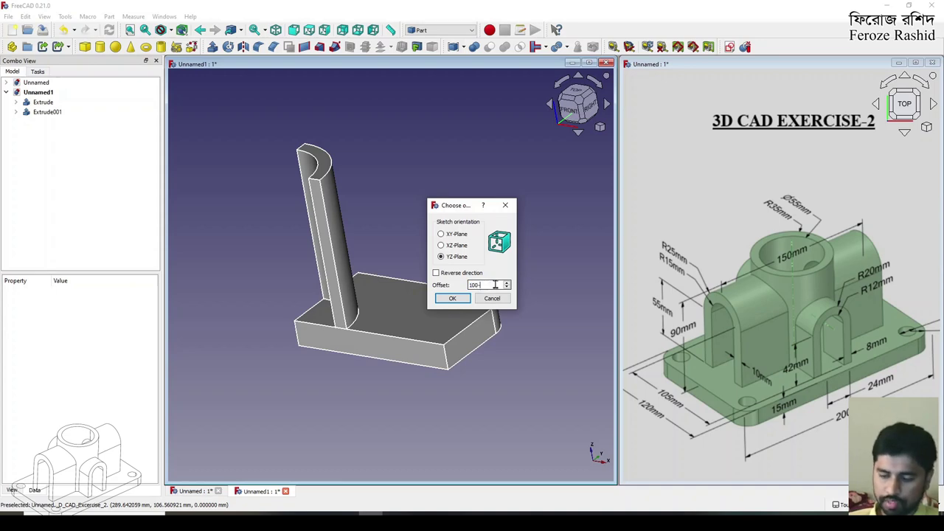
text(-25)
click(452, 298)
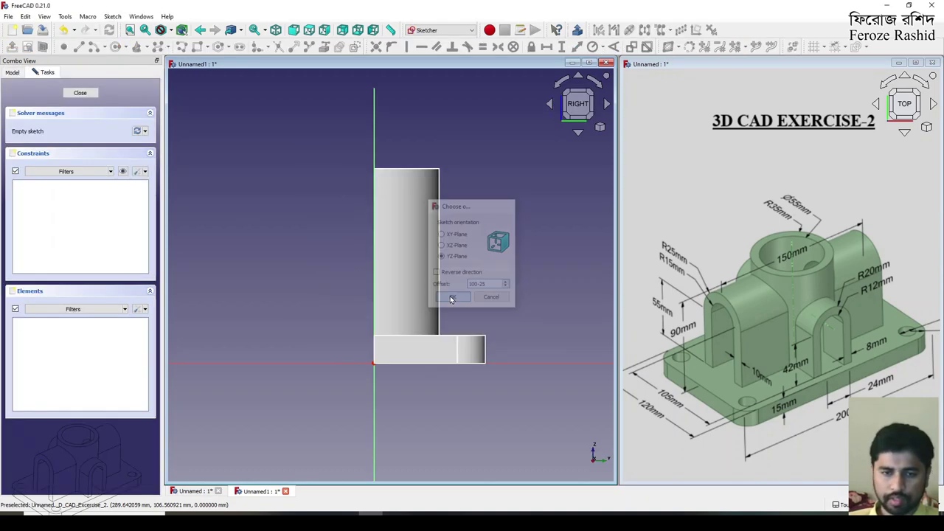
Step: View the sketch straight-on from the right and draw a line along the base's top edge
middle_drag(409, 343, 347, 345)
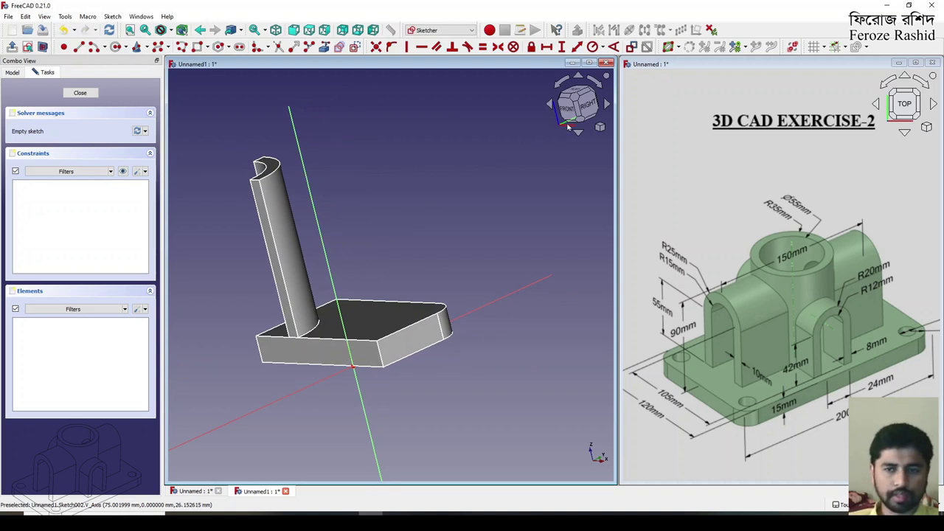
click(585, 107)
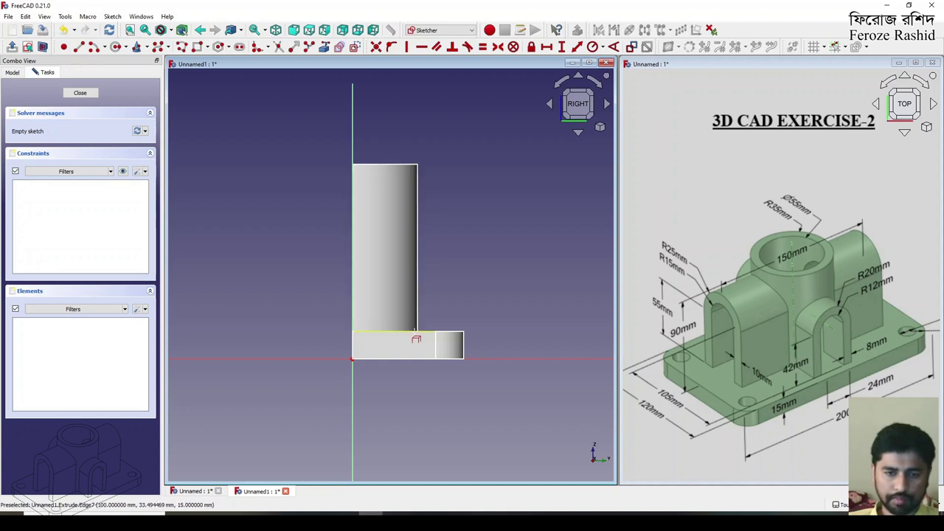
click(415, 332)
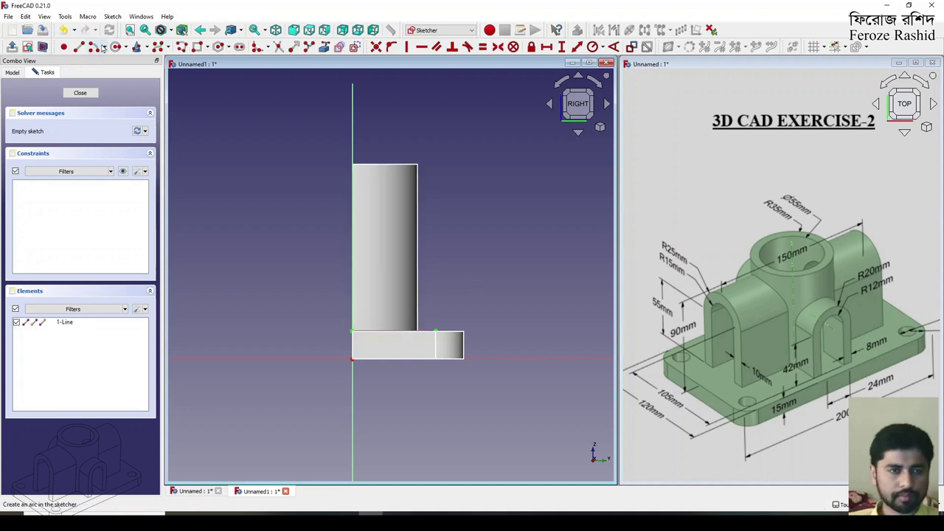
Step: Draw inner and outer quarter arcs and the lines closing the profile over the base top
click(355, 267)
click(352, 232)
click(391, 270)
click(359, 266)
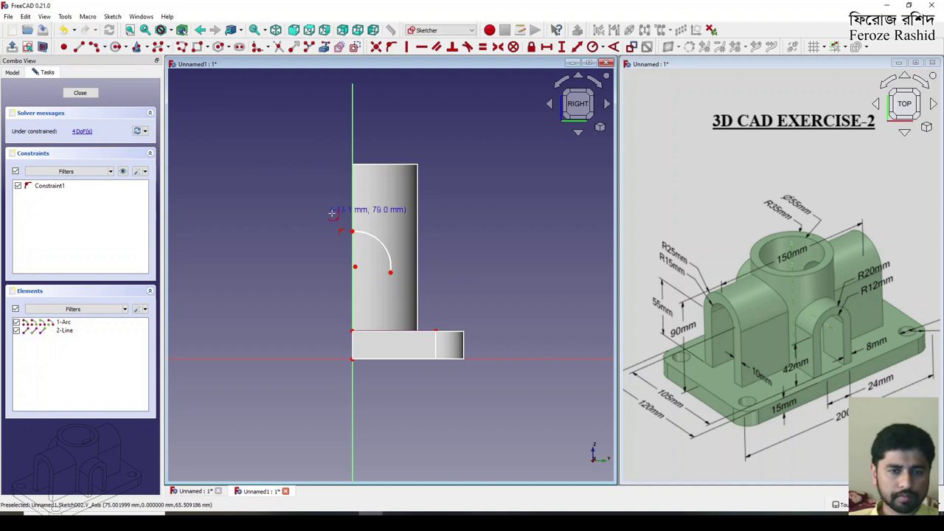
click(352, 220)
click(404, 272)
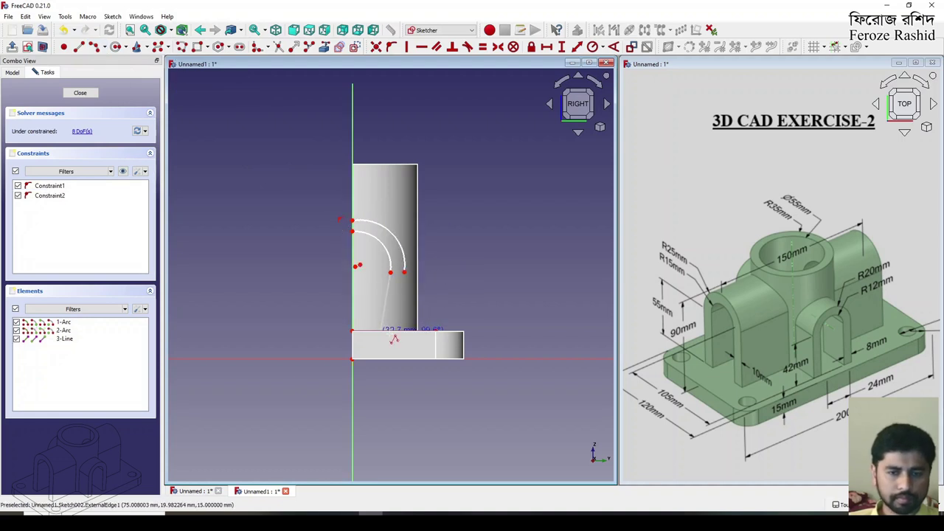
scroll(383, 331, up, 4)
middle_drag(385, 337, 376, 325)
click(376, 322)
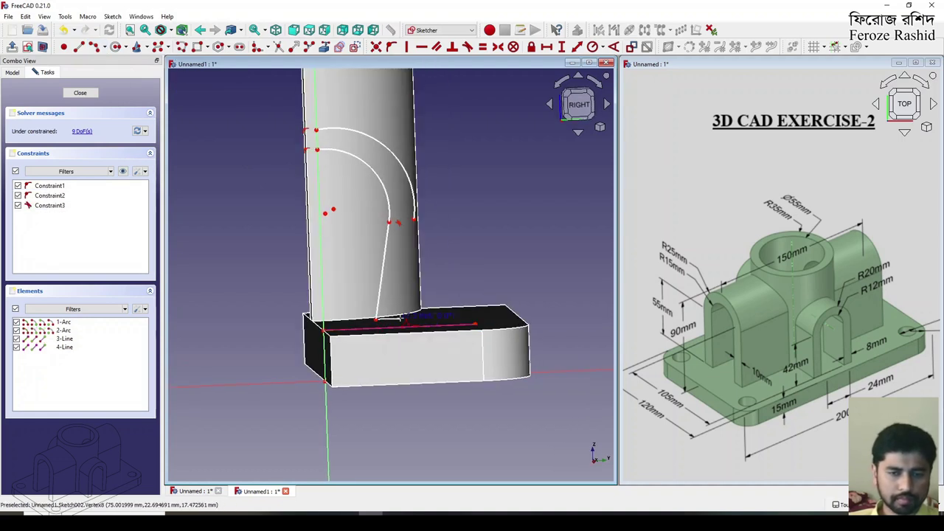
click(410, 320)
click(414, 221)
click(316, 131)
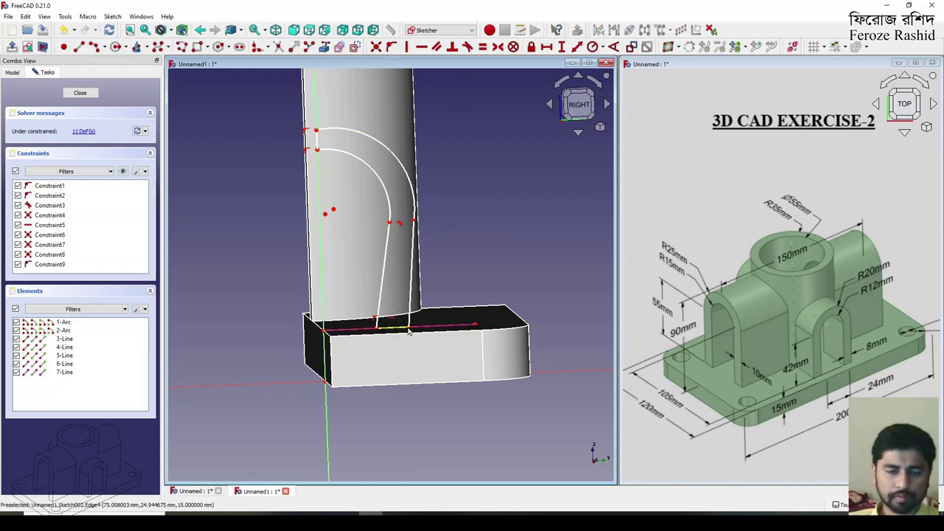
Step: Make both side lines vertical and place the coincident arc centres on the vertical axis
click(384, 258)
key(v)
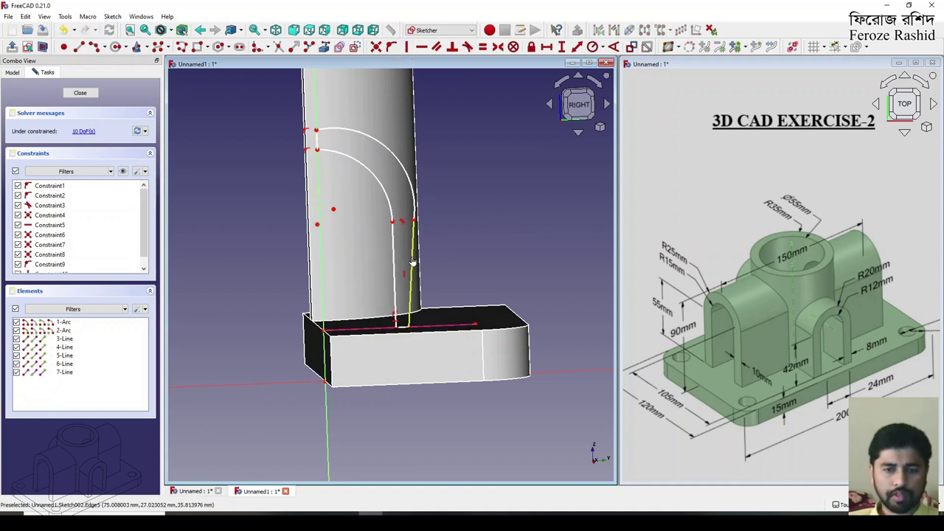
click(412, 262)
key(v)
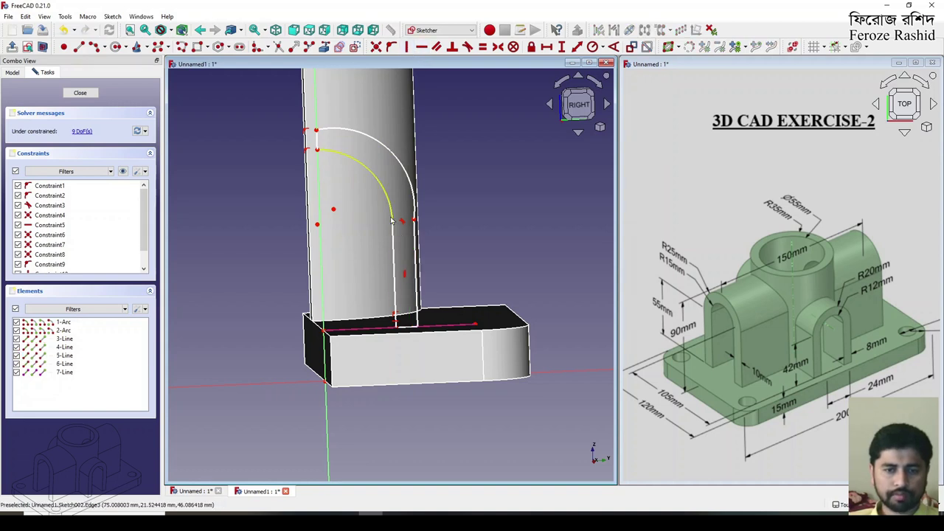
click(333, 212)
click(318, 224)
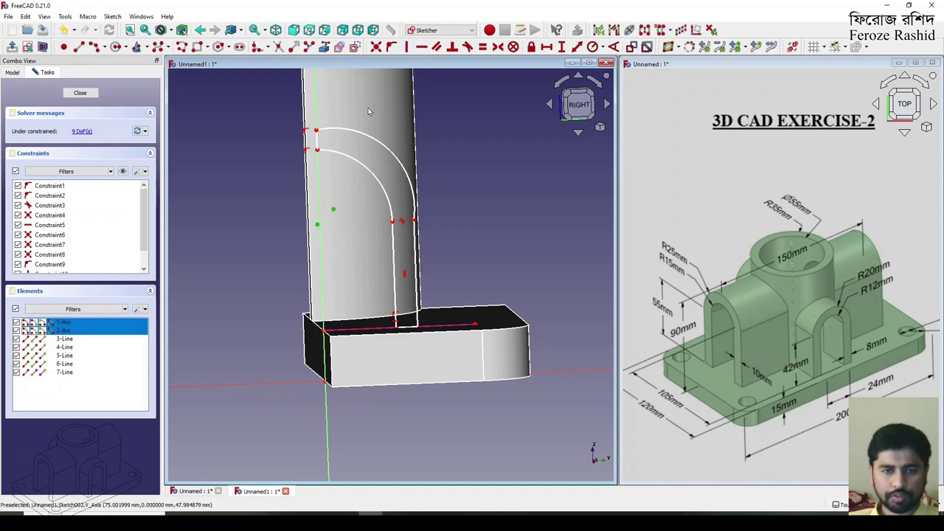
click(376, 46)
click(319, 222)
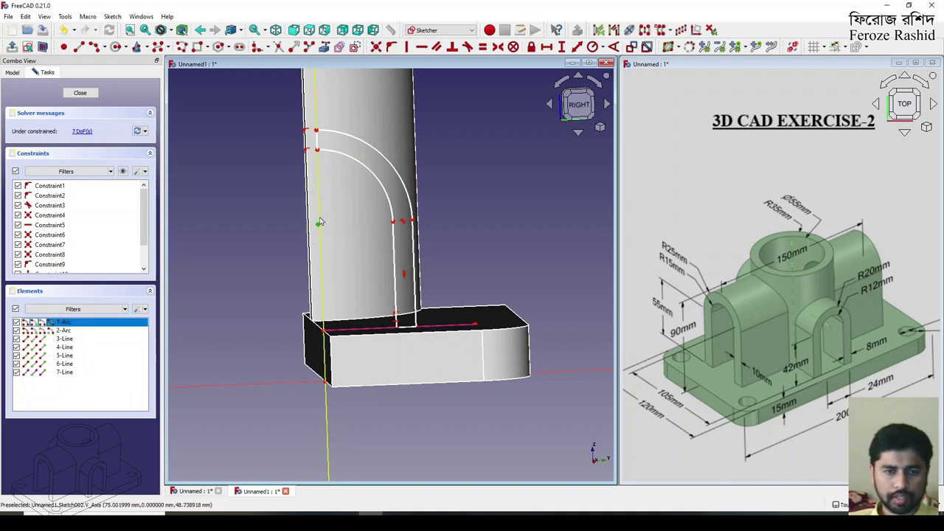
click(320, 222)
click(392, 47)
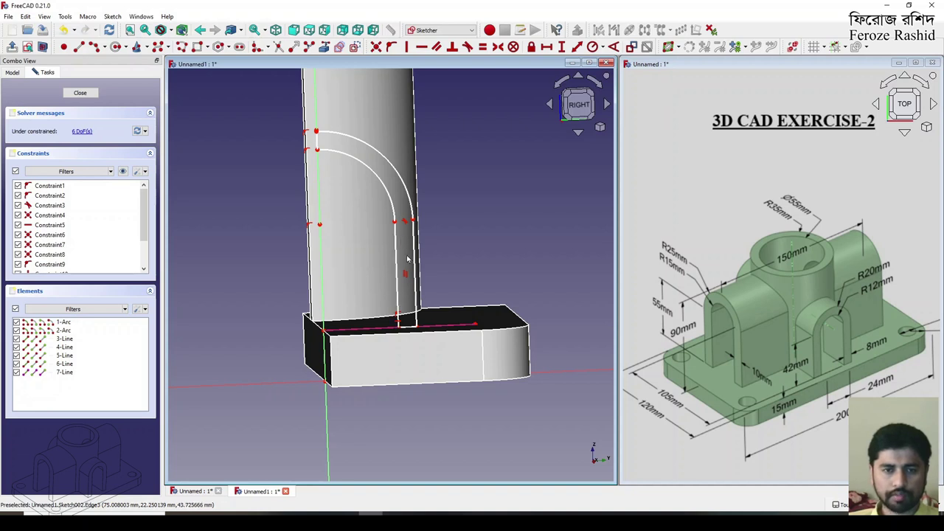
Step: Join the upper arc endpoints together and return to the straight-on right view
scroll(324, 153, up, 5)
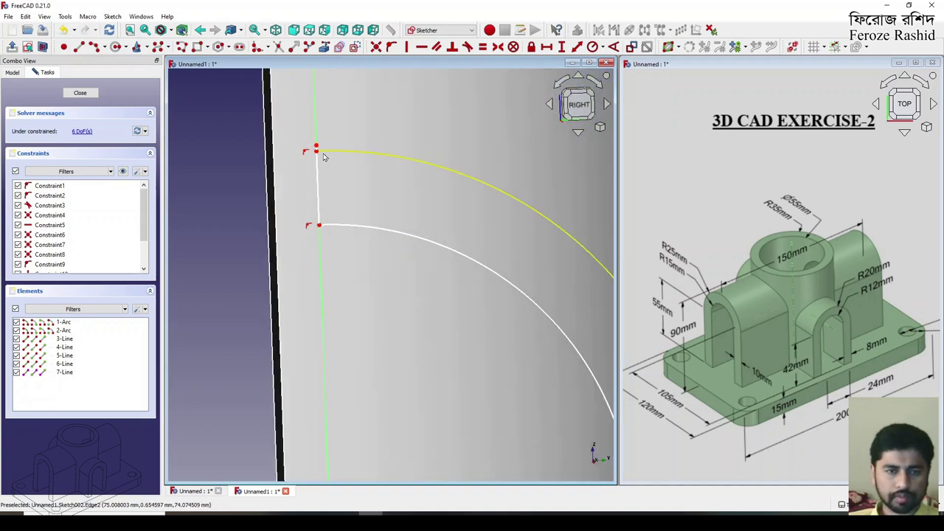
click(316, 151)
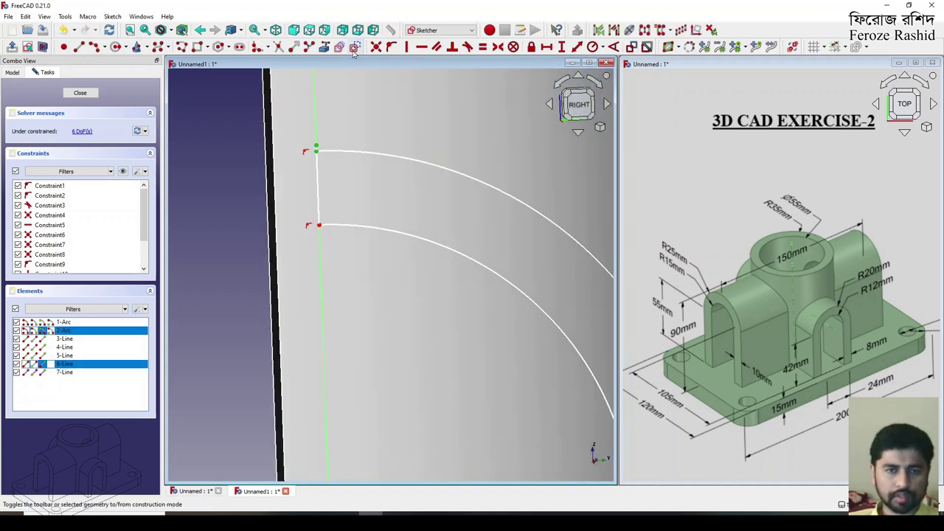
click(377, 47)
scroll(328, 184, down, 5)
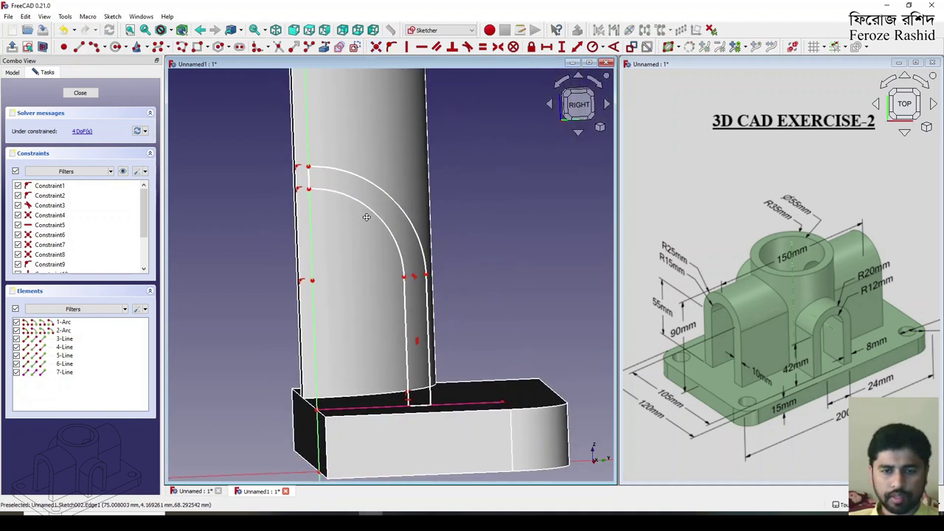
click(566, 109)
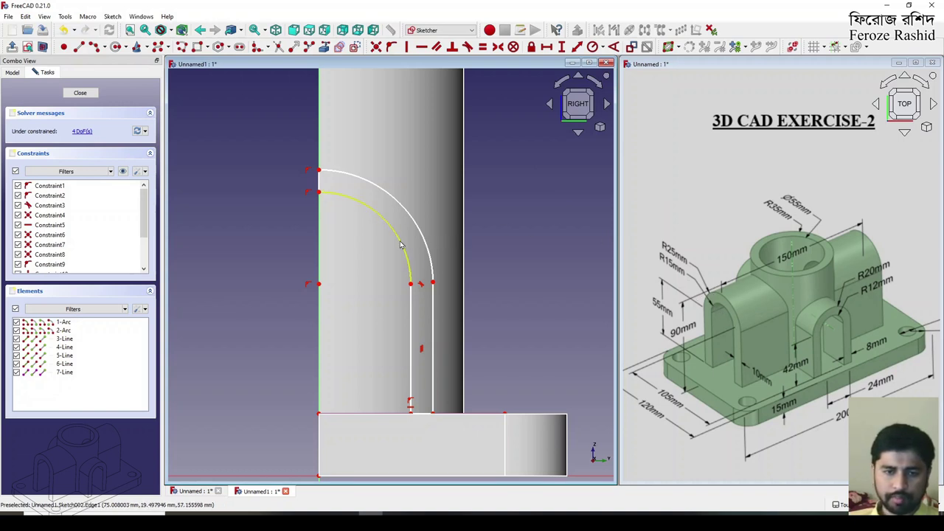
Step: Constrain the inner arc to radius 15 mm and the outer arc to radius 25 mm
click(383, 217)
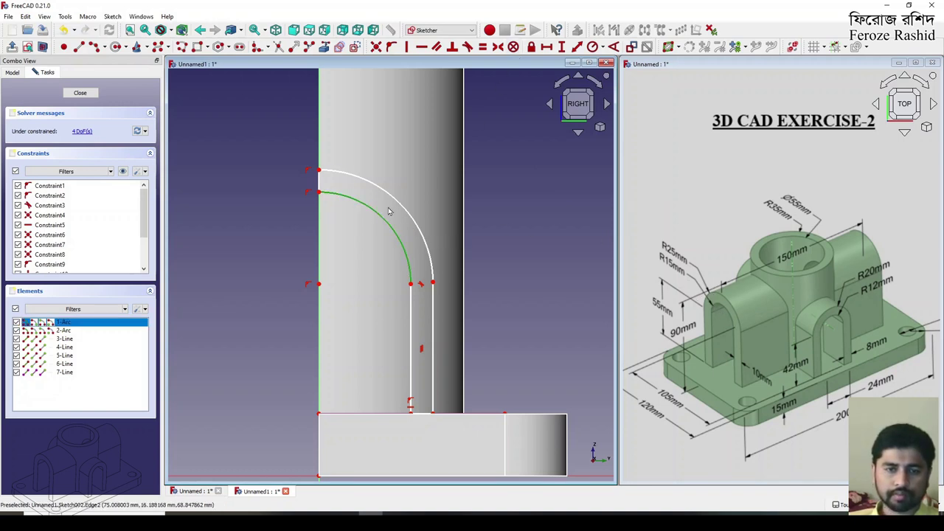
click(593, 47)
text(15mm)
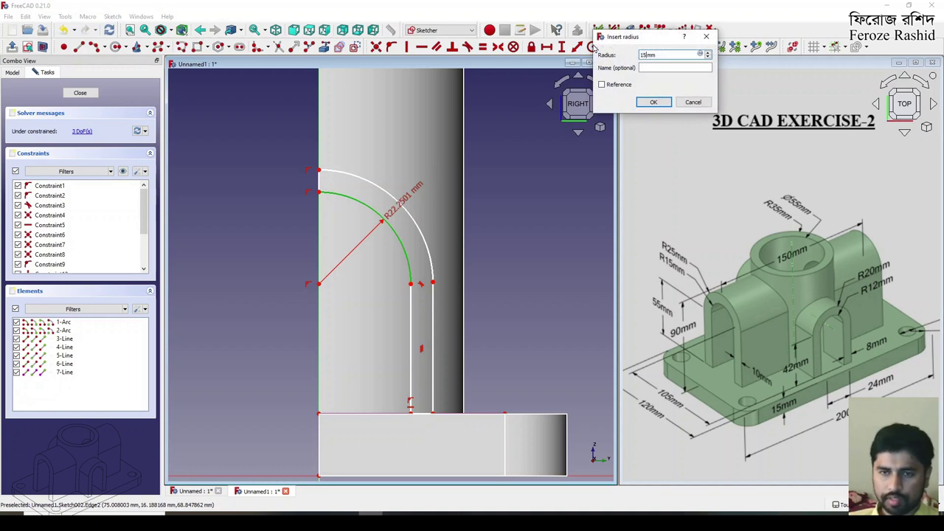
key(Return)
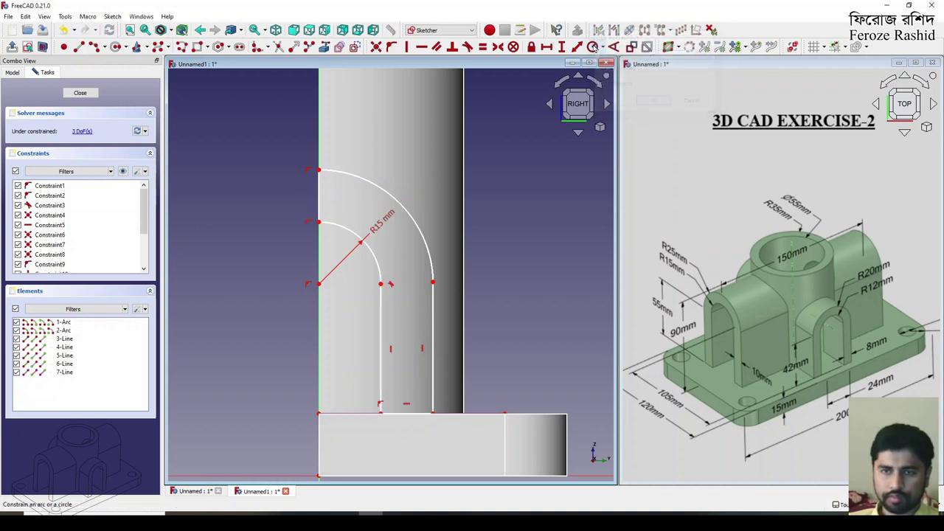
click(419, 233)
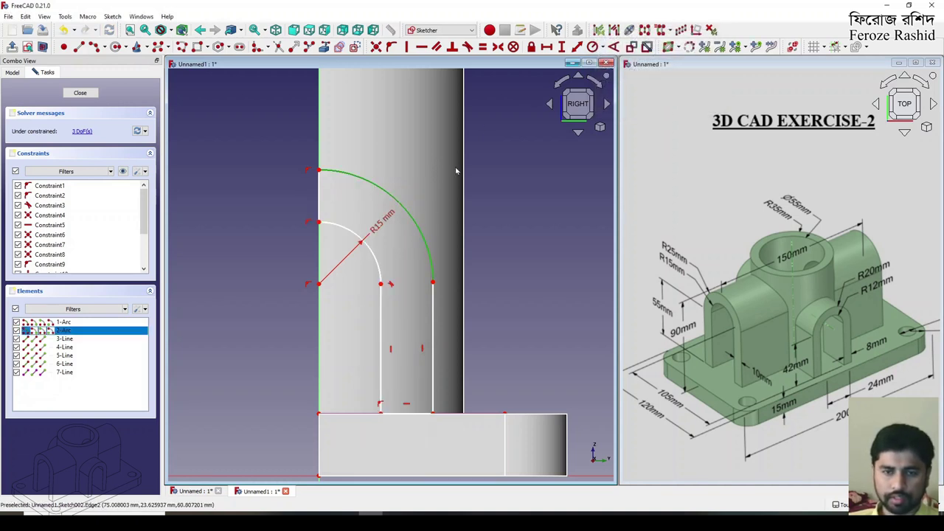
click(593, 47)
text(25mm)
key(Return)
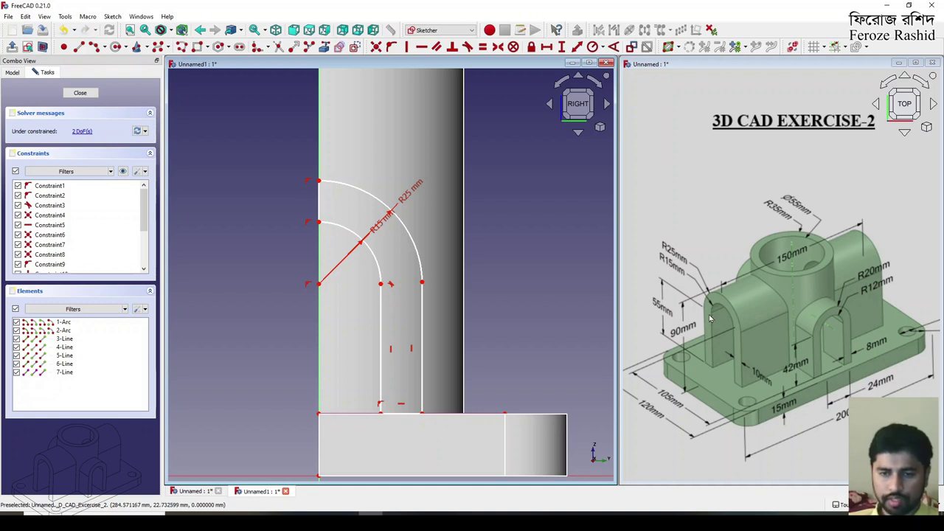
Step: Give the right vertical line a 55 mm length and make it tangent to the R25 arc
click(422, 317)
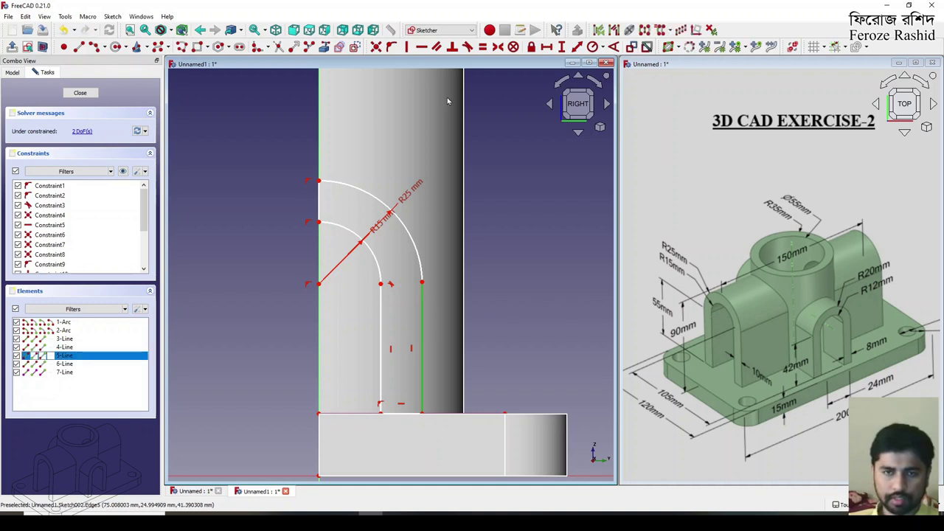
click(561, 46)
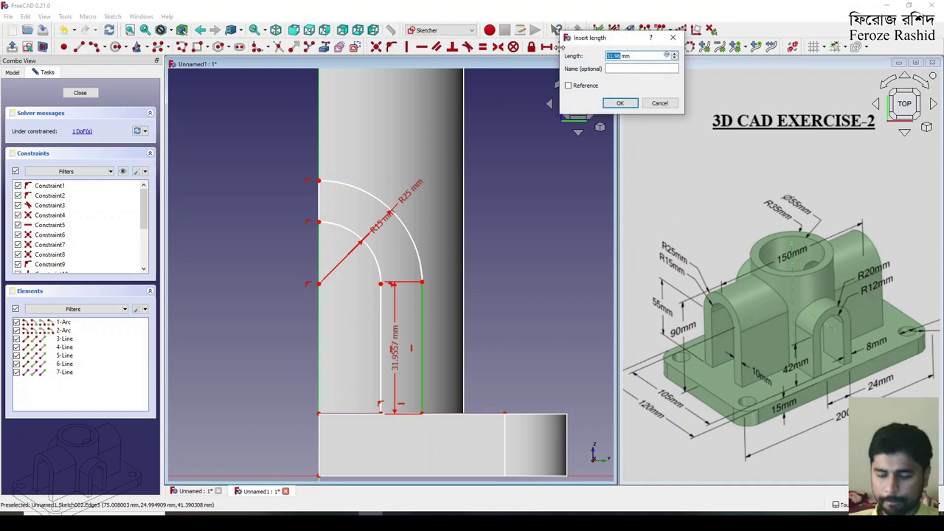
text(55)
key(Return)
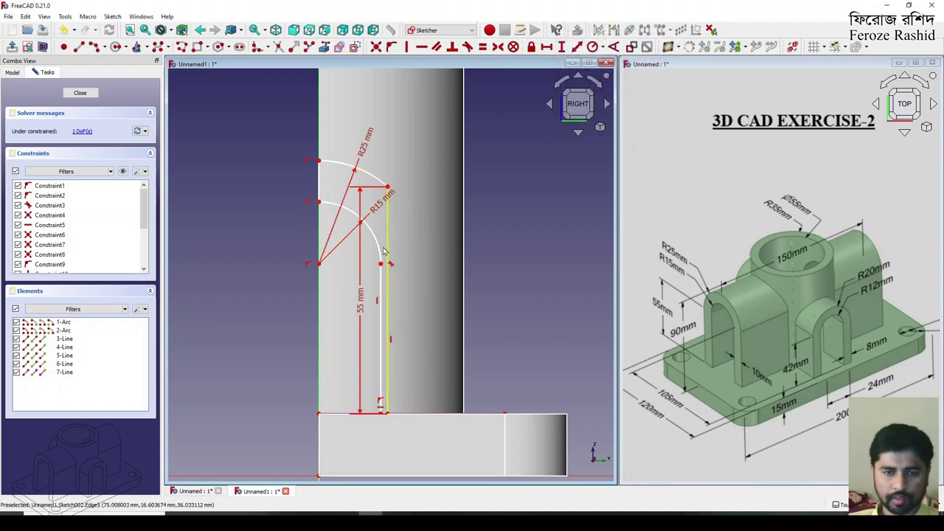
drag(383, 252, 411, 204)
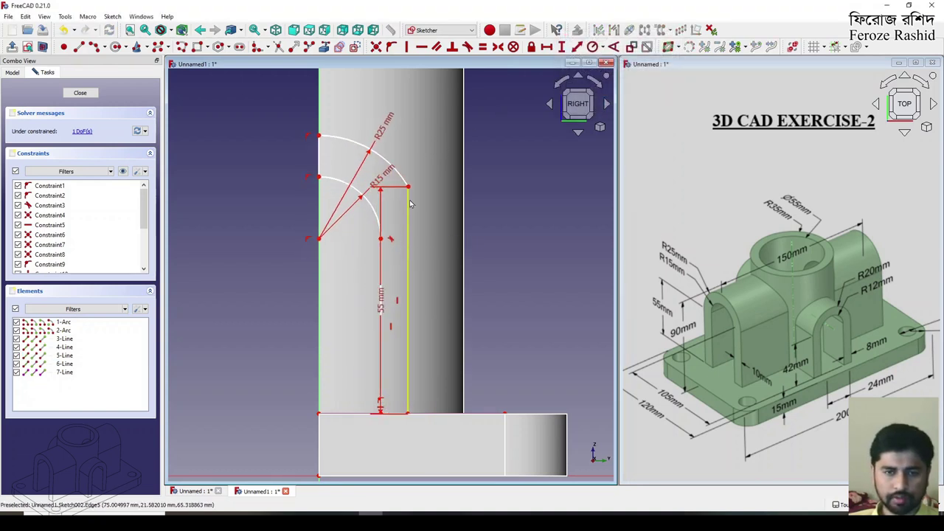
click(390, 165)
click(408, 236)
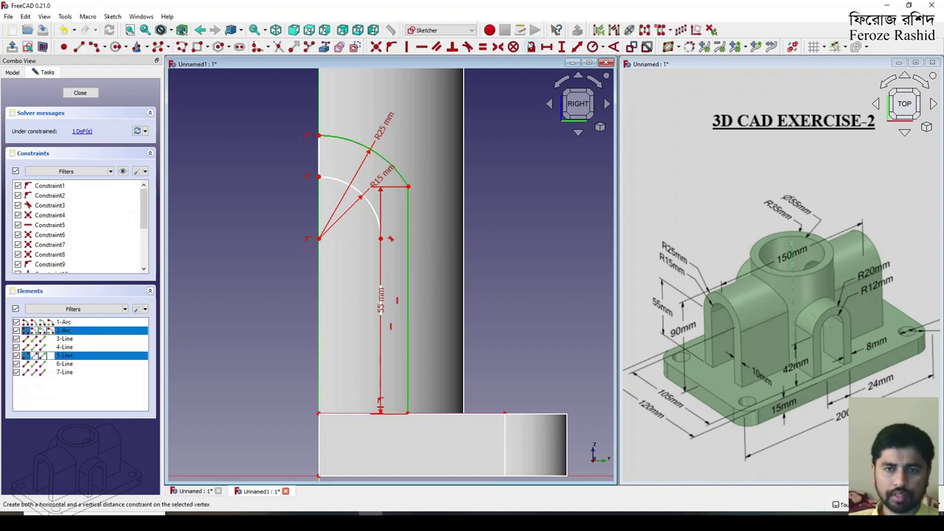
click(468, 46)
scroll(465, 307, down, 3)
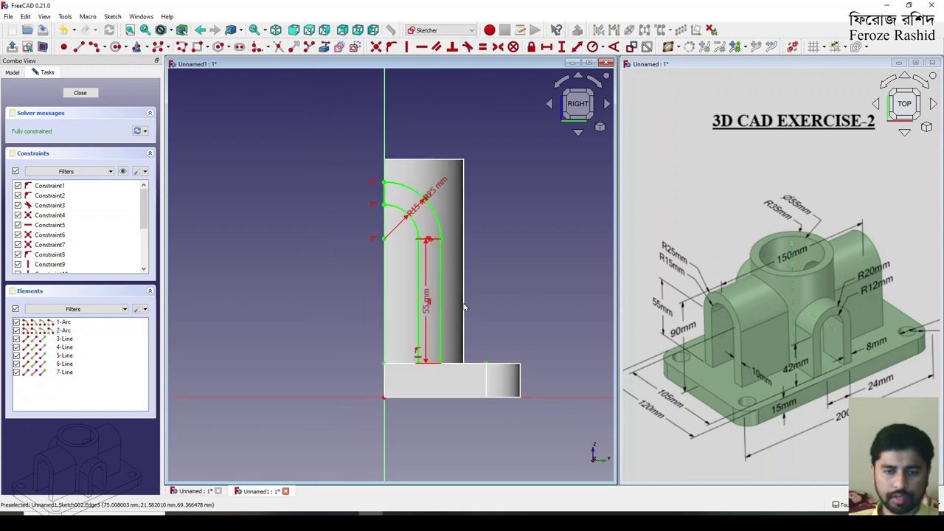
Step: Close Sketch002 and extrude it 100 mm in the reversed direction as Extrude003
click(90, 94)
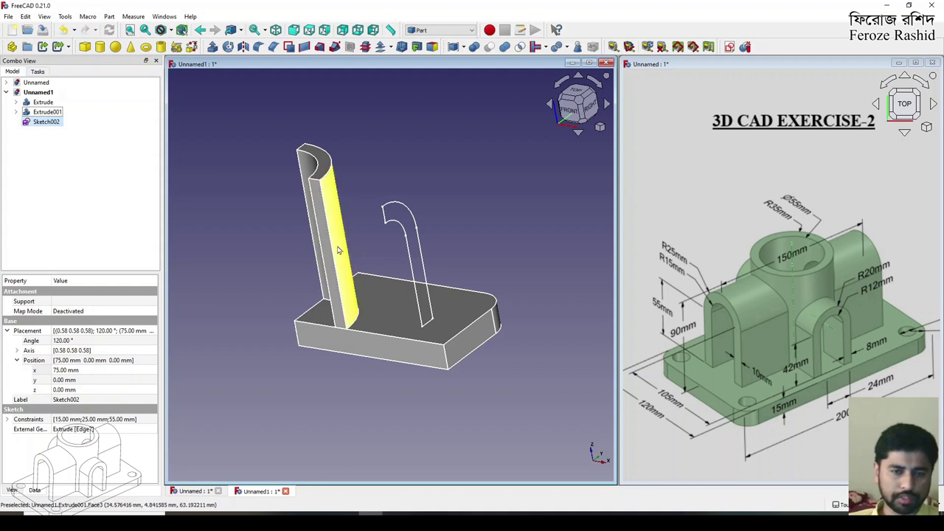
middle_drag(360, 255, 396, 260)
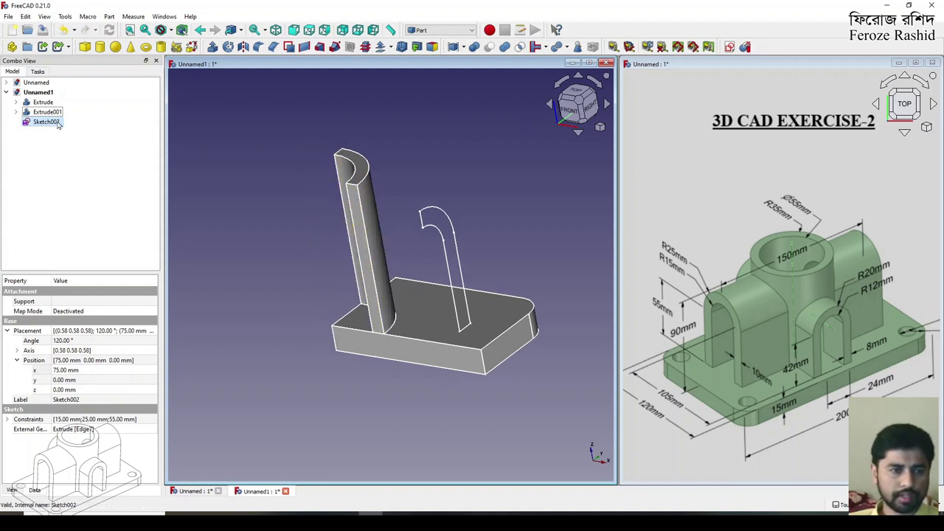
click(212, 46)
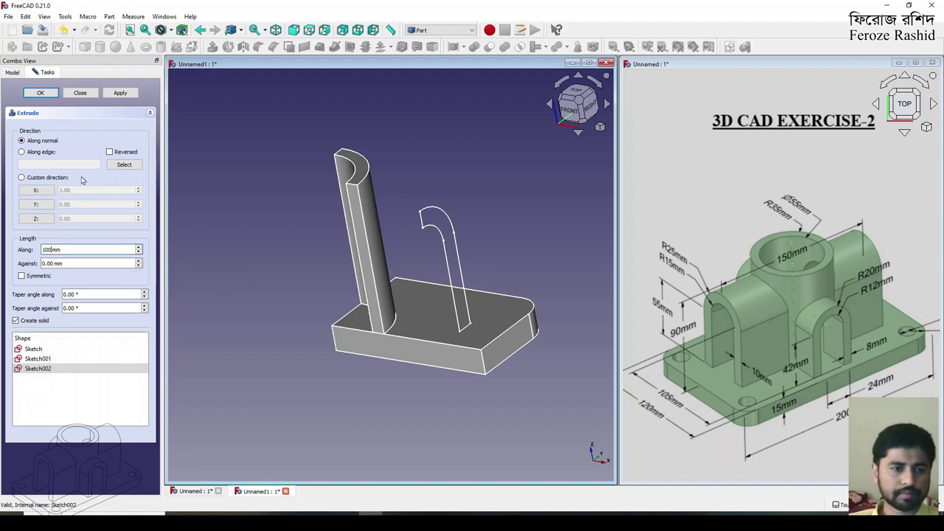
click(109, 152)
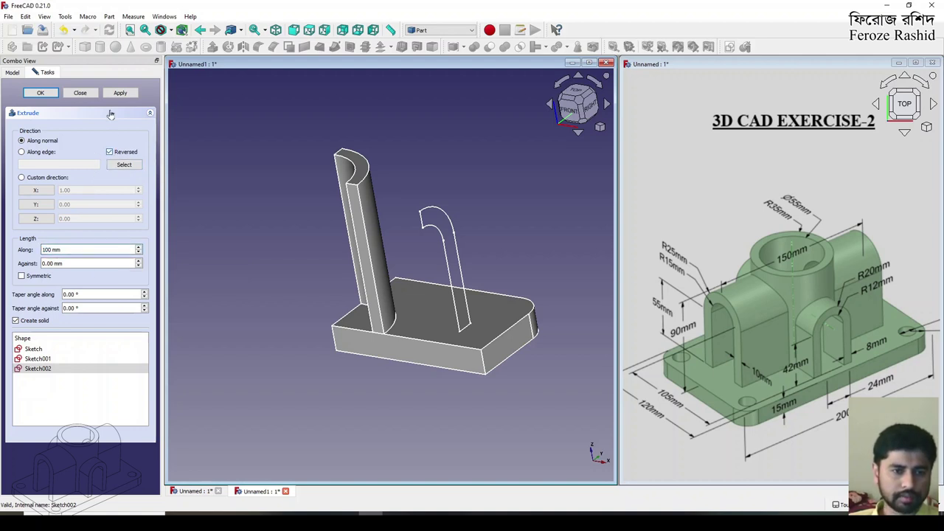
middle_drag(186, 178, 332, 236)
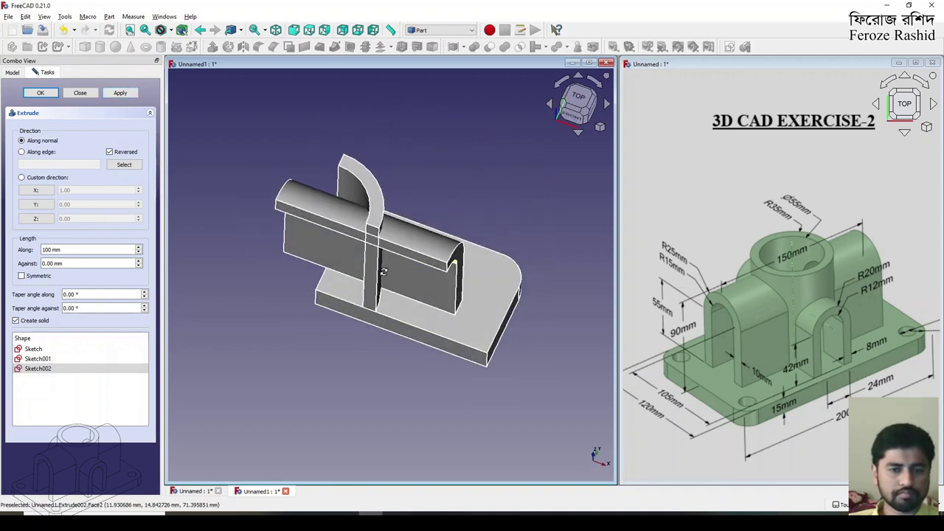
click(120, 93)
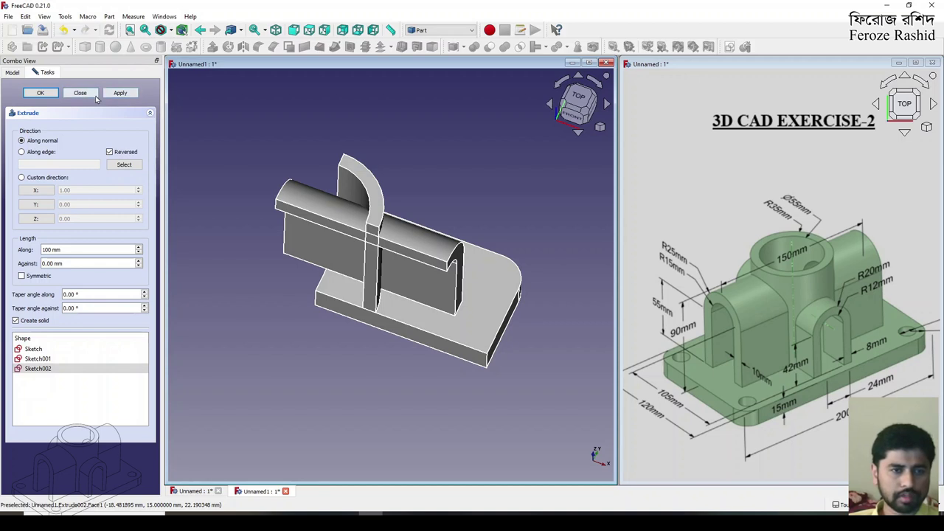
click(79, 93)
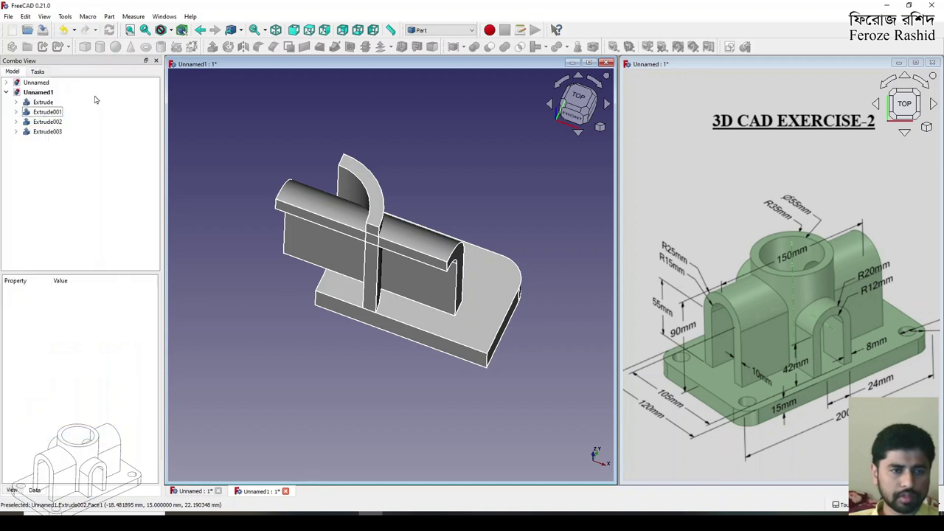
click(56, 132)
Step: Delete the duplicate Extrude003 and Connect Extrude002 with Extrude001 into one solid
ctrl+click(58, 133)
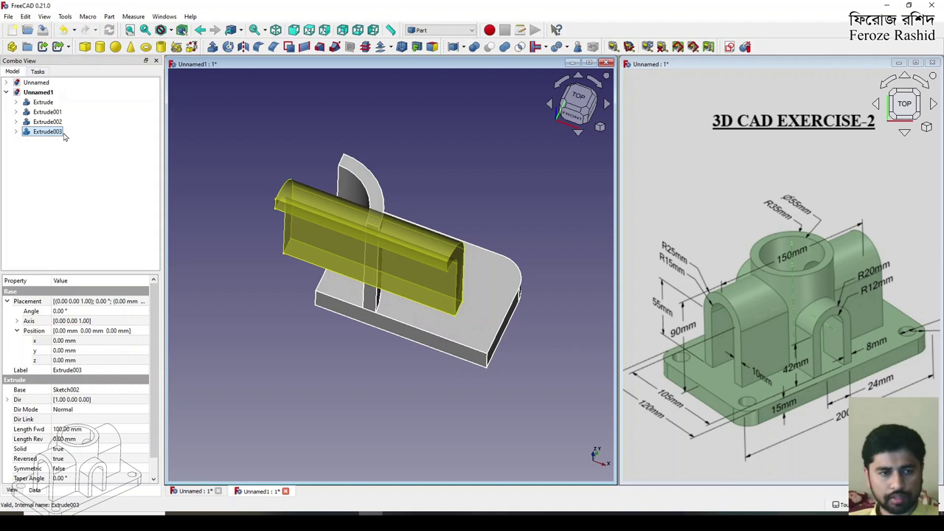
key(Delete)
click(49, 122)
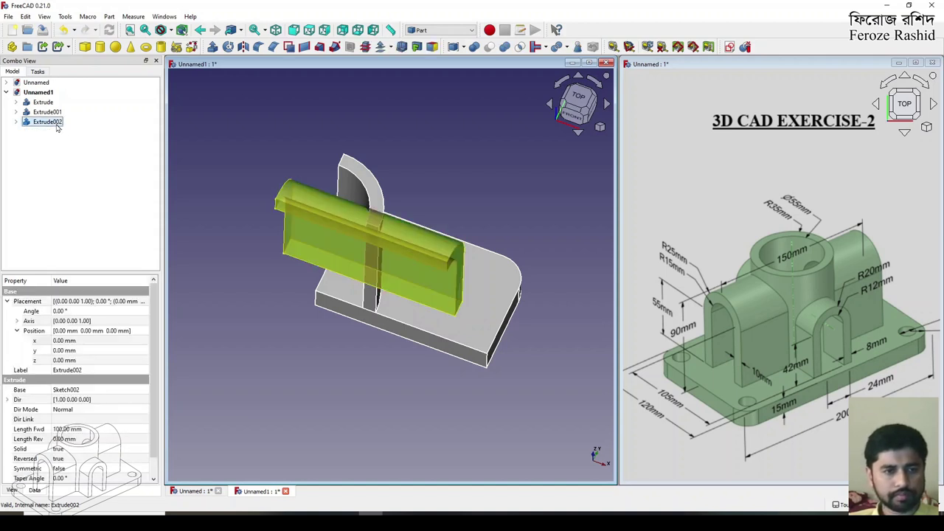
click(365, 199)
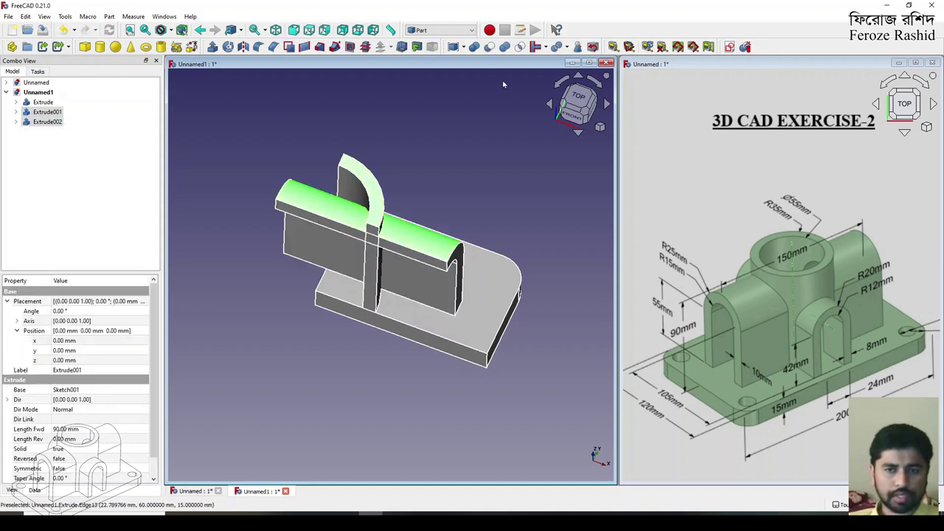
click(535, 47)
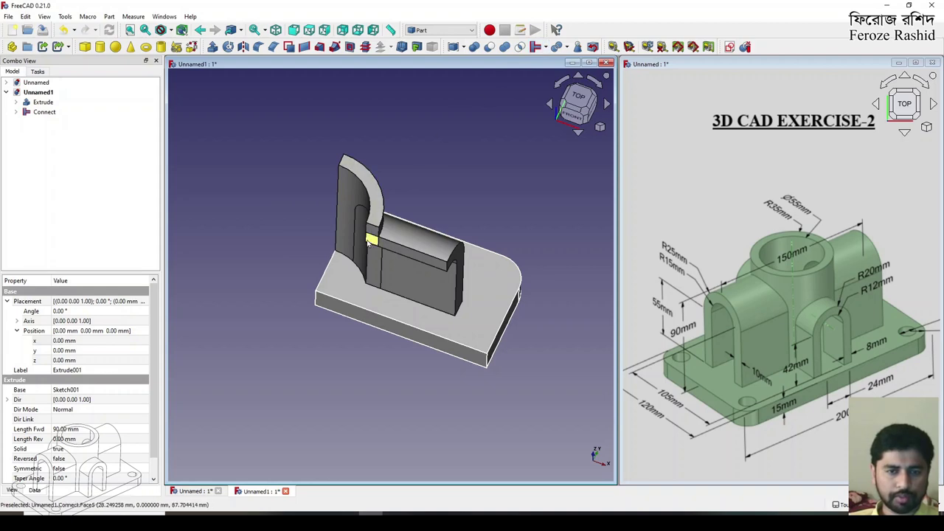
middle_drag(368, 244, 377, 375)
scroll(473, 386, up, 5)
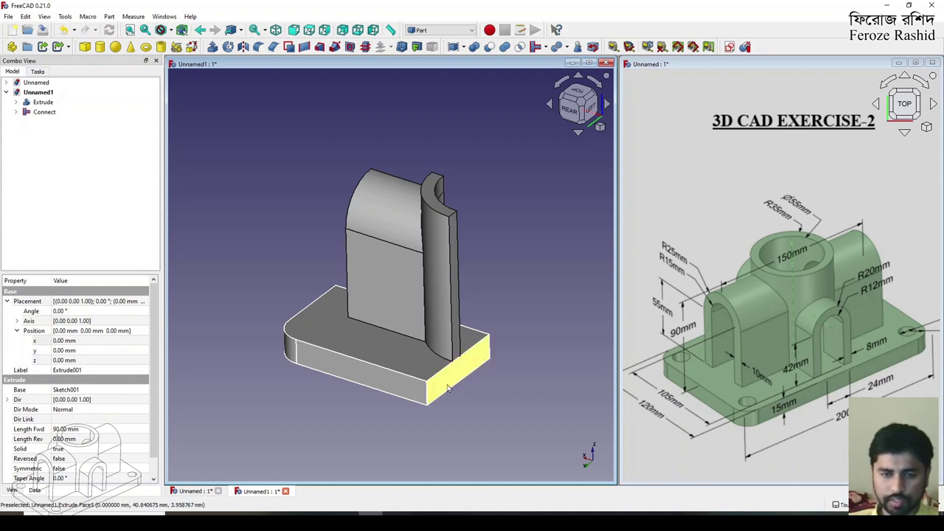
click(534, 185)
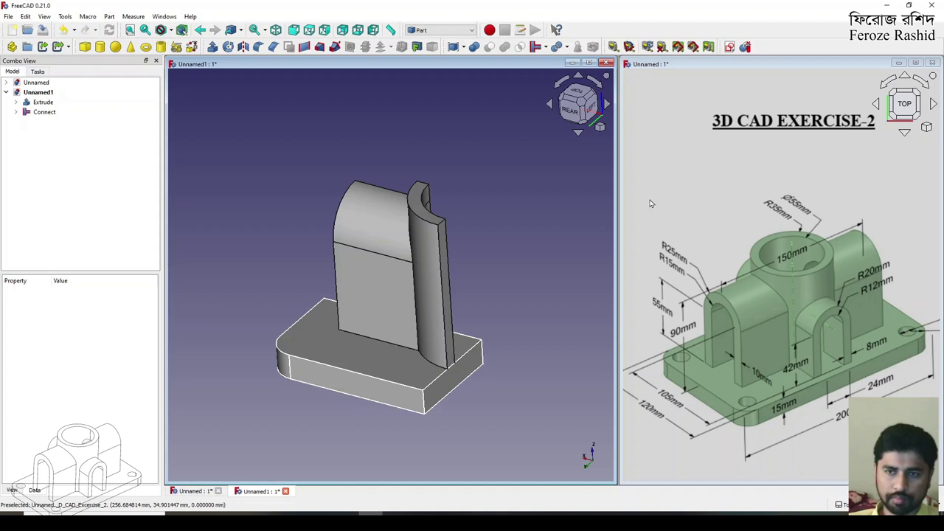
Step: Create a new sketch on the XZ plane with an offset of 60-15/2
click(729, 46)
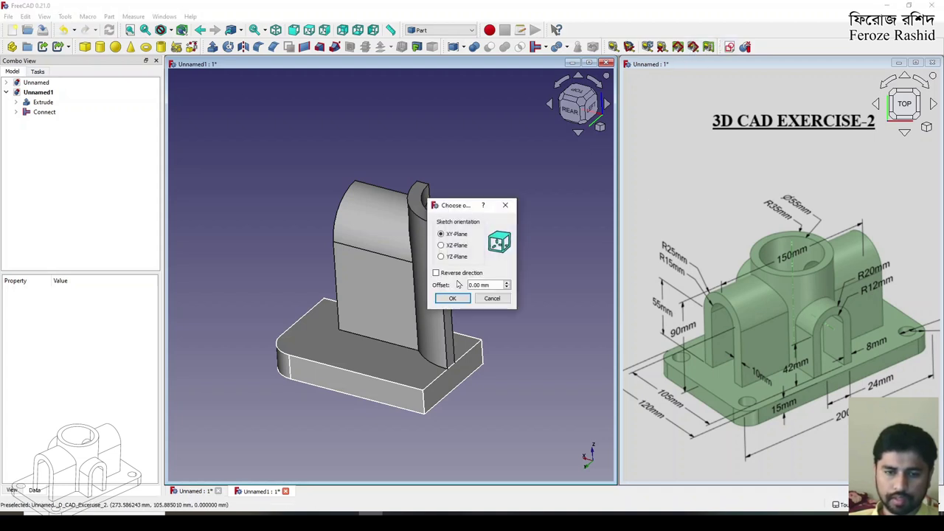
click(456, 249)
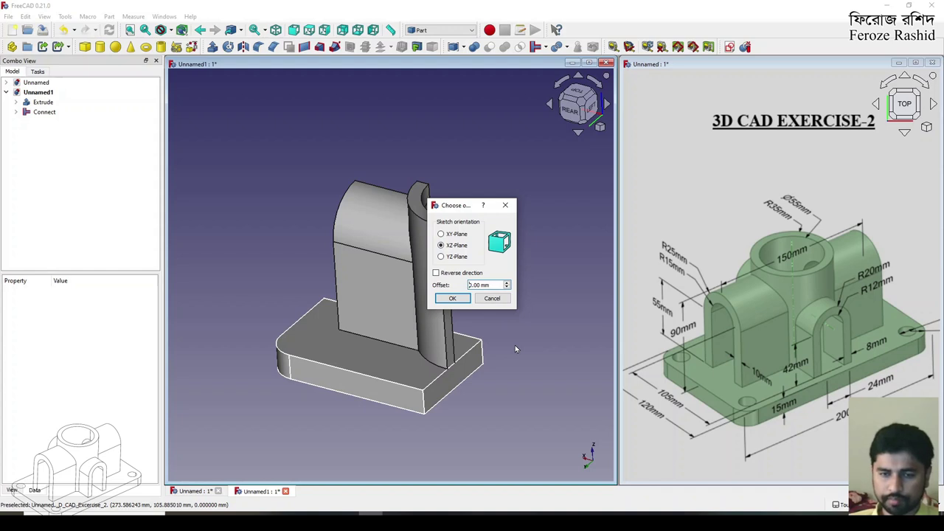
key(shift+Right)
key(shift+Right)
key(shift+Right)
key(shift+Right)
key(shift+Right)
key(shift+Right)
key(shift+Right)
text(6)
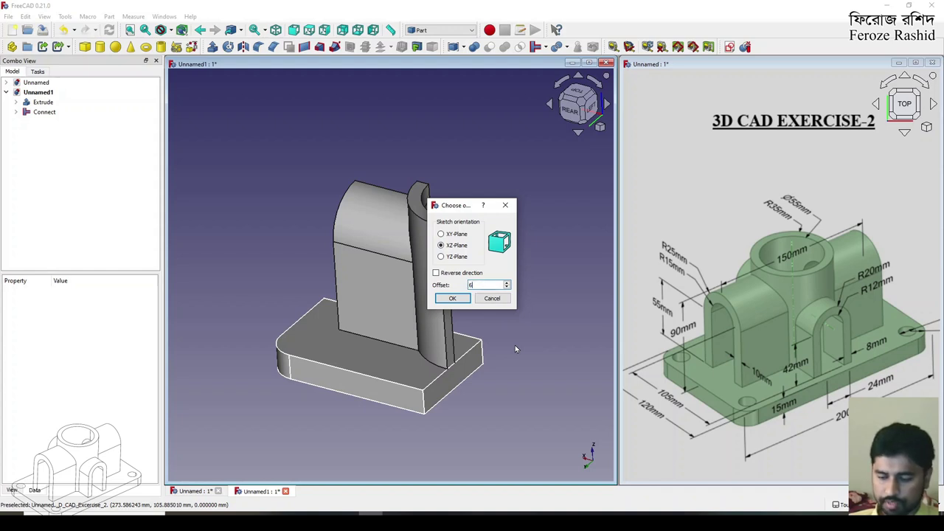
text(0-15/2)
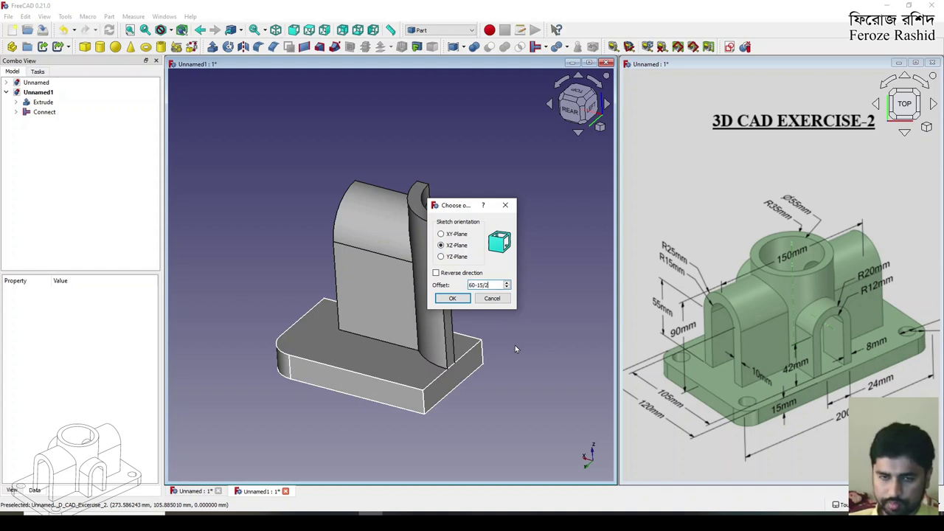
click(453, 299)
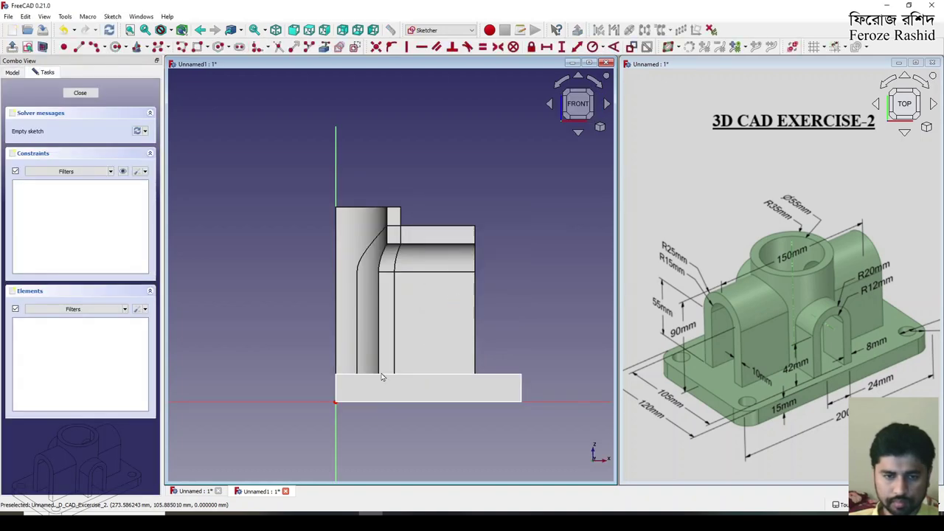
Step: Look from the rear, then draw a line along the base's top edge
mouse_move(443, 332)
middle_down()
mouse_move(411, 406)
mouse_move(482, 406)
mouse_move(464, 262)
mouse_move(500, 261)
mouse_move(382, 418)
mouse_move(496, 379)
mouse_move(430, 330)
mouse_move(474, 316)
middle_up()
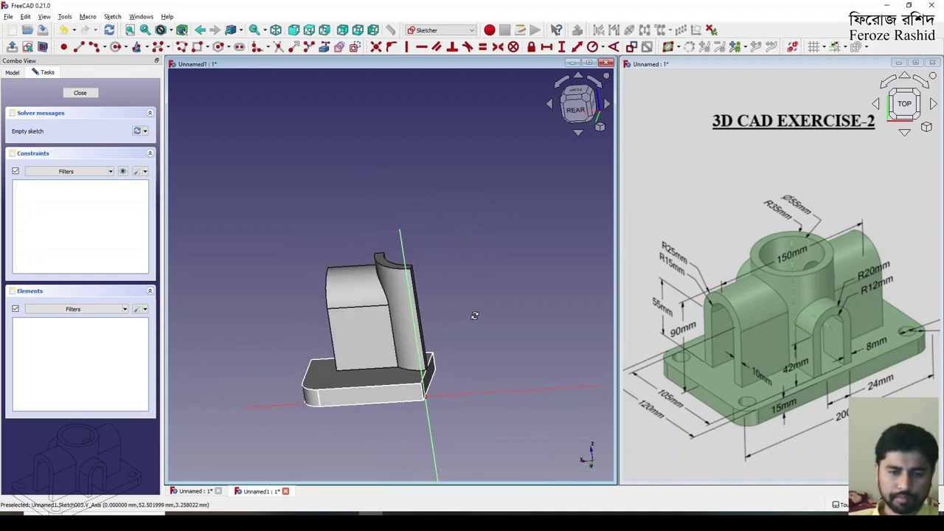
click(579, 108)
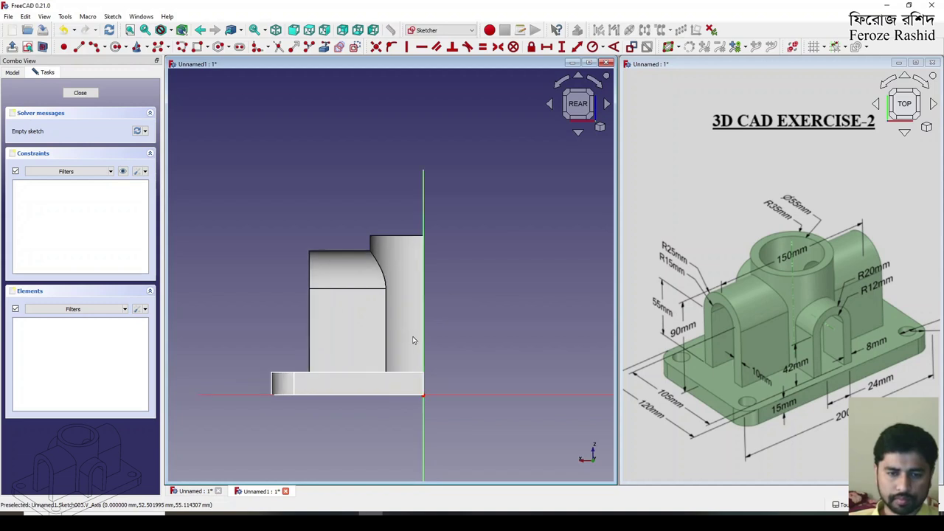
mouse_move(413, 338)
middle_down()
mouse_move(428, 354)
mouse_move(365, 319)
middle_up()
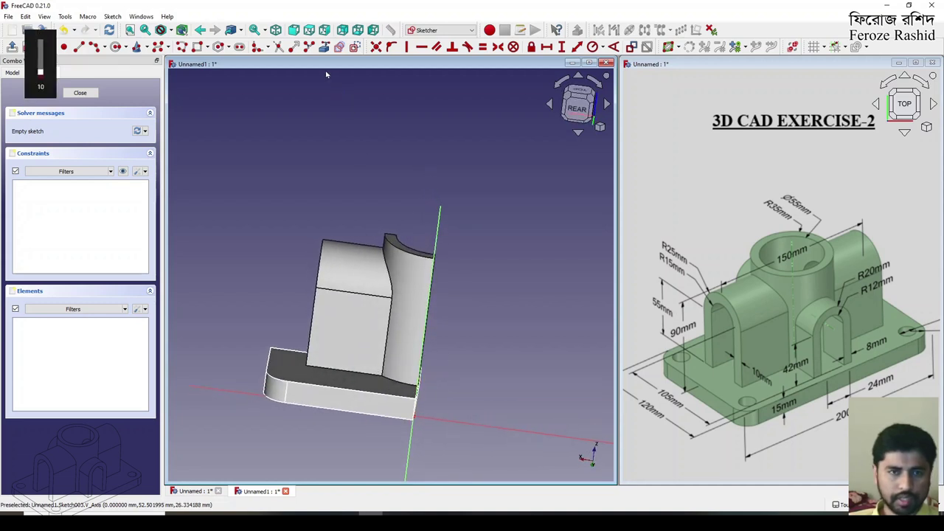
click(288, 377)
click(416, 395)
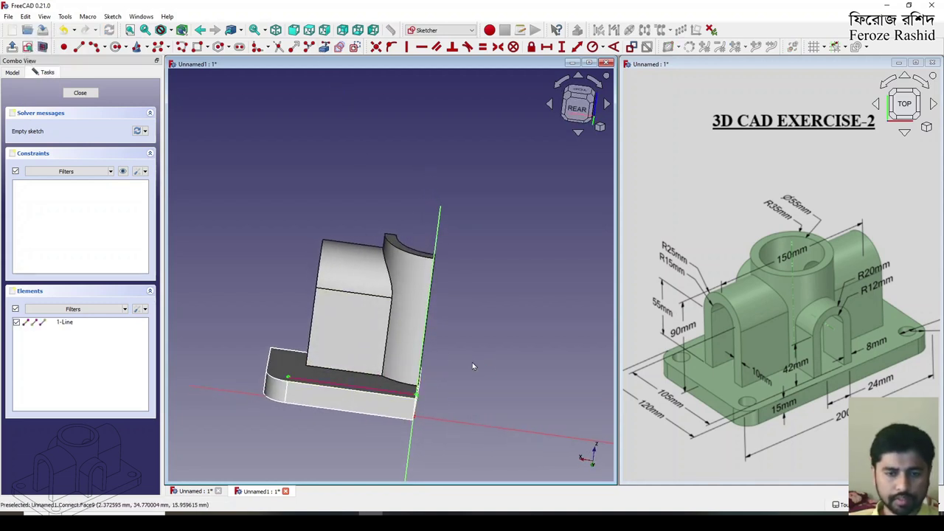
Step: Draw two concentric arcs ending on the vertical axis in the rear view
click(579, 108)
scroll(436, 325, up, 4)
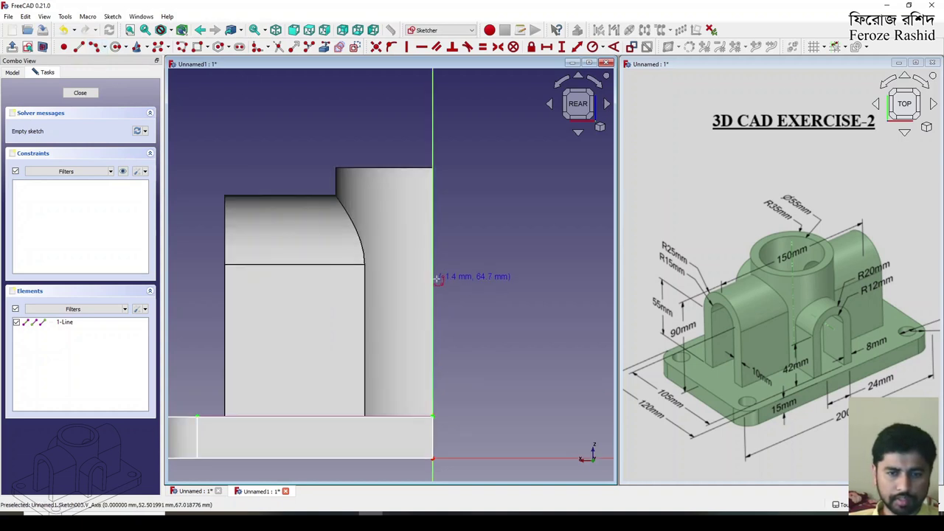
click(434, 239)
click(410, 288)
click(413, 274)
click(432, 225)
click(394, 288)
click(401, 274)
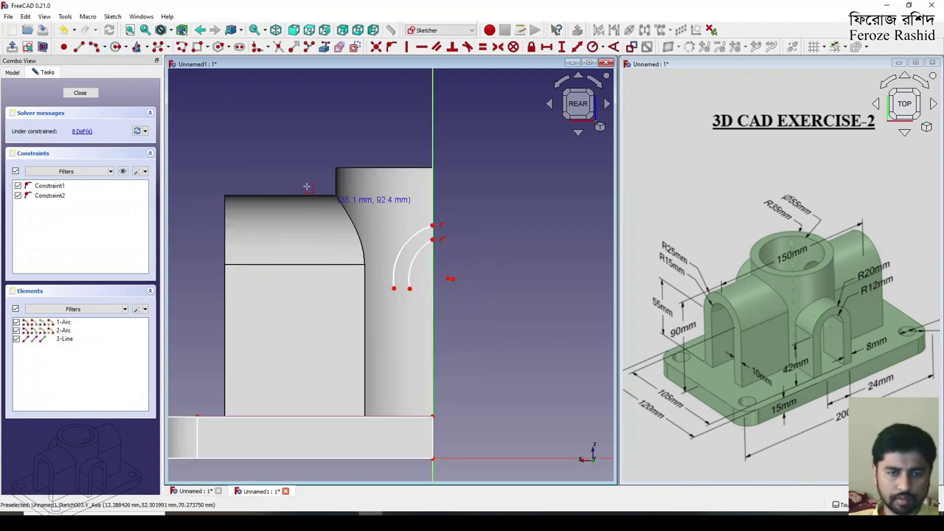
Step: Draw the outer and inner straight sides down to the base, joined by a short base line
click(394, 288)
click(394, 415)
click(407, 416)
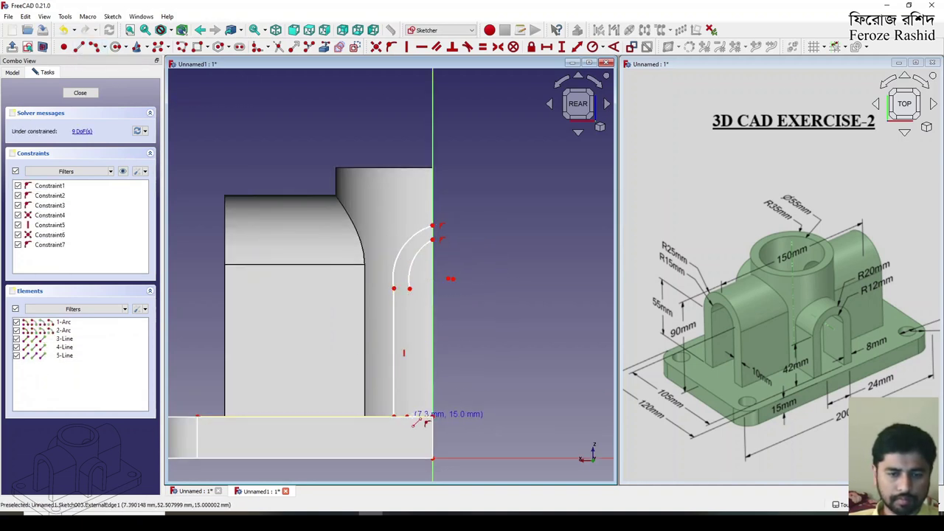
click(411, 415)
click(410, 288)
right_click(465, 245)
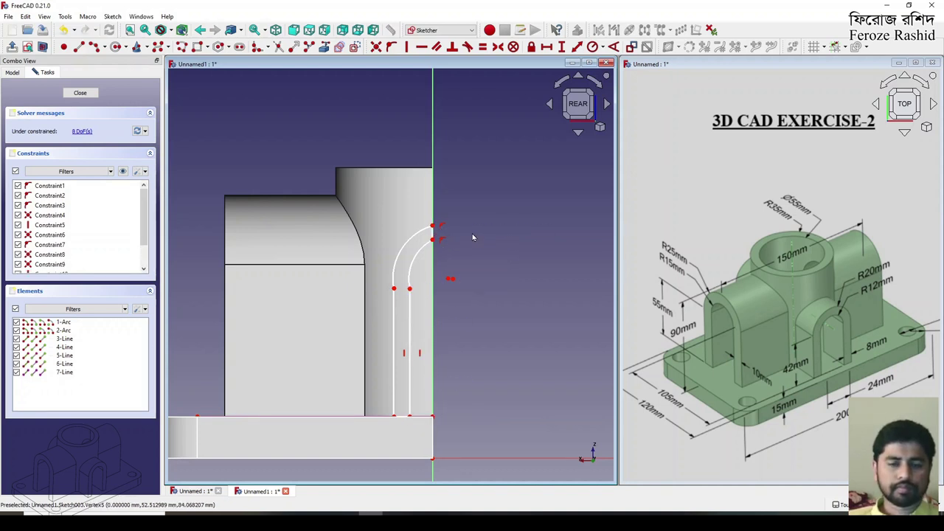
Step: Make the two arc centres coincident and place the shared centre on the vertical axis
click(450, 279)
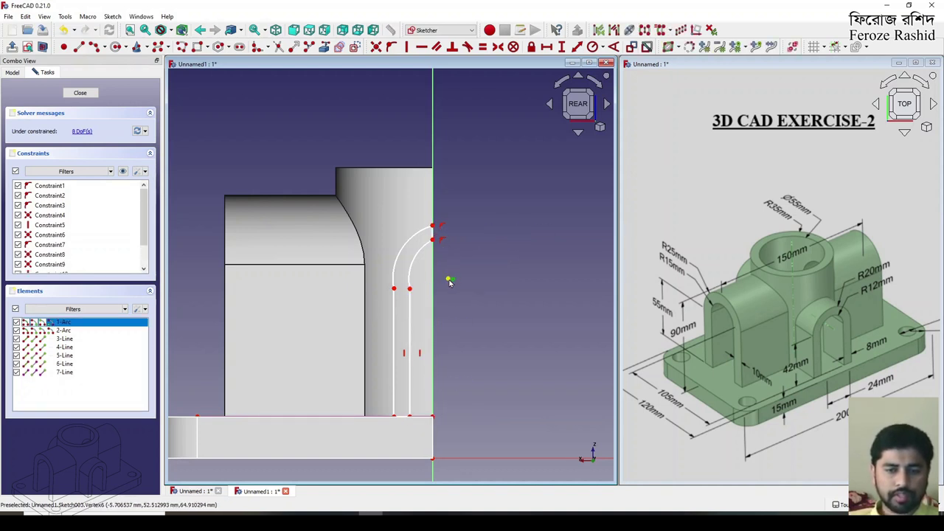
click(449, 278)
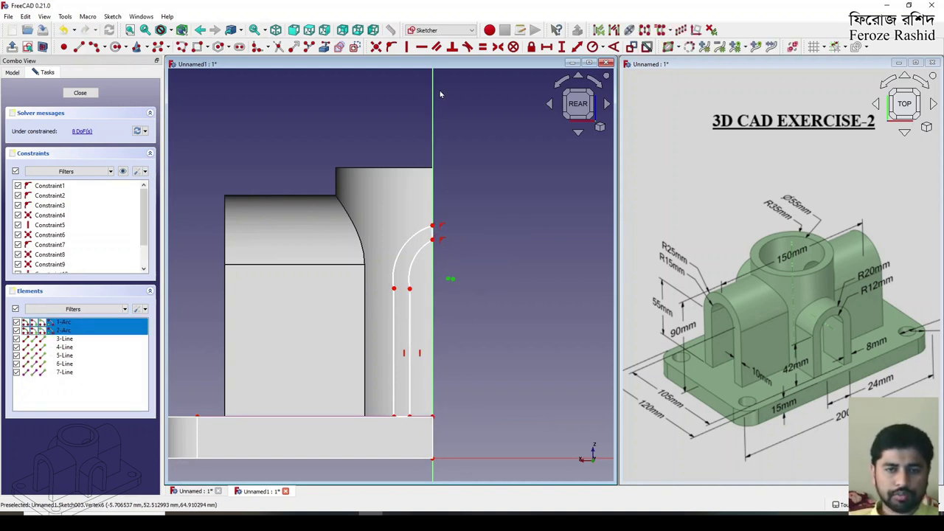
click(377, 48)
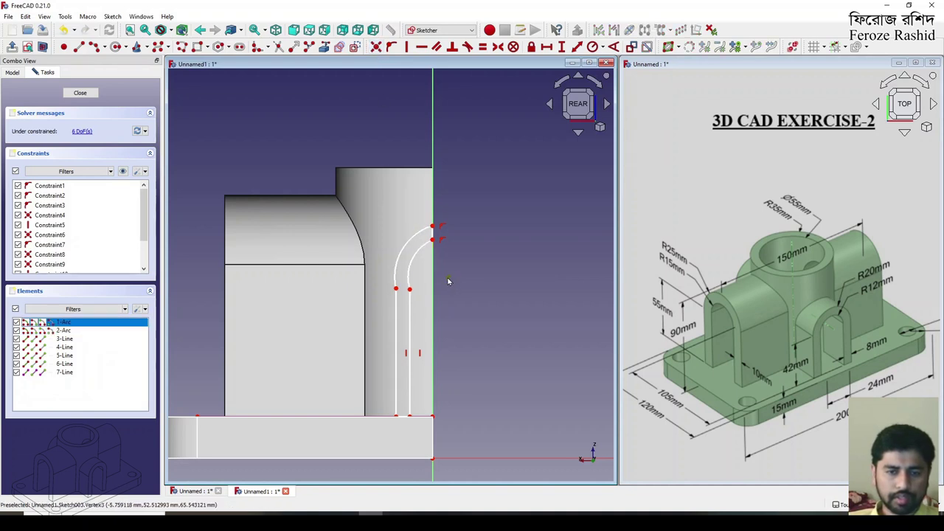
click(448, 279)
click(391, 46)
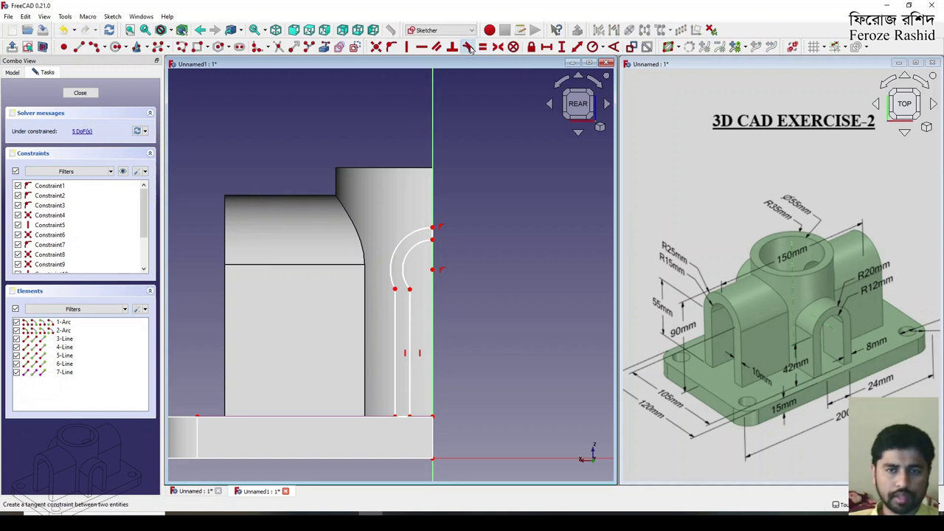
Step: Make the inner and outer straight sides tangent to their arcs
click(416, 307)
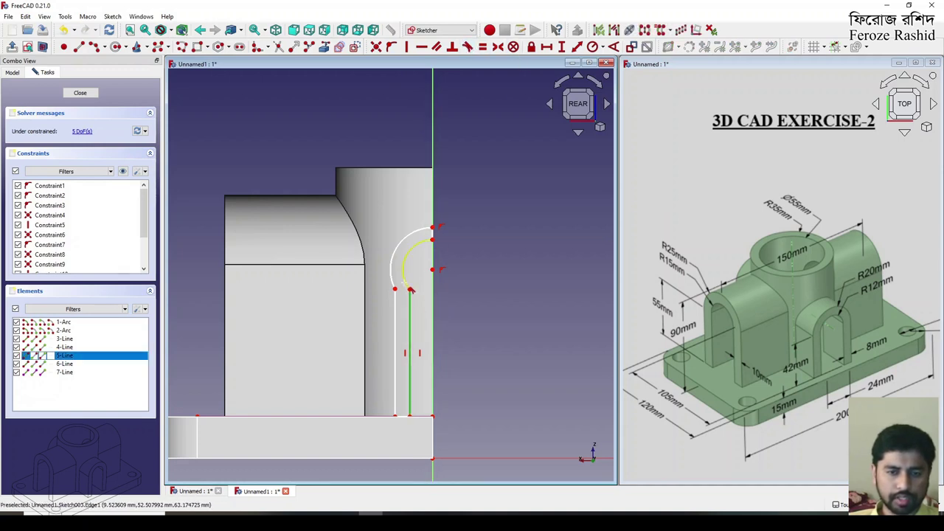
click(412, 291)
key(t)
scroll(403, 297, up, 4)
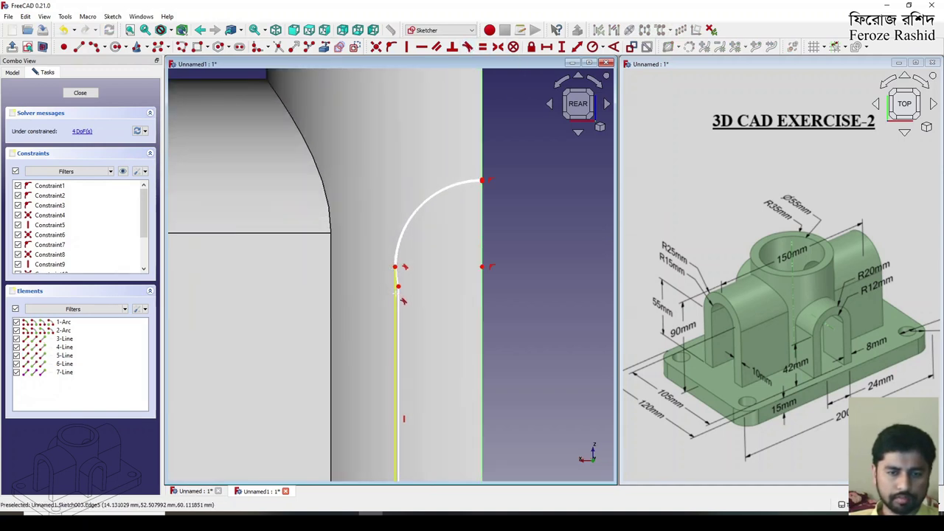
click(399, 289)
click(402, 286)
key(t)
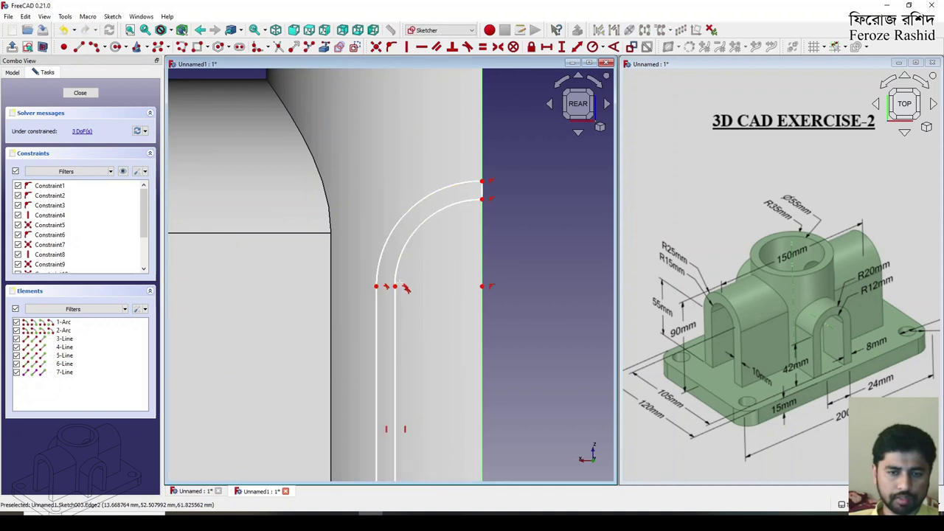
scroll(481, 251, down, 2)
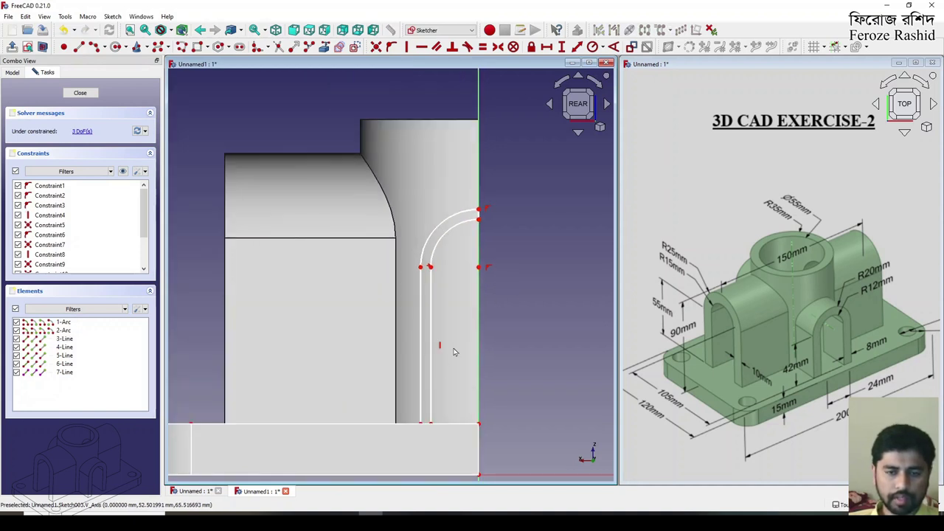
Step: Constrain the inner arc radius to 12 mm and the outer arc radius to 20 mm
click(451, 232)
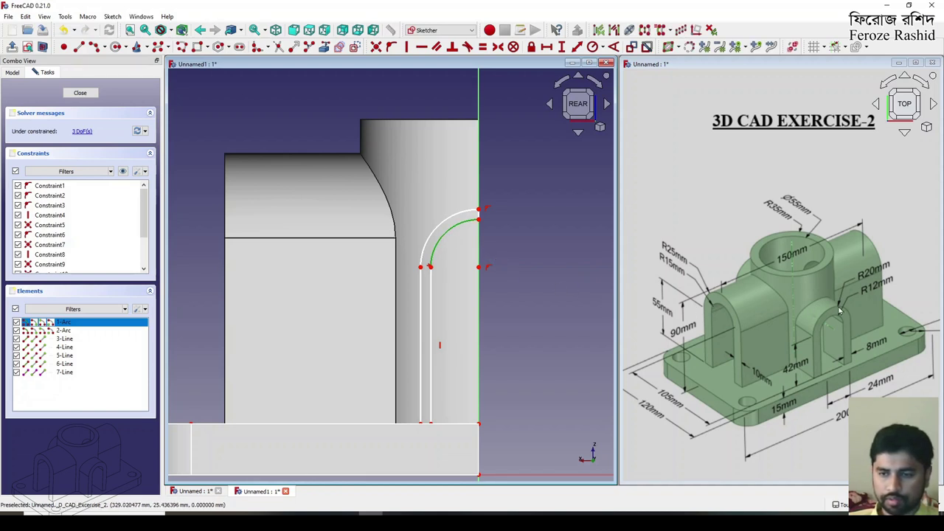
click(593, 46)
text(12mm)
key(Return)
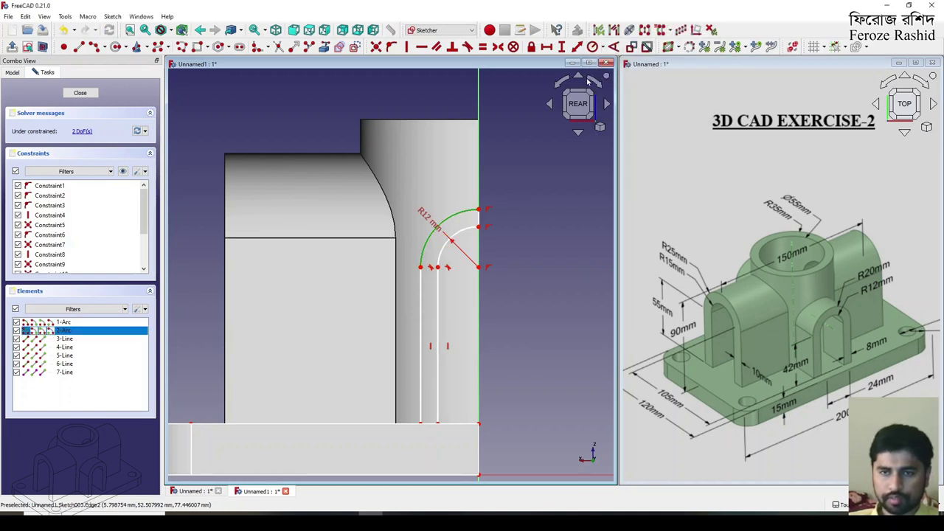
click(593, 48)
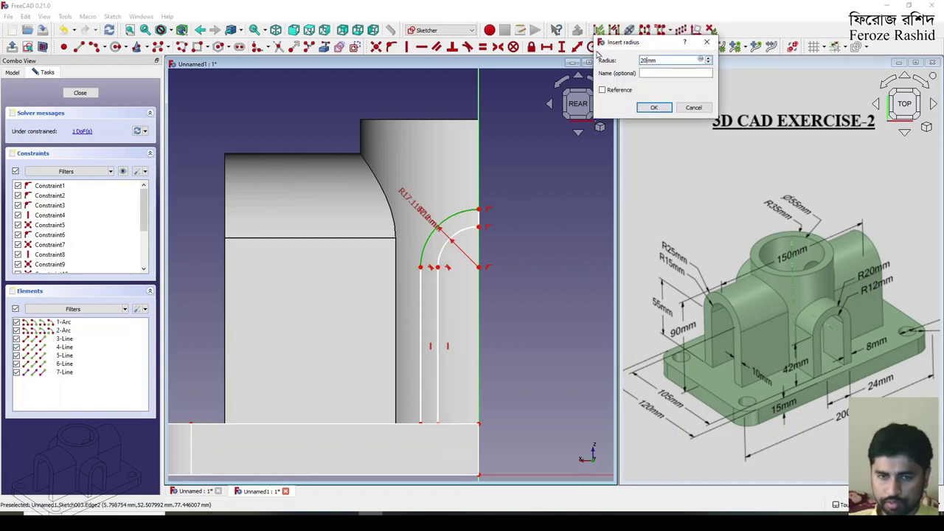
key(Return)
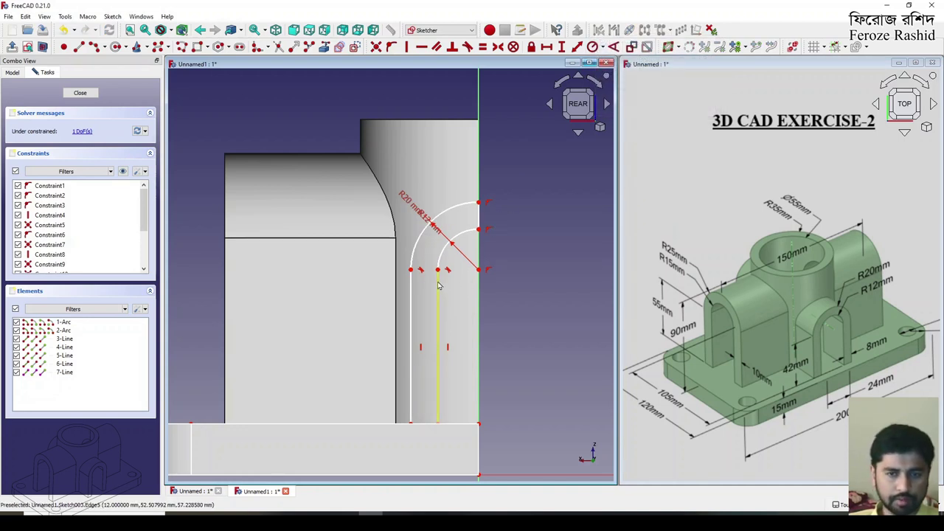
Step: Constrain the outer straight side's vertical length to 42 mm and close the sketch
click(412, 284)
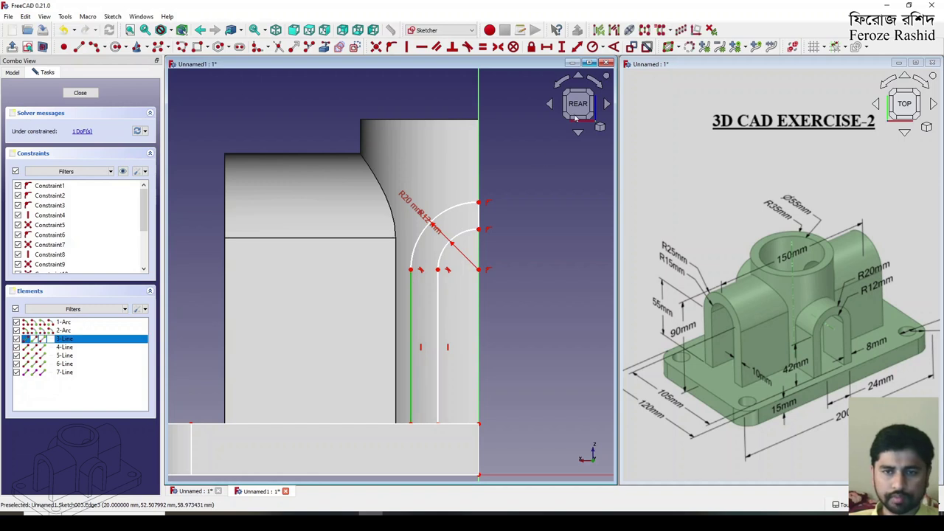
click(563, 47)
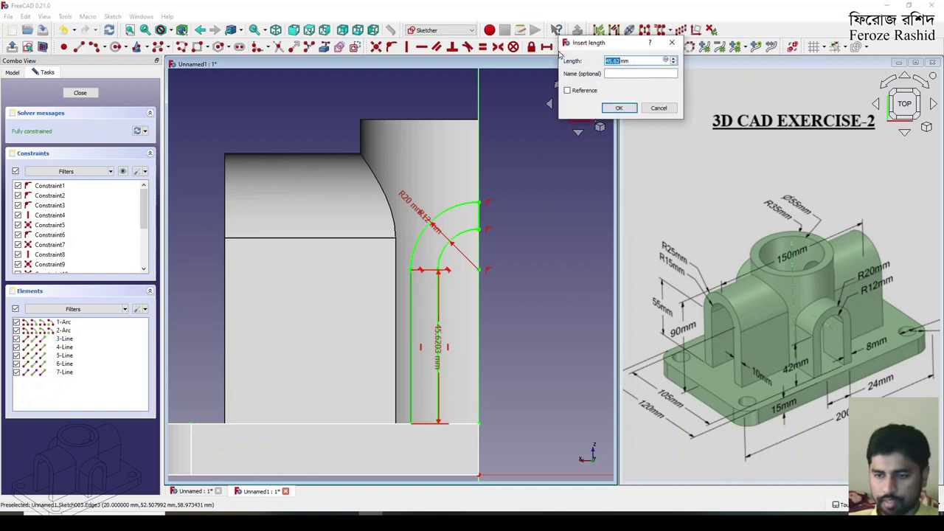
text(42)
key(Return)
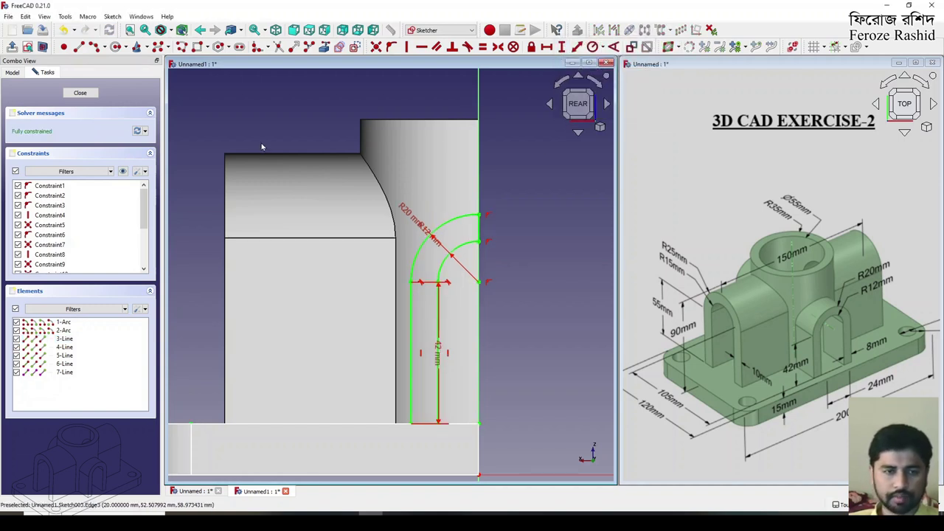
click(80, 93)
Step: Extrude Sketch003 by 50 mm into a new wall
middle_drag(430, 234, 384, 288)
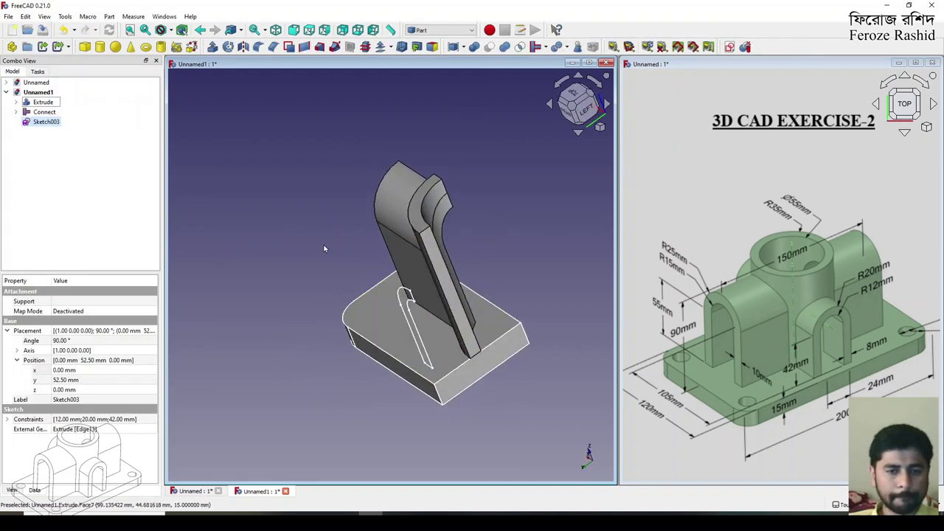
click(212, 46)
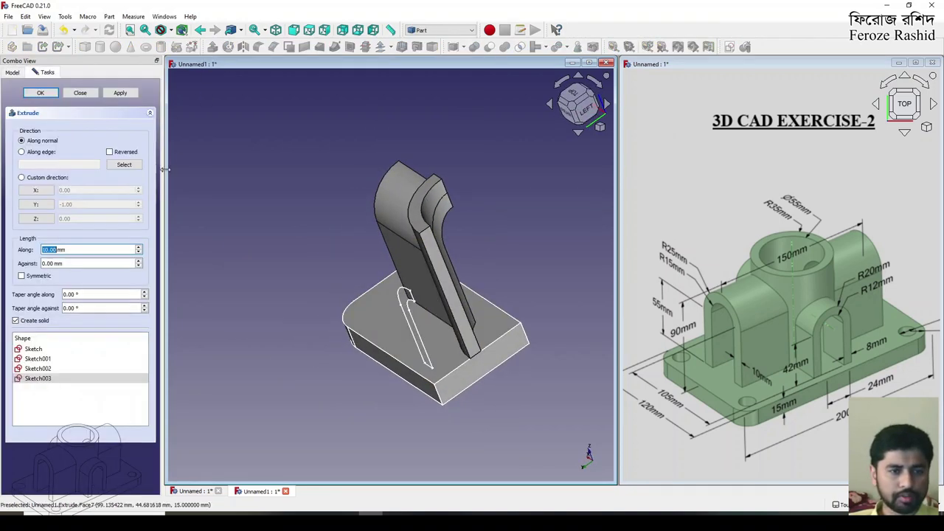
text(5)
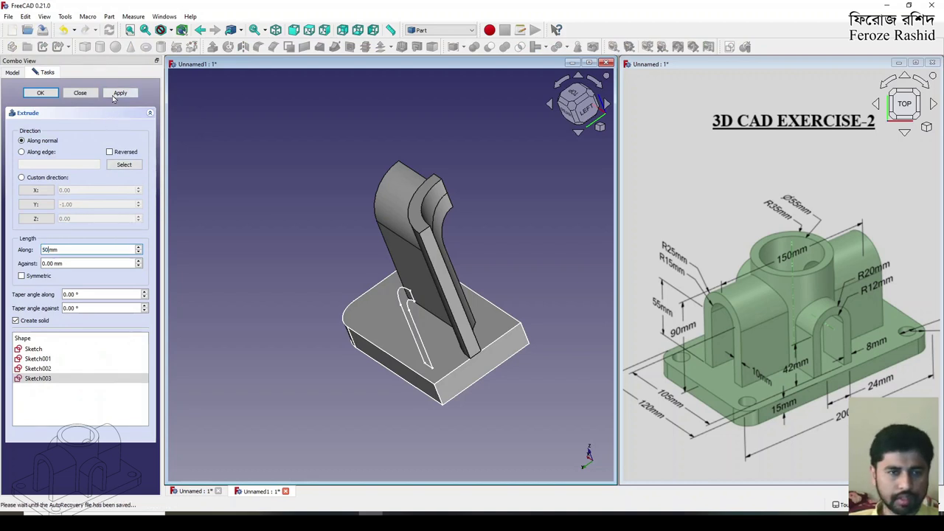
click(119, 93)
click(79, 93)
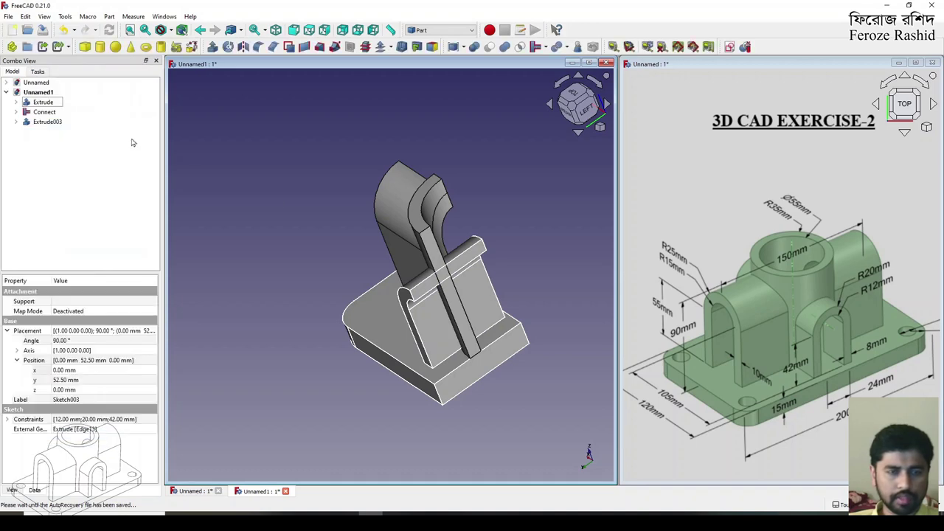
Step: Connect the existing bracket body and Extrude003 into the single Connect001 solid
middle_drag(384, 281, 402, 255)
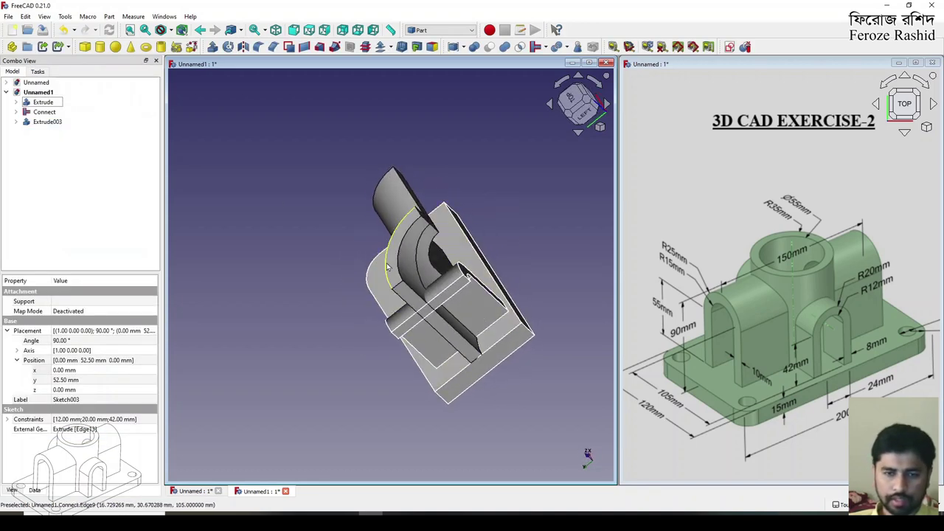
click(402, 247)
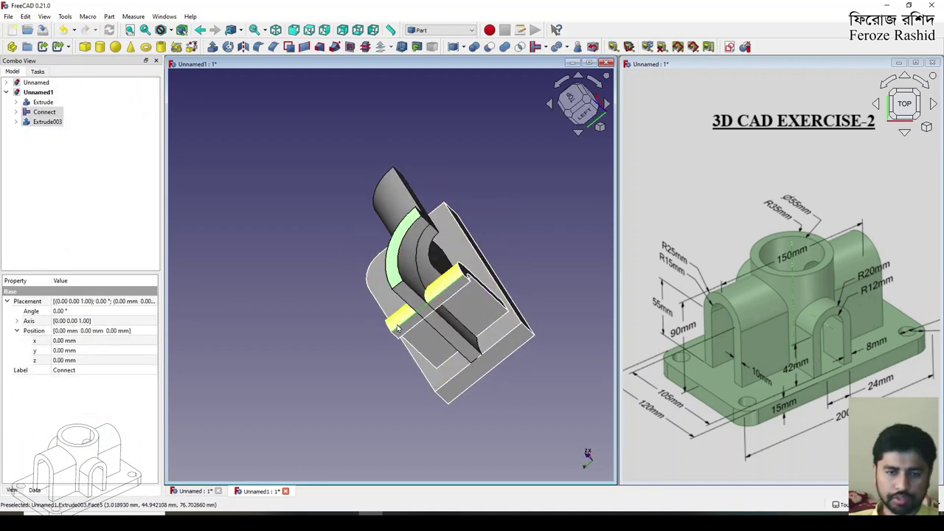
ctrl+click(397, 276)
click(397, 276)
ctrl+click(442, 284)
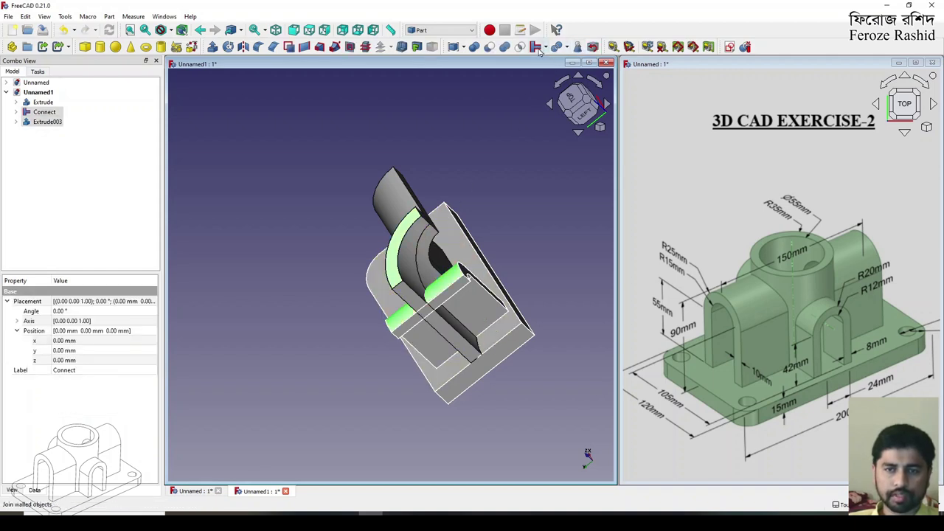
click(537, 47)
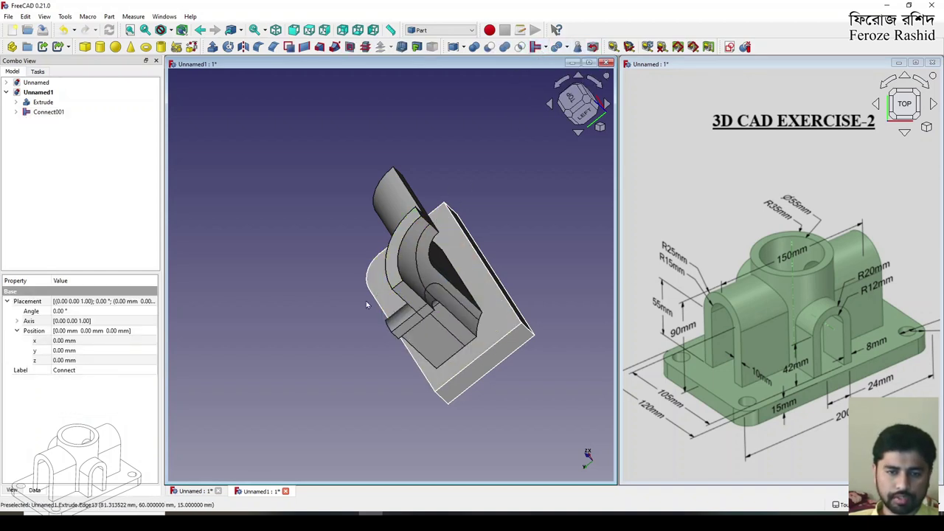
middle_drag(369, 308, 509, 185)
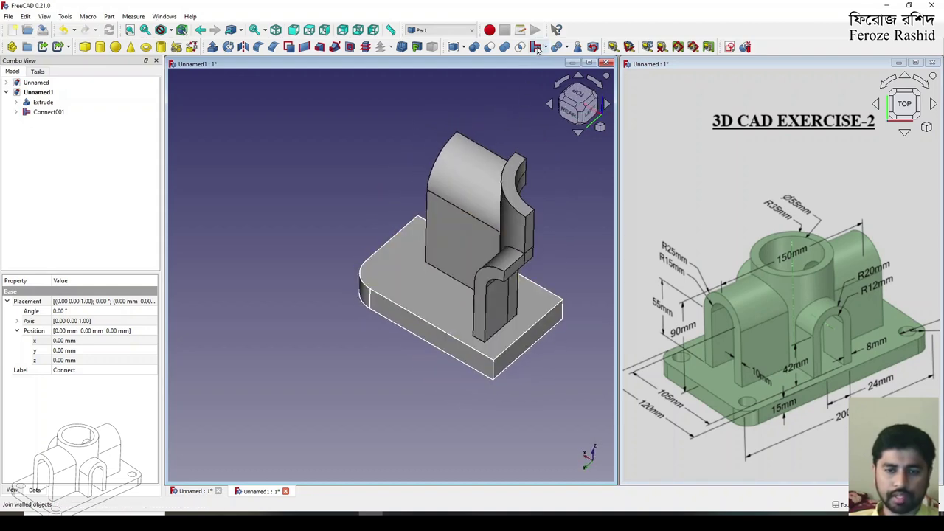
middle_drag(292, 368, 383, 267)
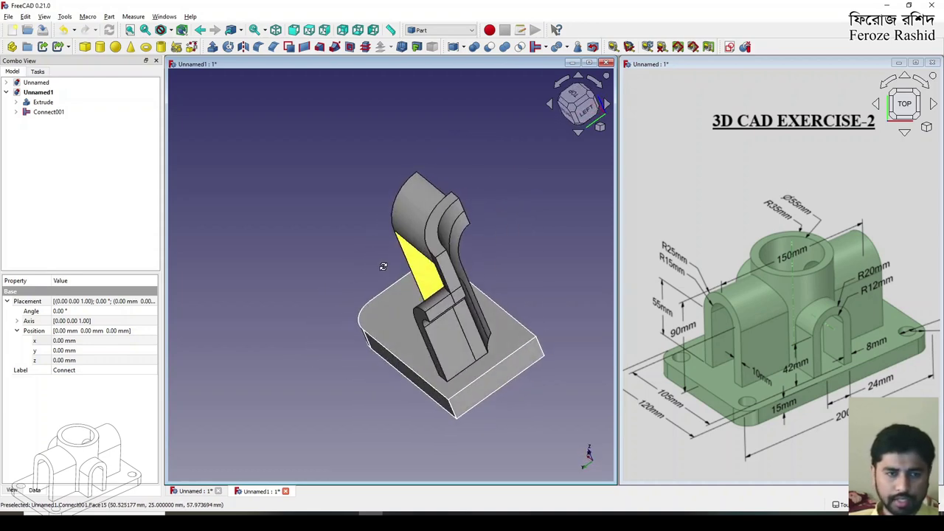
click(42, 103)
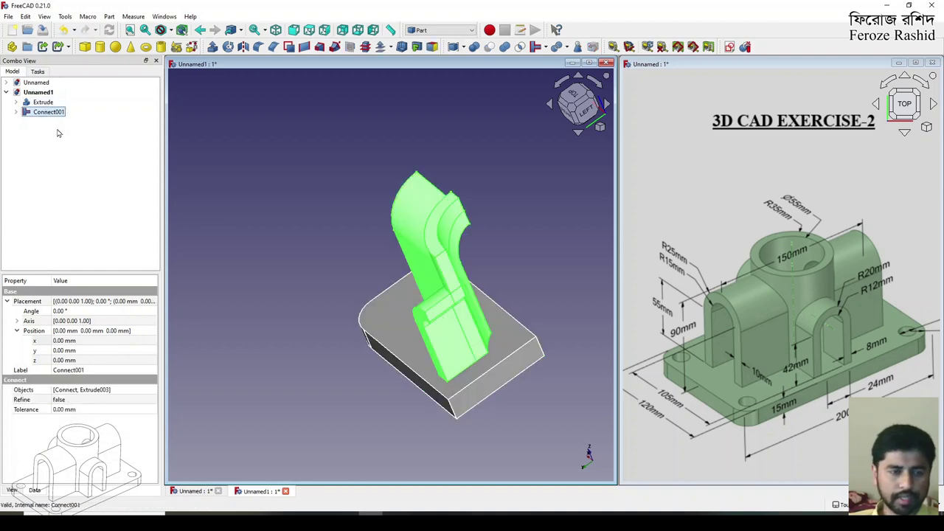
middle_drag(279, 252, 374, 197)
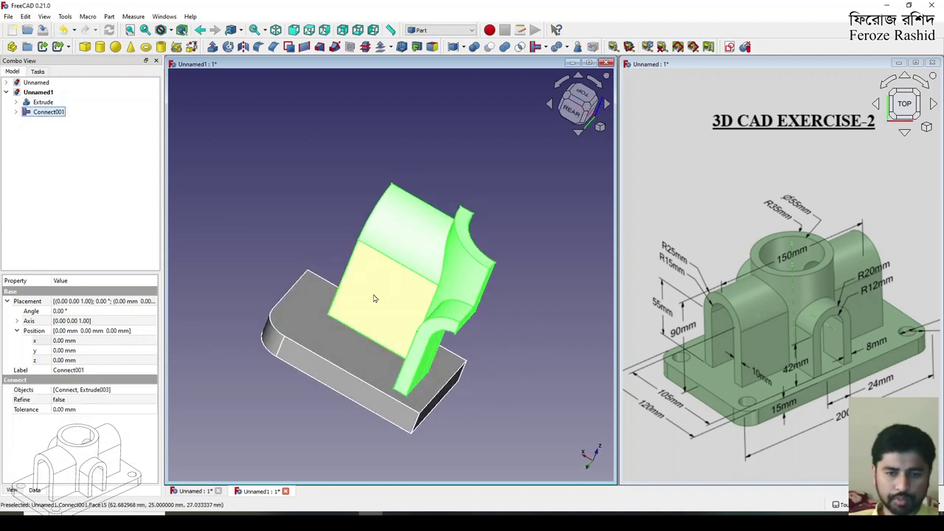
click(323, 207)
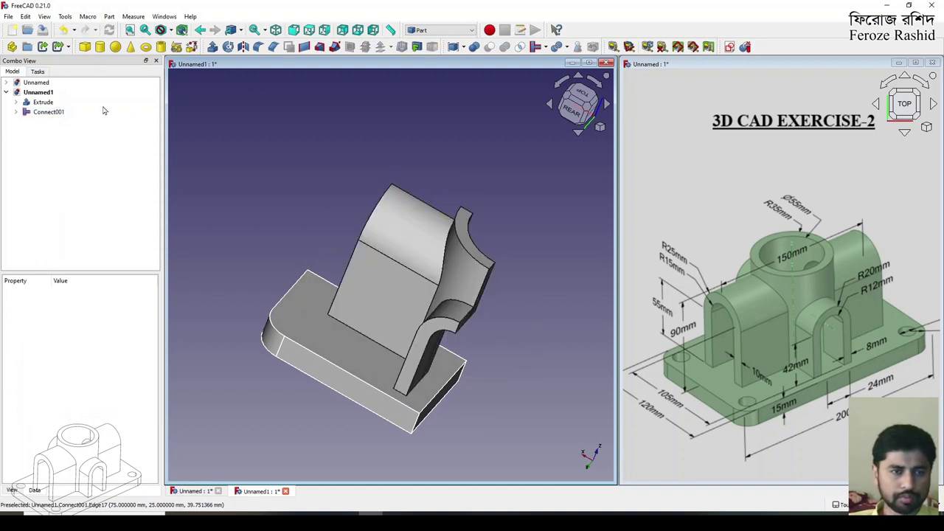
click(54, 113)
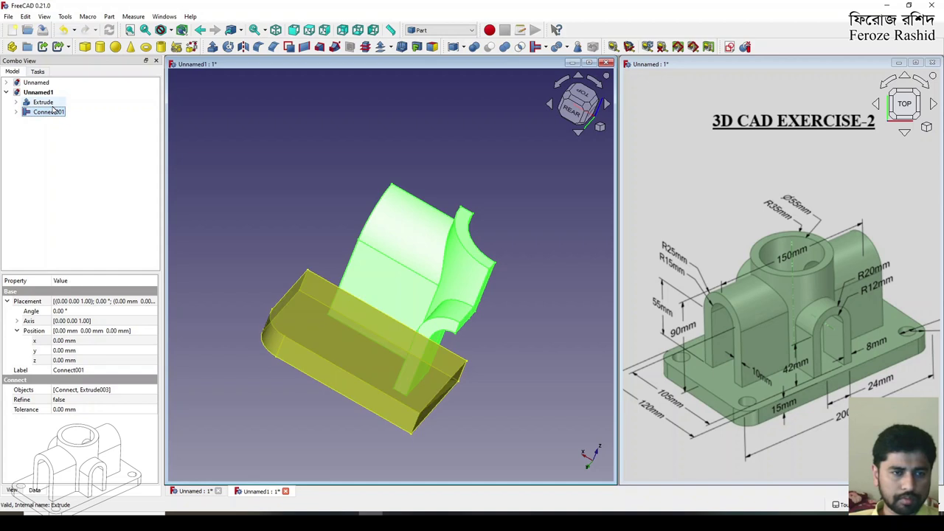
click(51, 106)
Step: Rename the base extrusion to BasePad and its sketch to sksBasePad
key(F2)
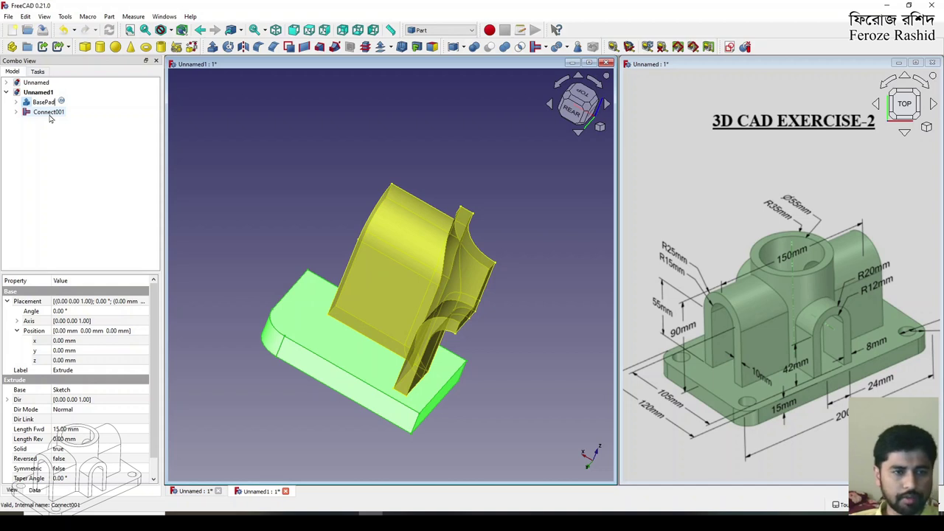
key(Return)
click(16, 102)
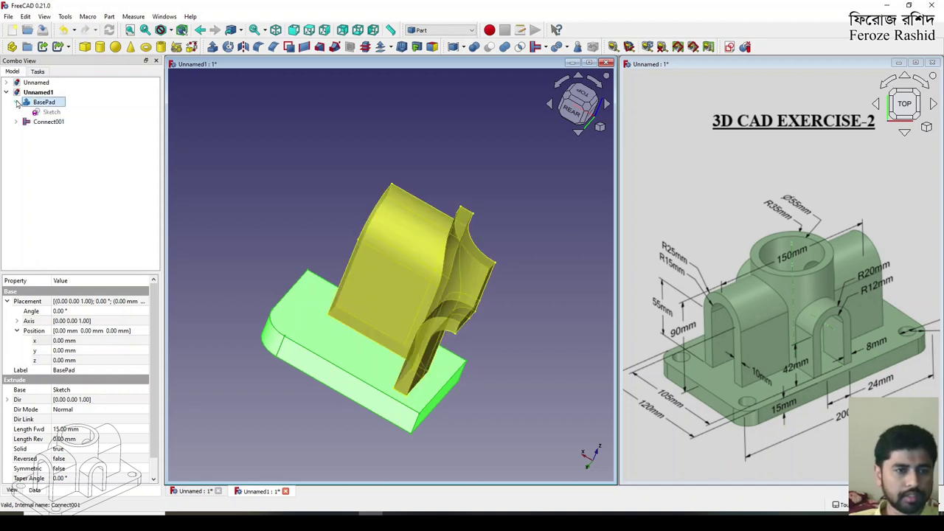
click(51, 112)
key(F2)
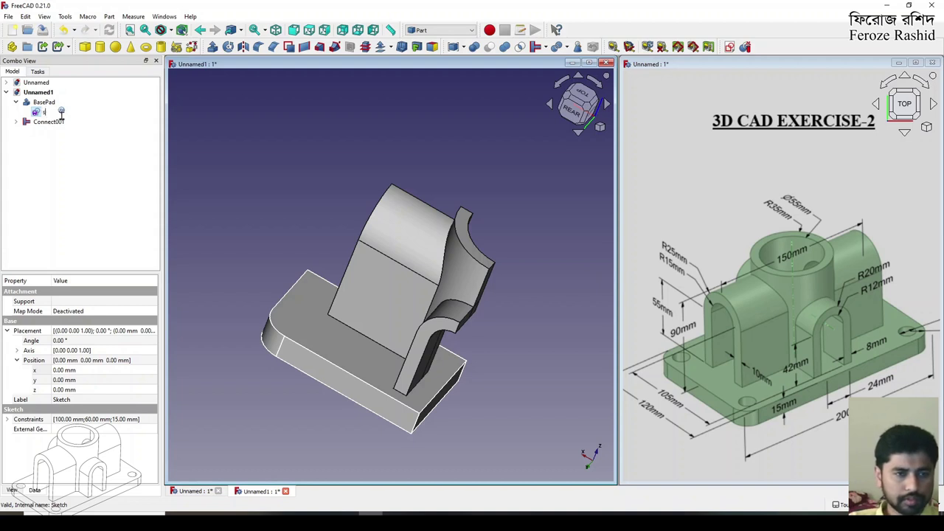
text(sksBasepad)
key(Return)
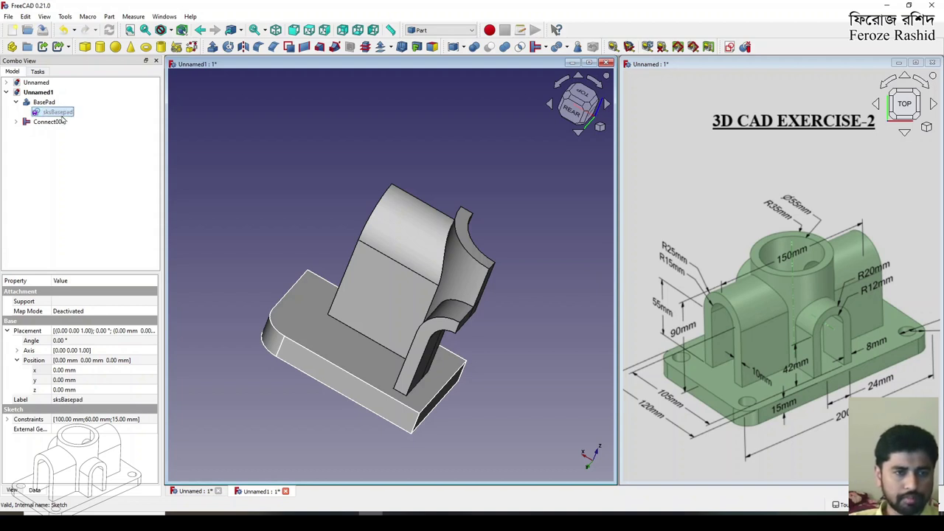
key(F2)
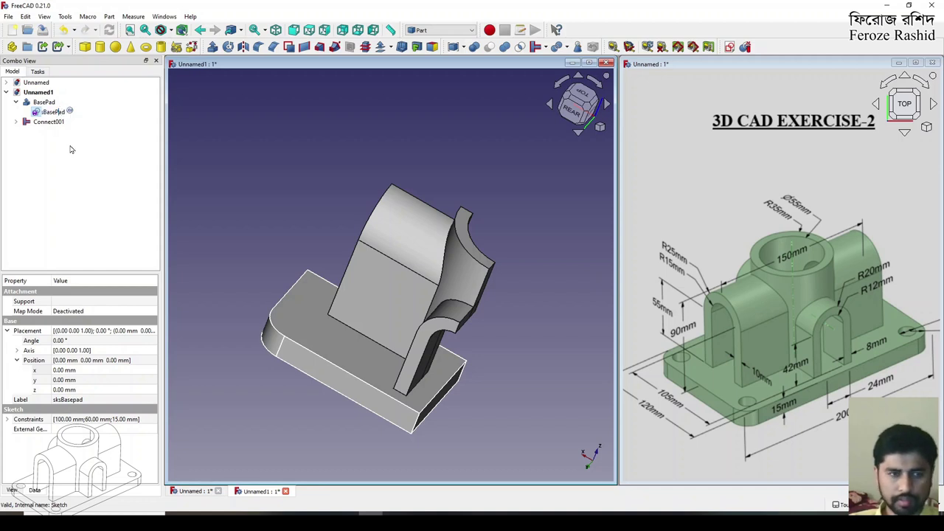
key(Return)
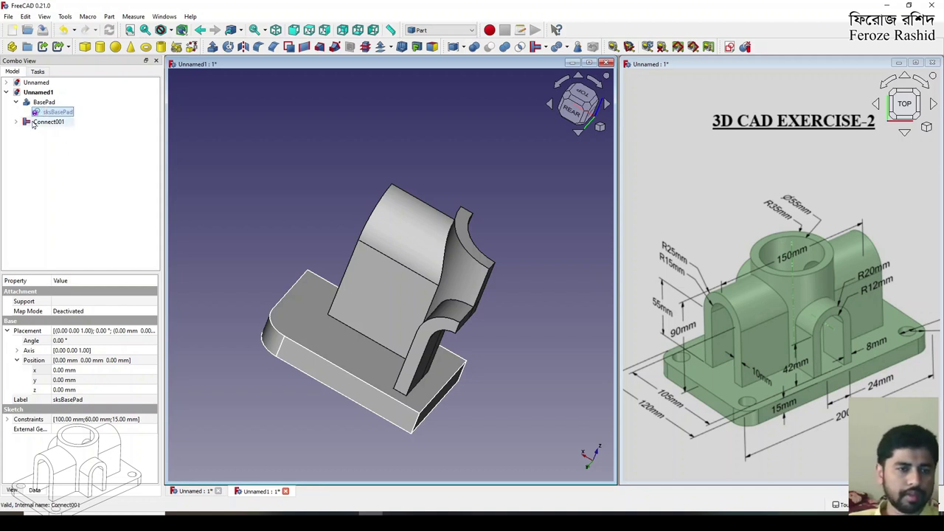
click(16, 101)
click(43, 102)
Step: Fuse BasePad and Connect001 into one Fusion solid with Union
ctrl+click(48, 112)
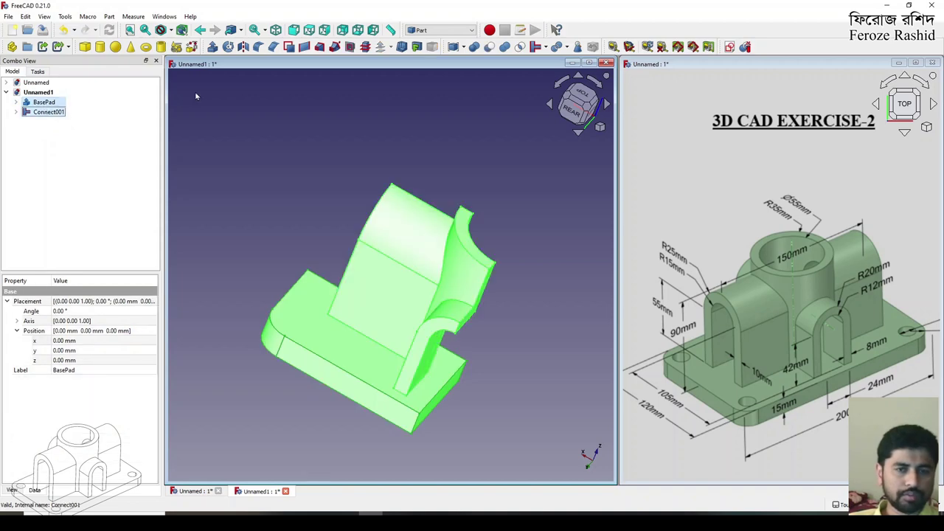
click(504, 46)
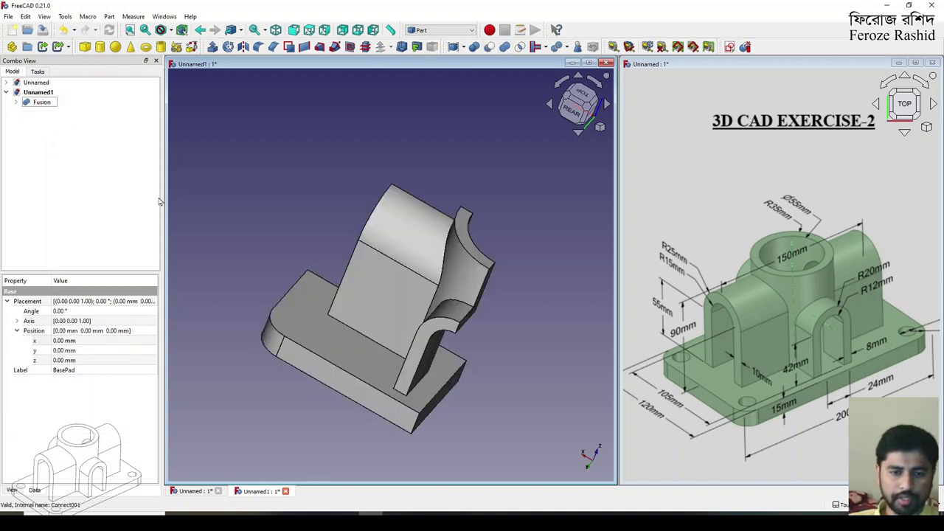
middle_drag(251, 266, 155, 190)
Step: Set the Fusion's Refine property to true to remove internal edges
click(41, 102)
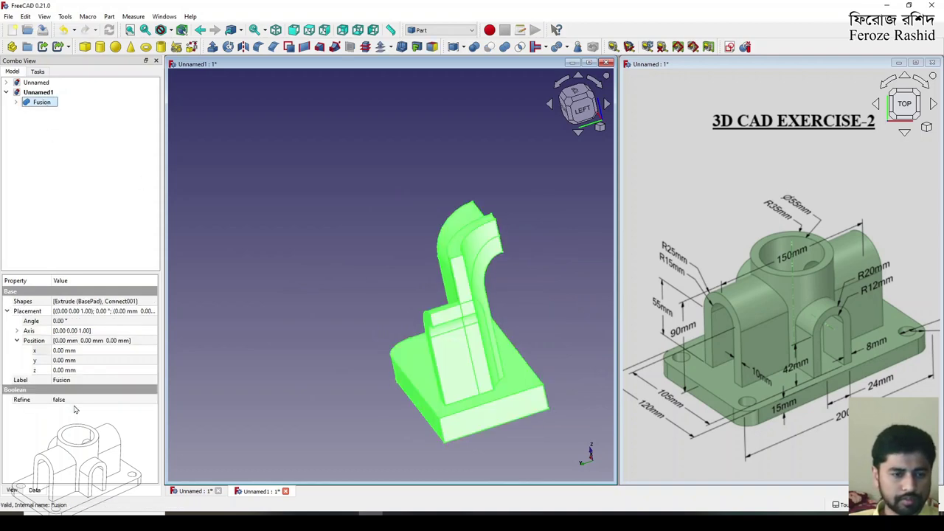
click(74, 399)
click(74, 399)
click(74, 414)
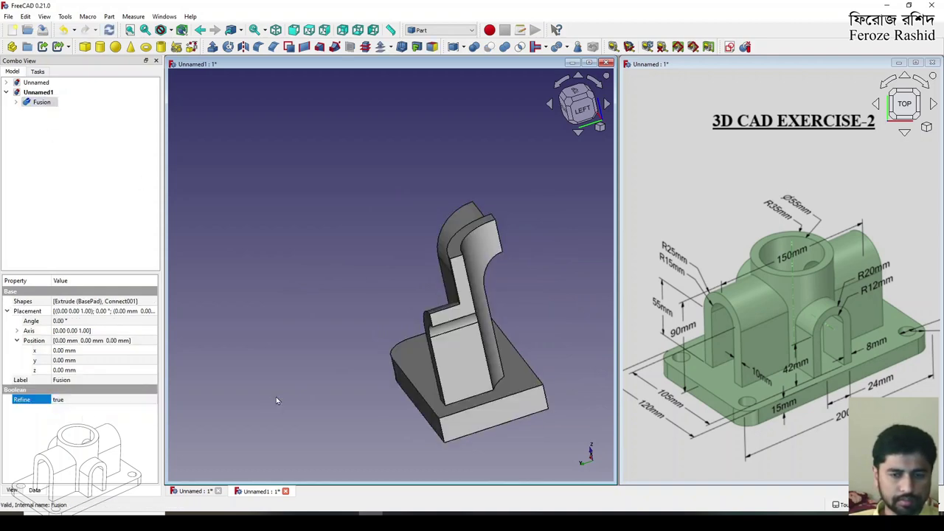
click(276, 401)
middle_drag(276, 401, 561, 384)
click(41, 103)
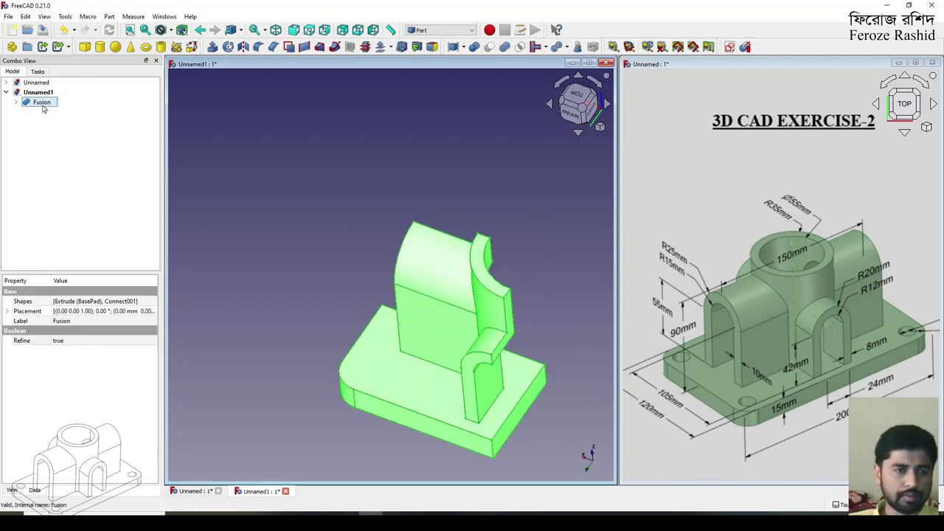
click(243, 47)
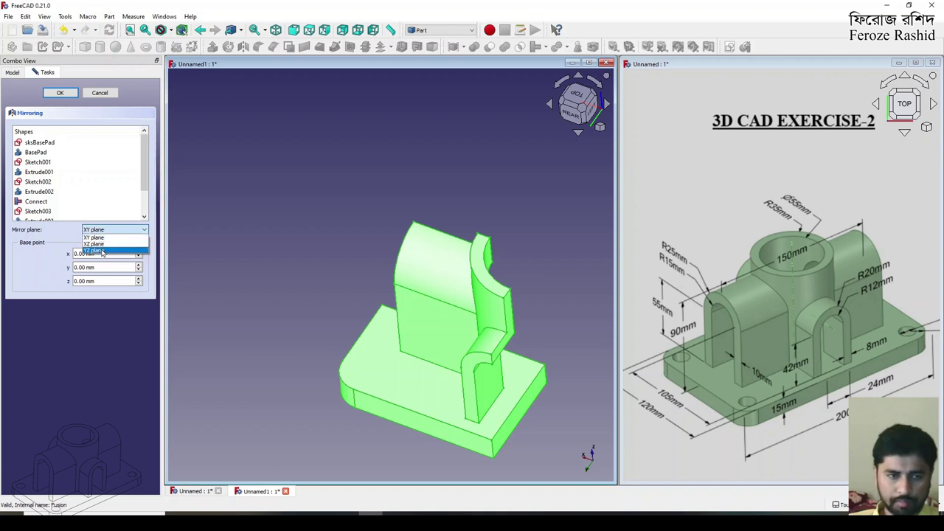
Step: Mirror Fusion across the YZ plane to create Fusion (Mirror #1)
click(102, 251)
click(60, 93)
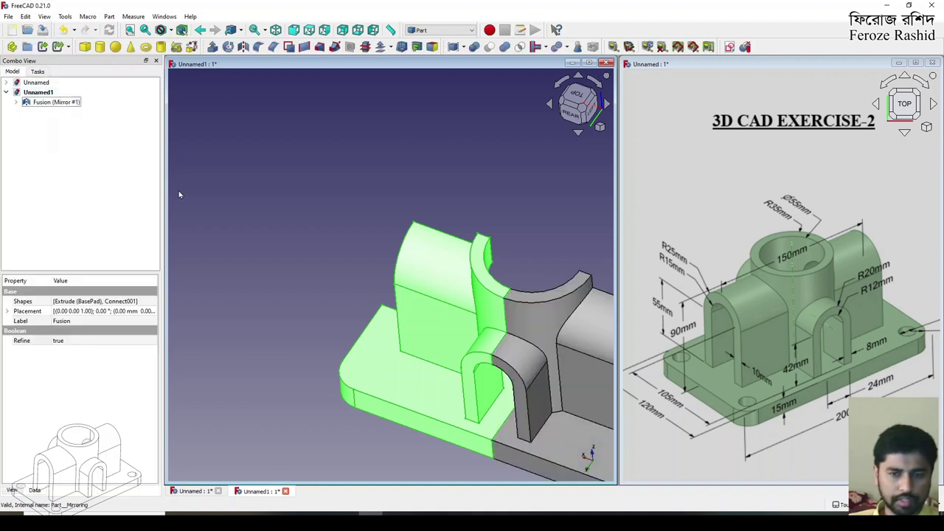
scroll(178, 194, down, 2)
middle_drag(243, 324, 295, 354)
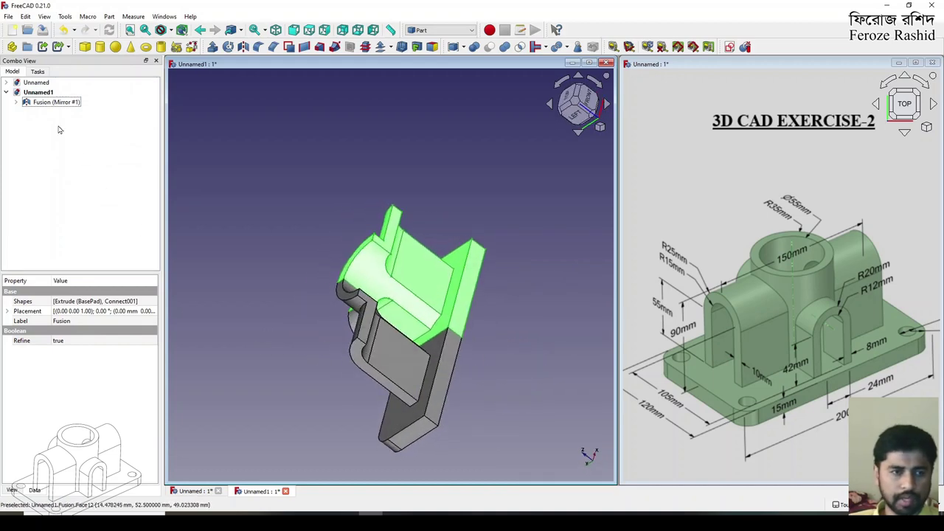
click(17, 102)
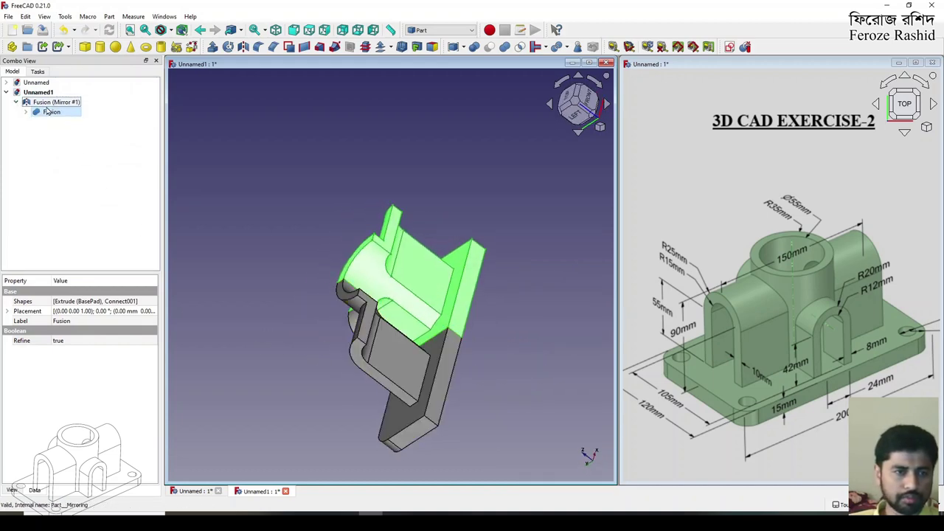
click(53, 102)
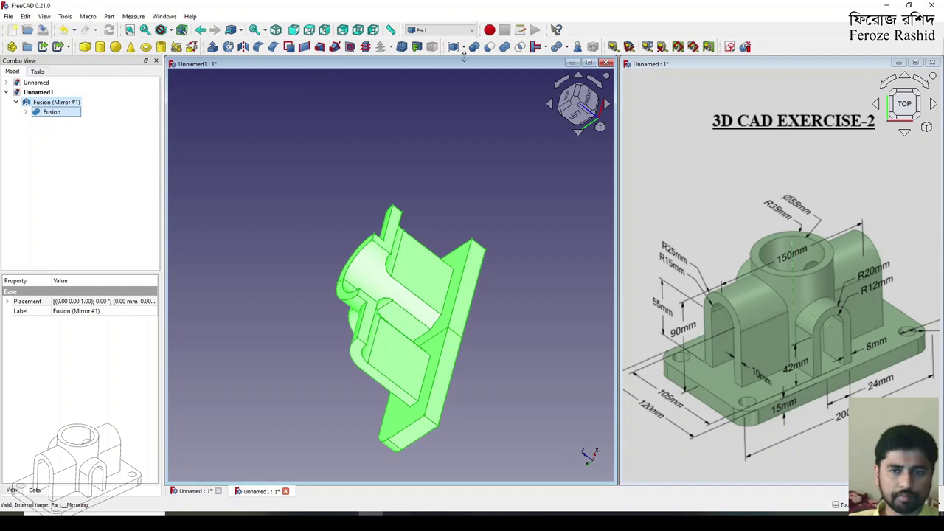
Step: Union both halves into Fusion001 and mirror it across the XZ plane as Mirror #2
click(505, 47)
middle_drag(319, 194, 413, 244)
click(46, 101)
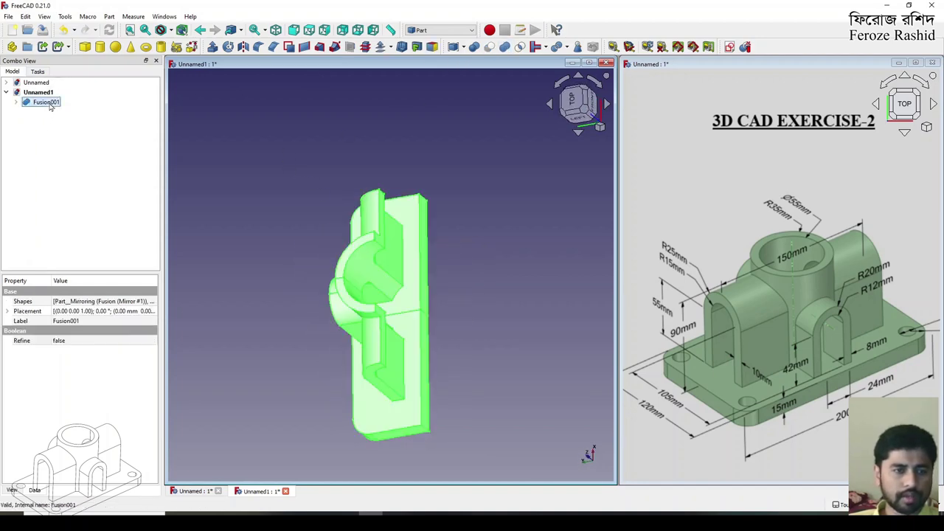
click(243, 46)
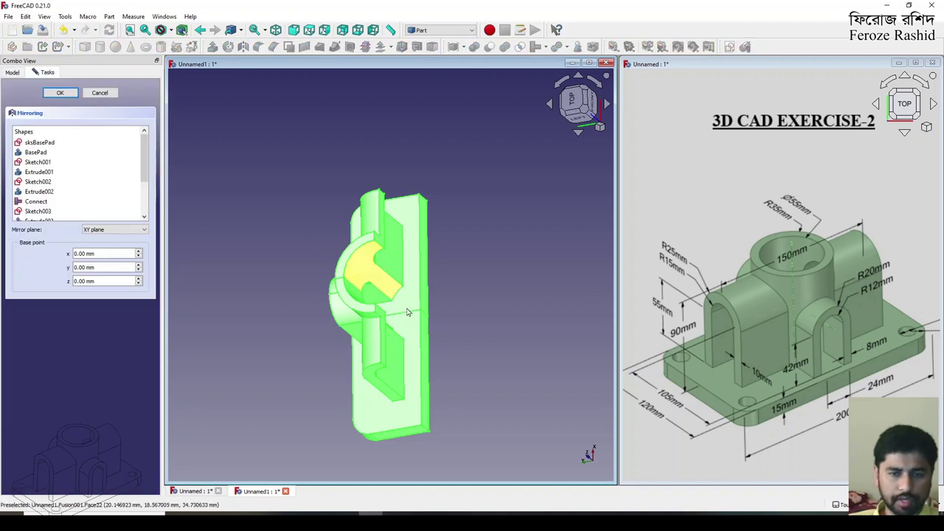
middle_drag(376, 332, 331, 319)
click(114, 230)
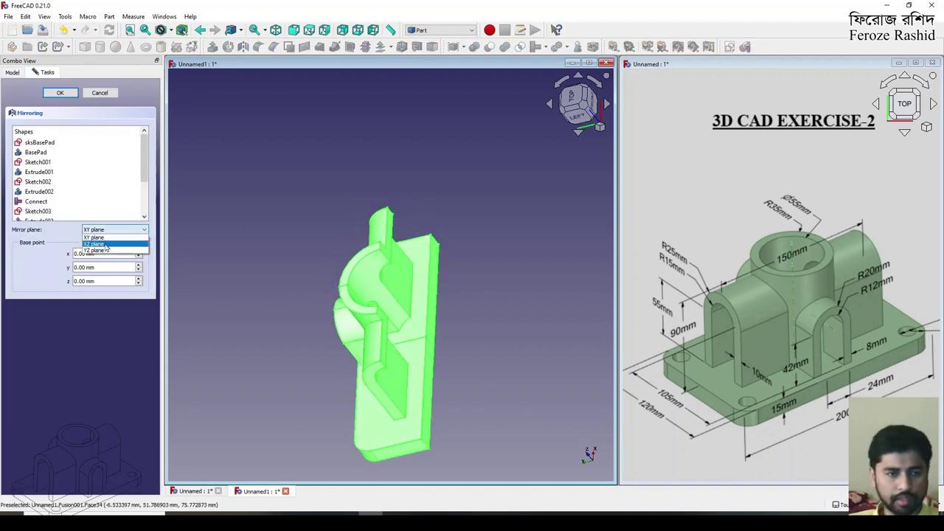
click(104, 248)
click(60, 92)
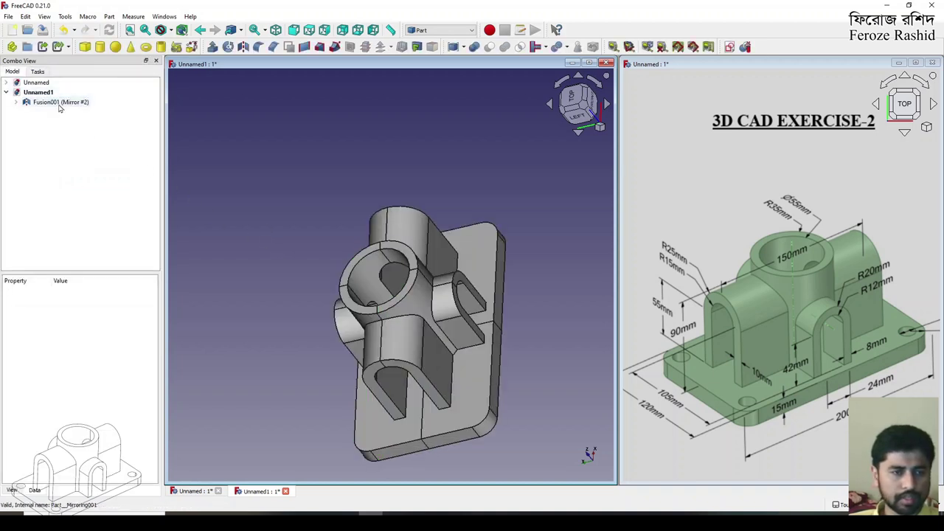
Step: Union Fusion001 with Fusion001 (Mirror #2) into Fusion002
click(29, 105)
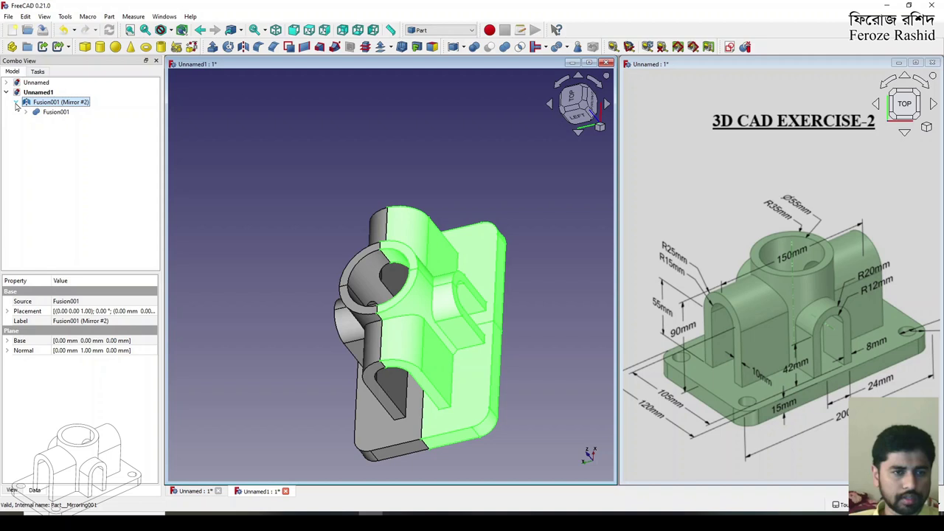
click(54, 112)
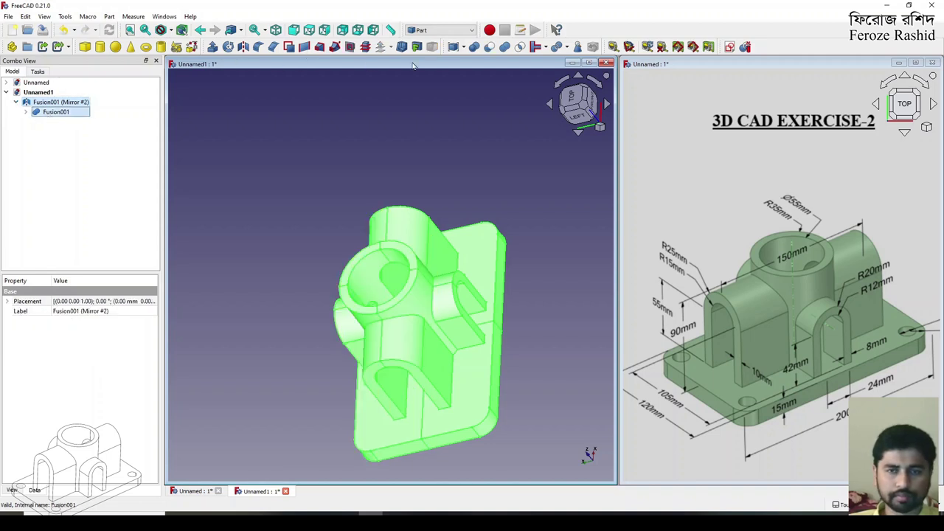
click(505, 47)
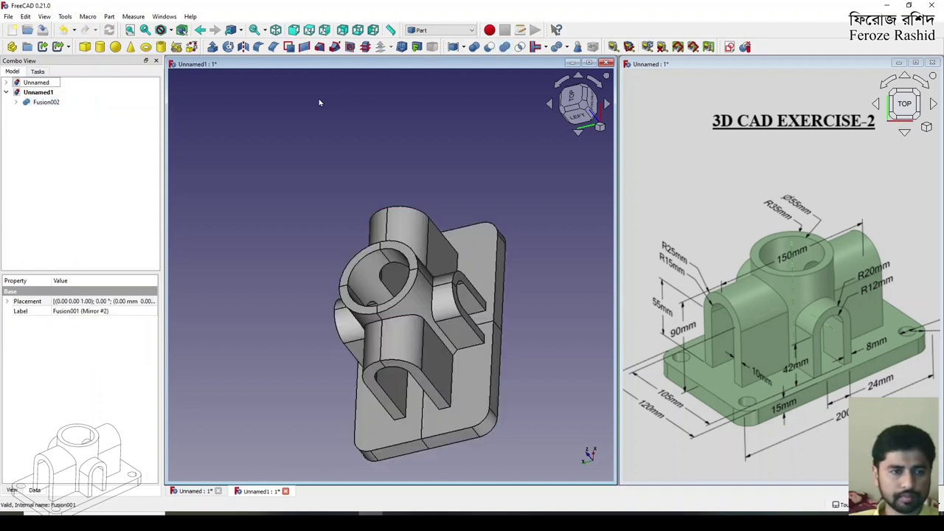
Step: Set Fusion002's Refine property to true and inspect it from a rear oblique view
click(46, 102)
click(79, 340)
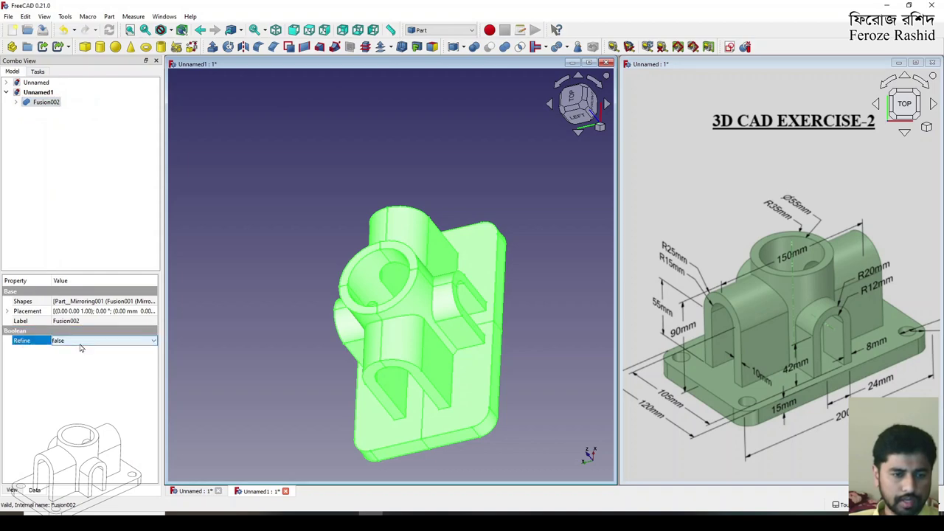
click(81, 341)
click(84, 358)
click(313, 354)
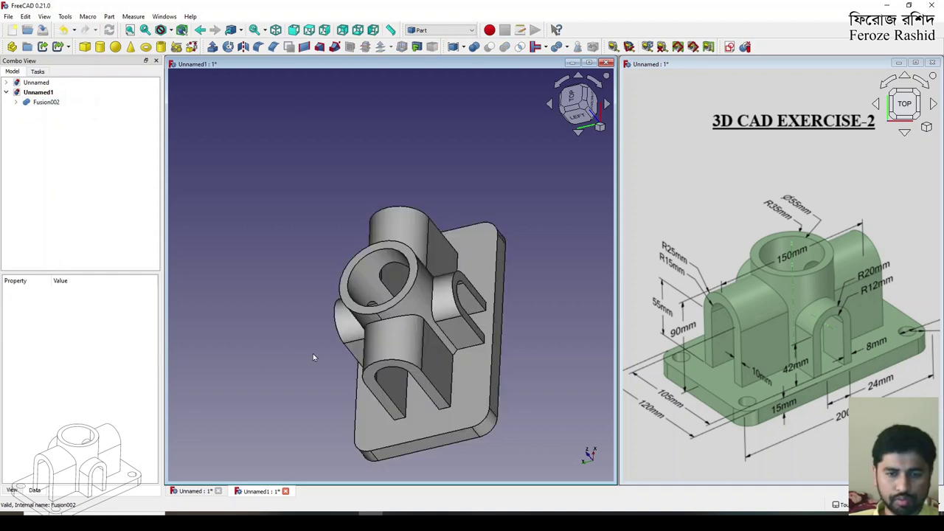
middle_drag(313, 354, 257, 364)
scroll(425, 279, down, 3)
scroll(258, 365, up, 3)
middle_drag(262, 332, 374, 348)
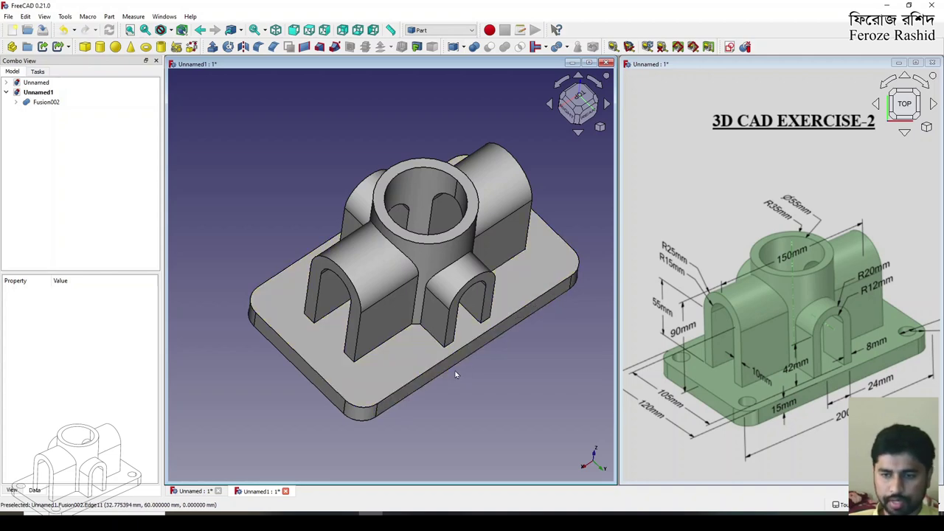
Step: Expand Fusion002 through its nested fusions down to BasePad
click(16, 102)
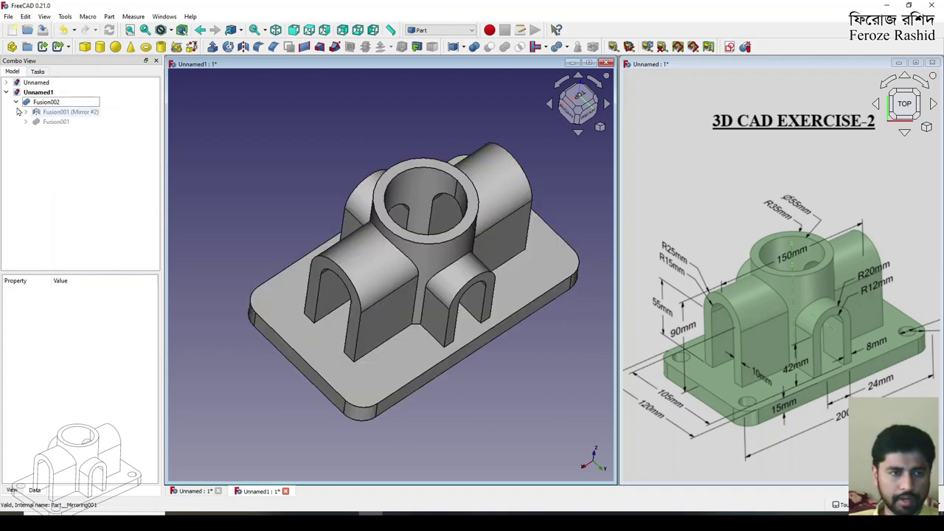
click(25, 122)
click(25, 111)
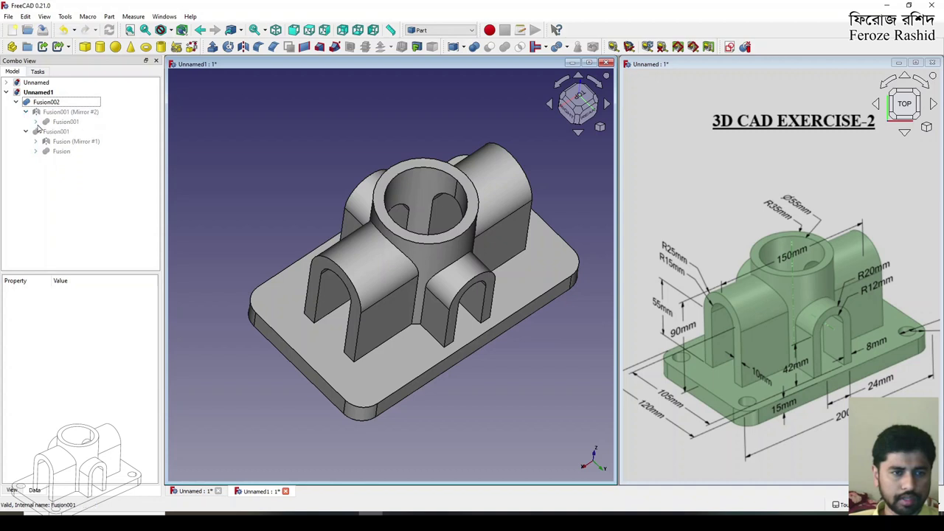
click(36, 122)
click(46, 141)
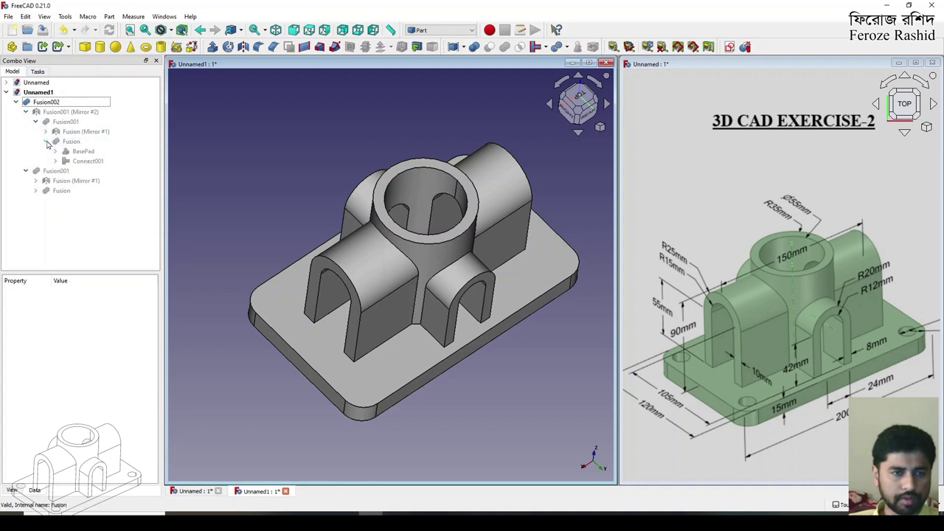
click(83, 151)
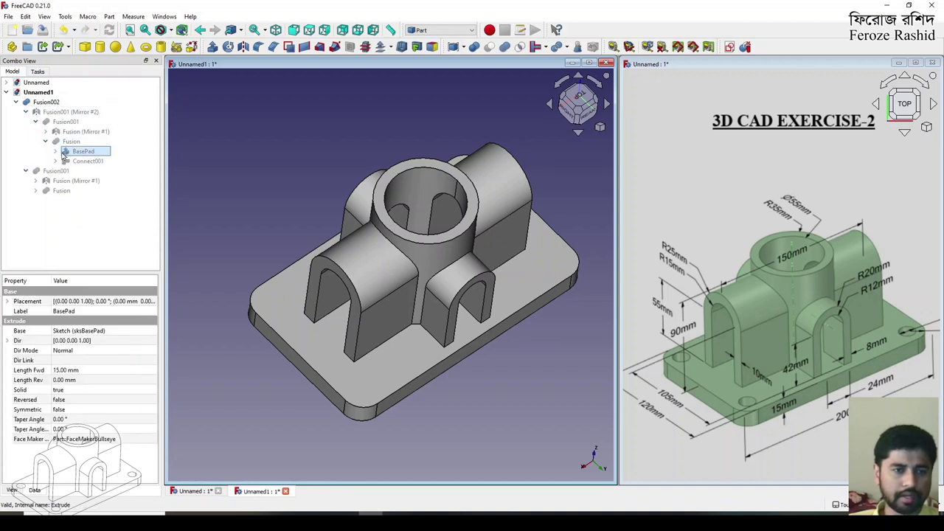
Step: Open sksBasePad in Sketcher from under BasePad
click(55, 151)
click(93, 161)
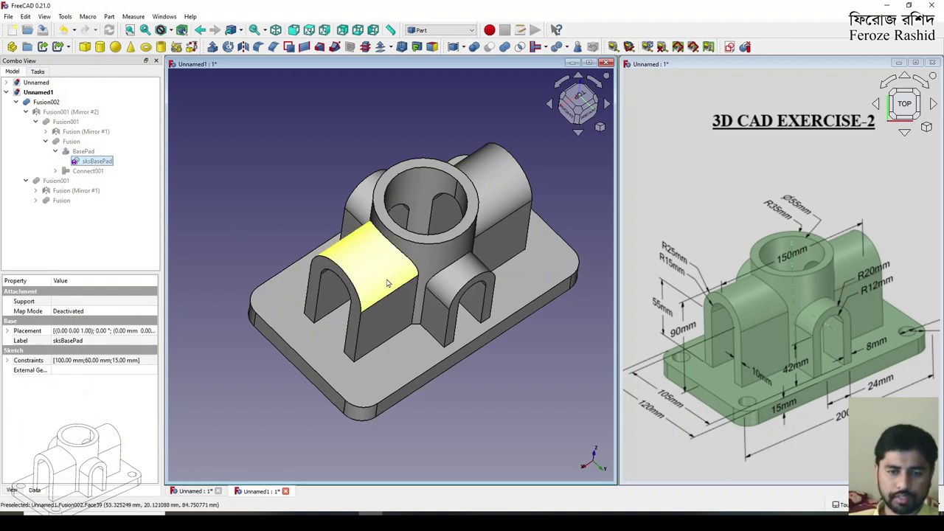
middle_drag(391, 283, 405, 308)
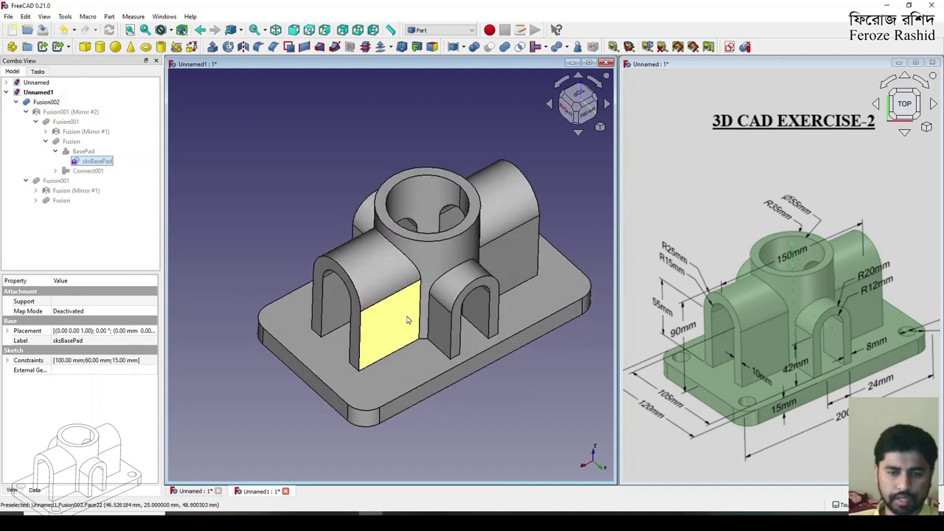
click(402, 374)
click(495, 416)
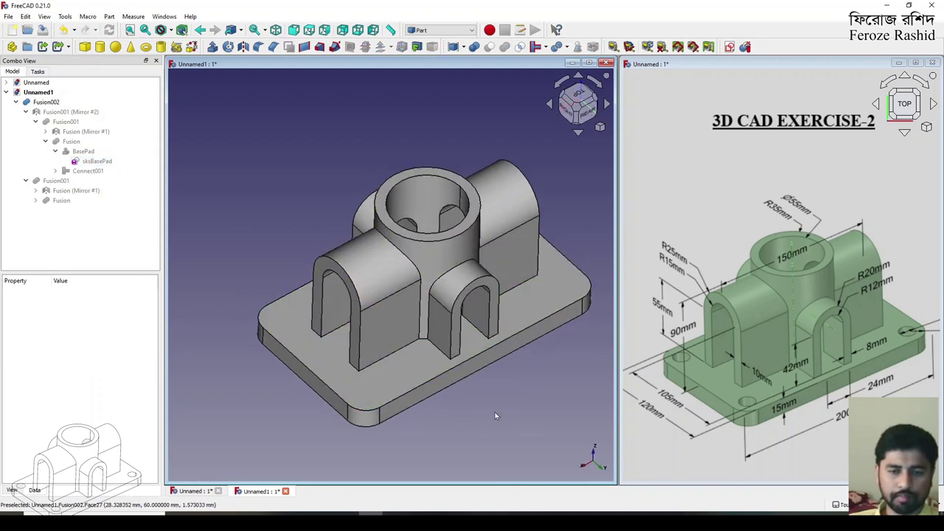
double_click(104, 164)
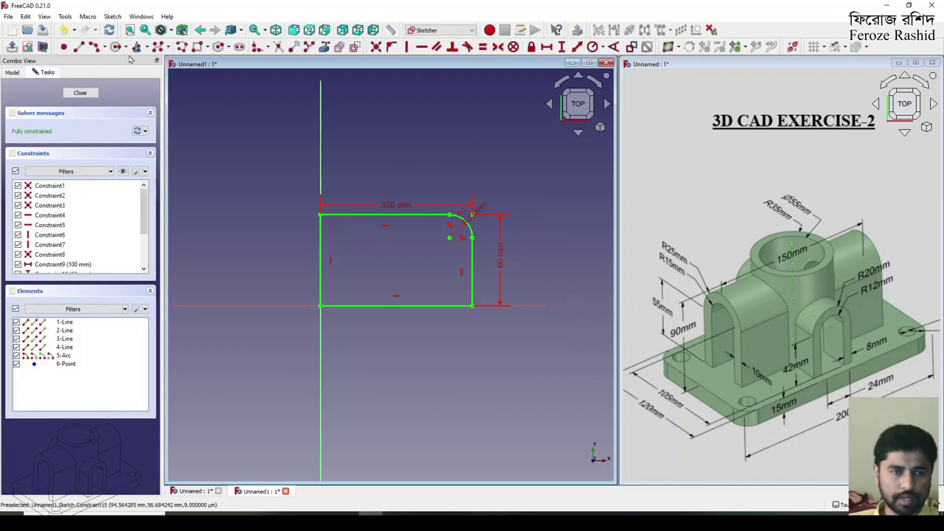
Step: Draw a hole circle centred on the rounded corner's arc centre
click(450, 237)
click(458, 251)
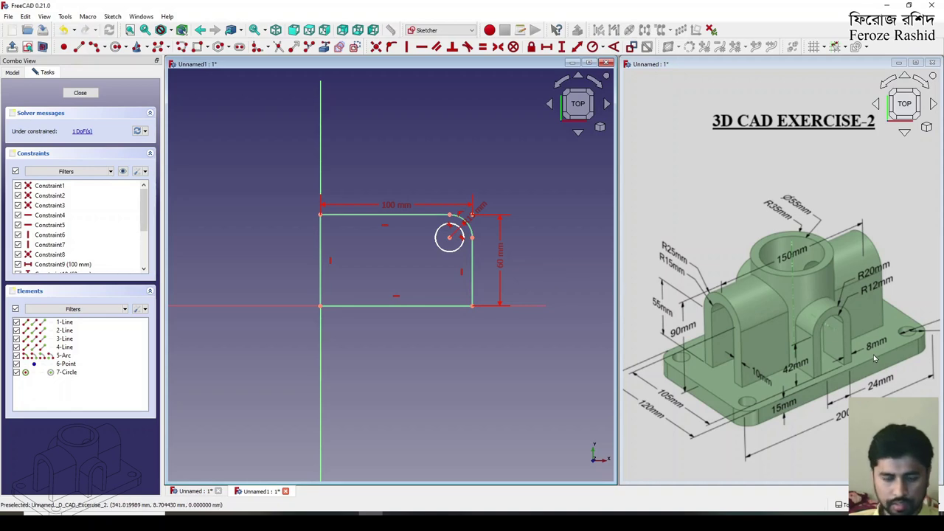
scroll(875, 358, down, 2)
scroll(834, 349, up, 2)
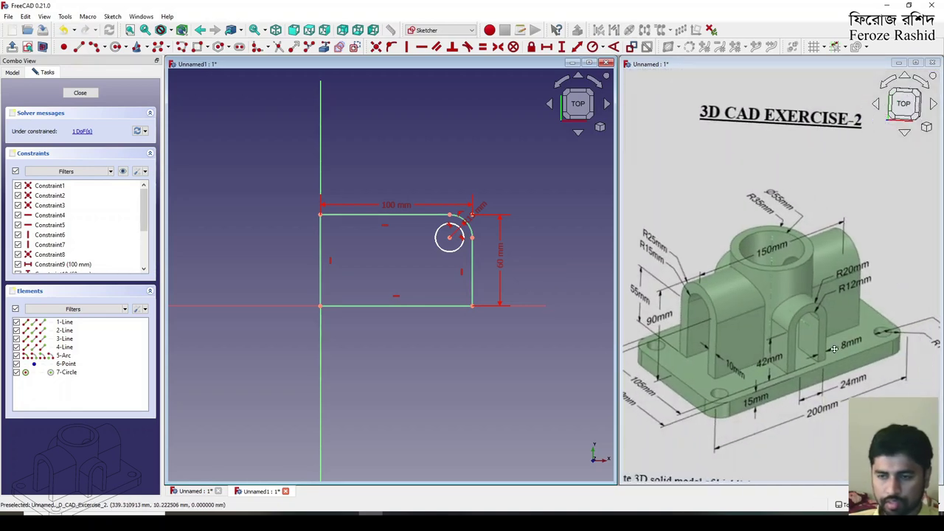
middle_drag(833, 349, 797, 354)
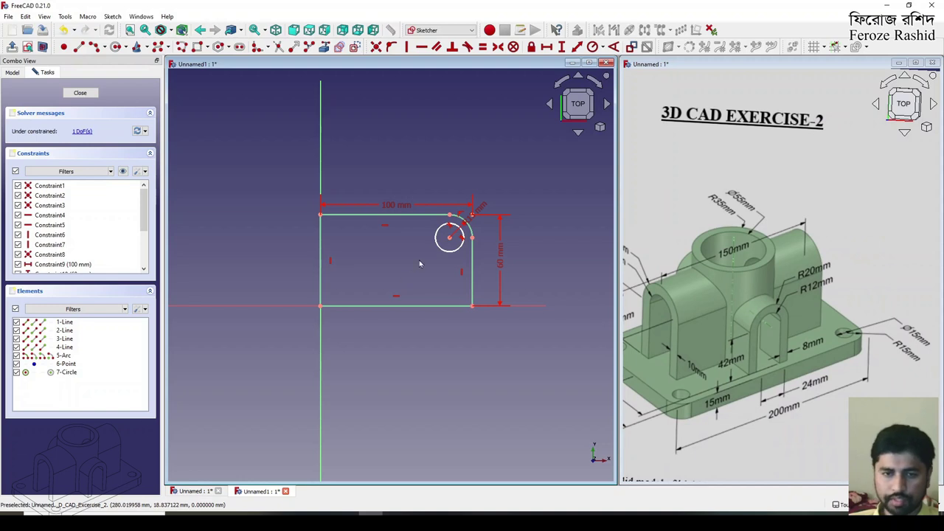
Step: Constrain the circle's diameter to 15 mm, recompute, and close the sketch
click(442, 226)
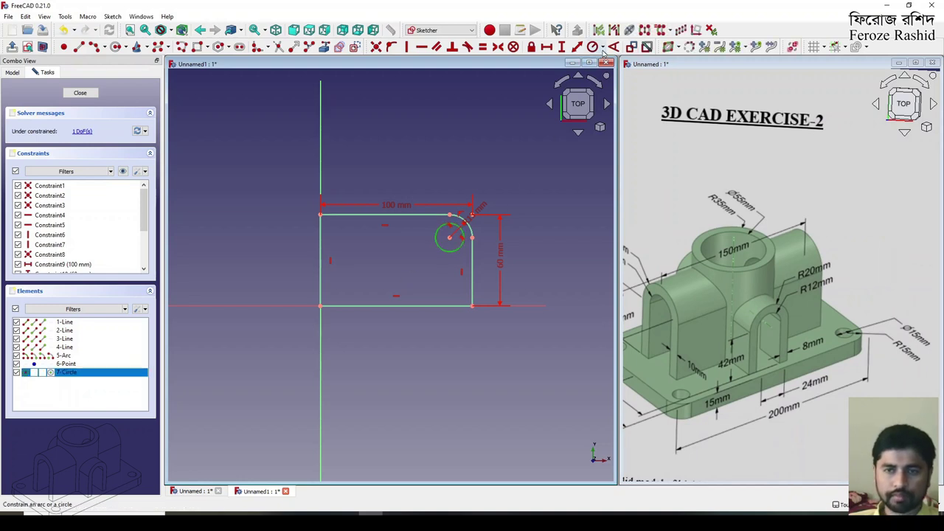
click(604, 48)
click(623, 74)
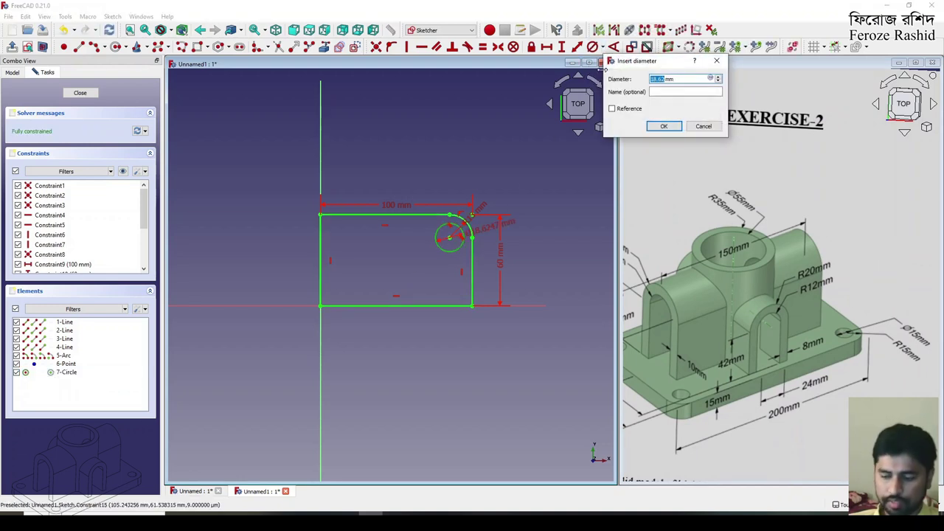
text(1)
key(Escape)
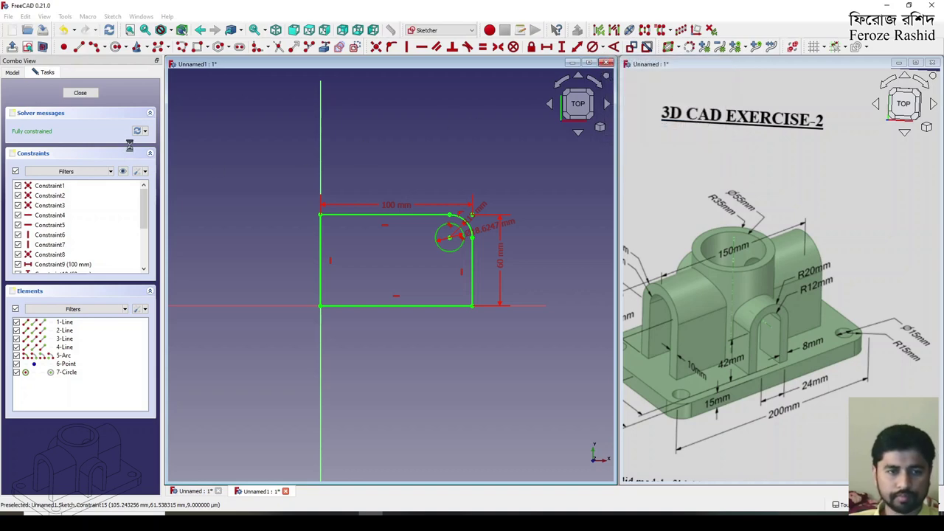
click(137, 131)
click(83, 94)
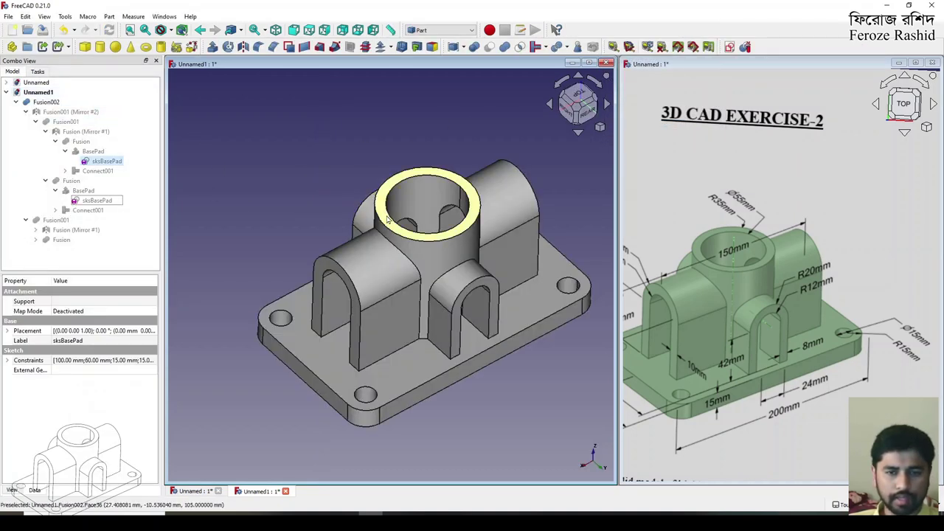
scroll(428, 193, down, 2)
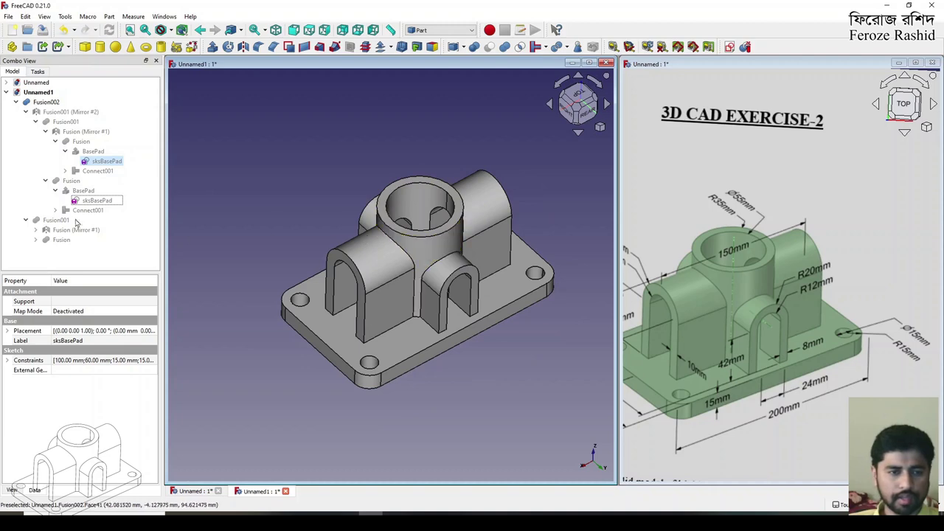
click(17, 104)
click(261, 235)
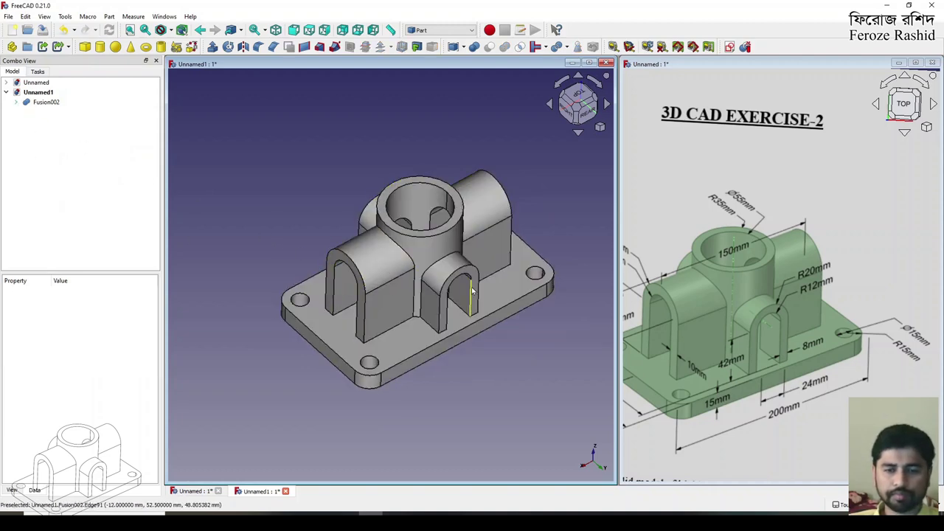
middle_drag(446, 292, 395, 292)
scroll(394, 299, up, 5)
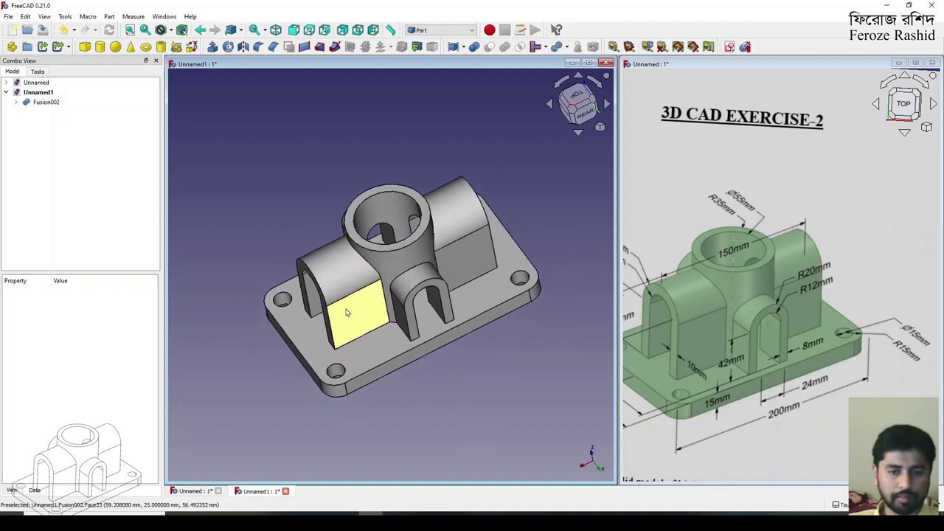
middle_drag(391, 313, 390, 355)
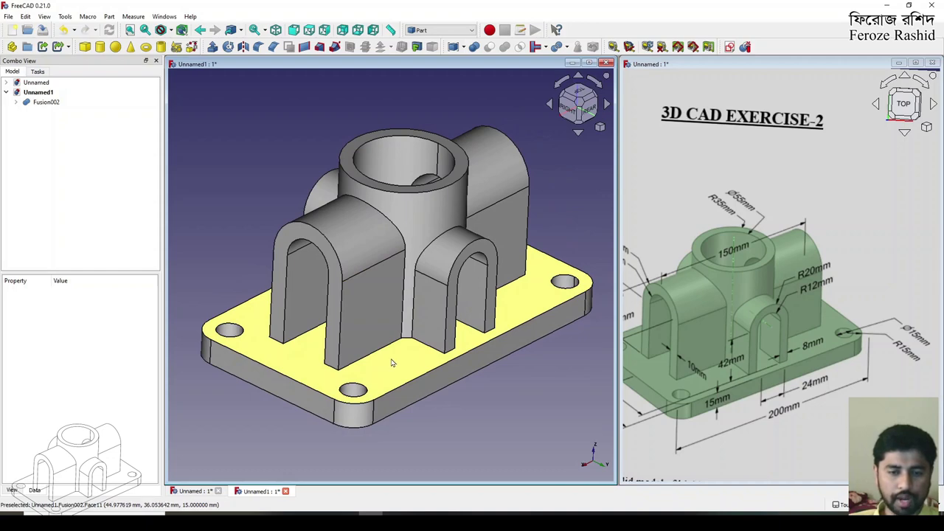
mouse_move(458, 386)
middle_down()
mouse_move(443, 341)
mouse_move(458, 394)
mouse_move(436, 230)
mouse_move(451, 412)
mouse_move(460, 409)
mouse_move(454, 384)
middle_up()
scroll(456, 399, down, 3)
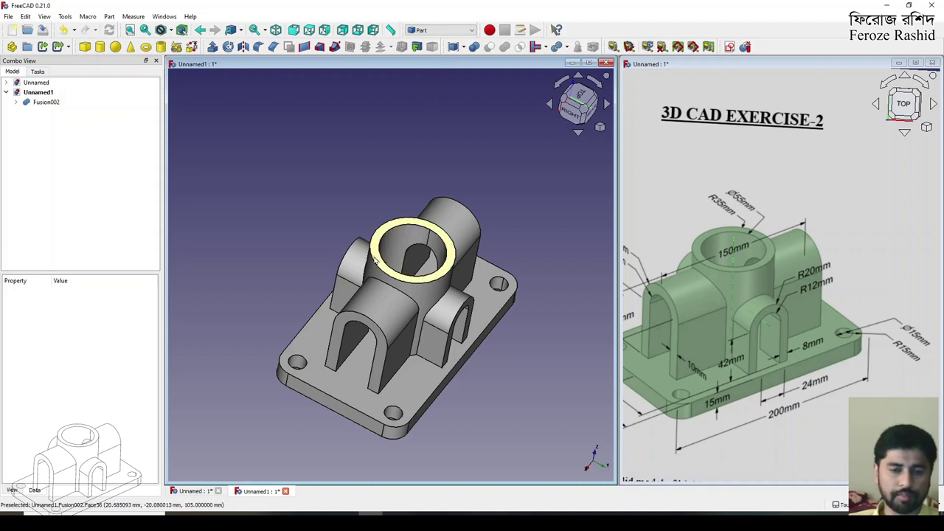
click(16, 102)
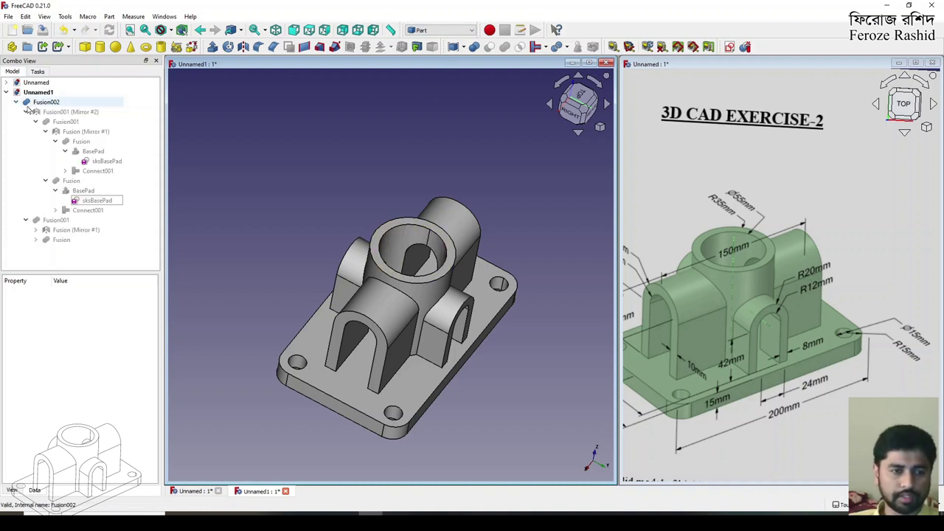
key(0)
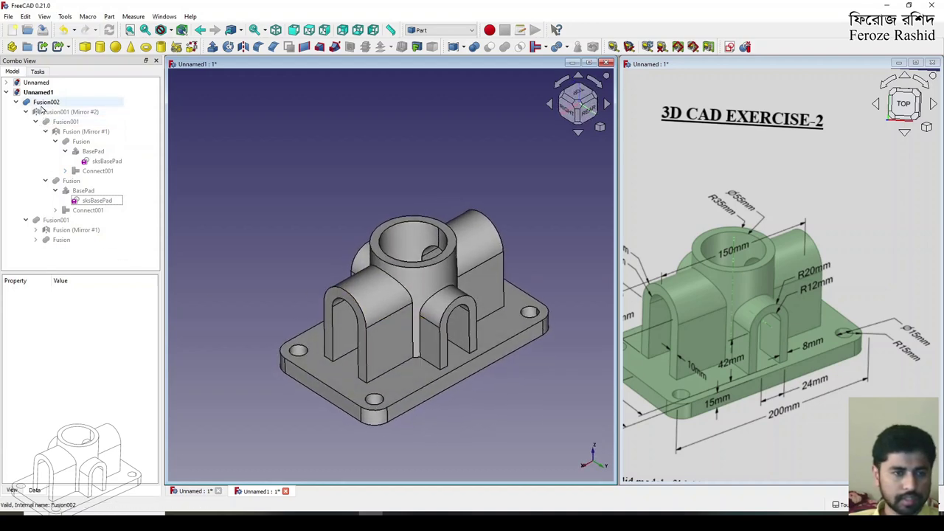
click(92, 152)
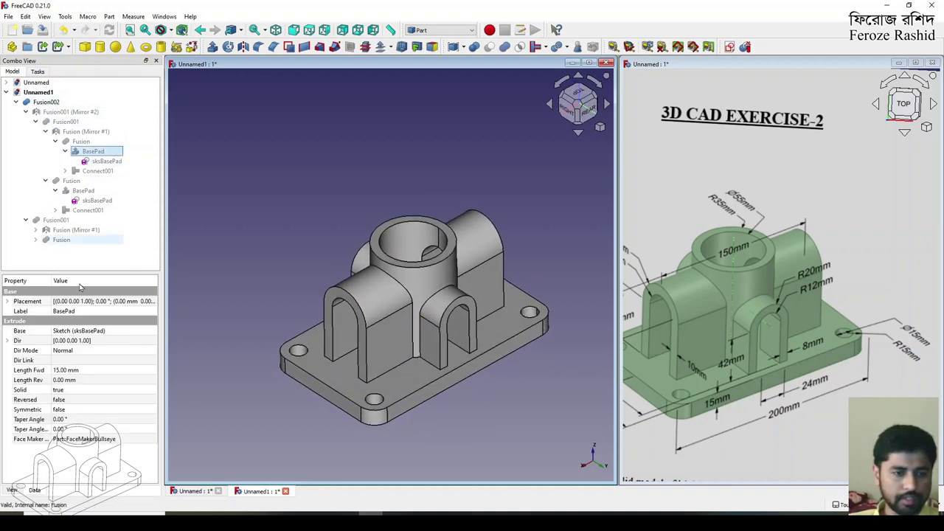
click(71, 369)
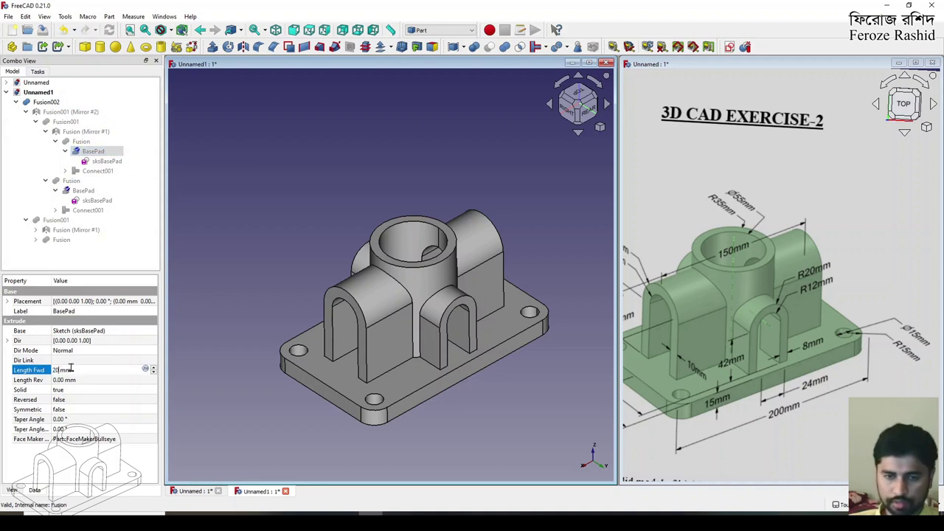
text(20)
key(Return)
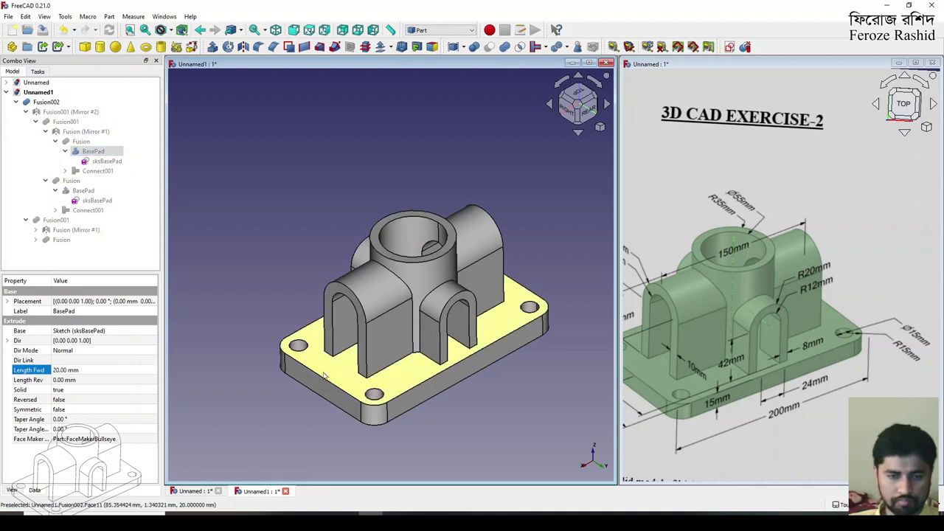
click(71, 370)
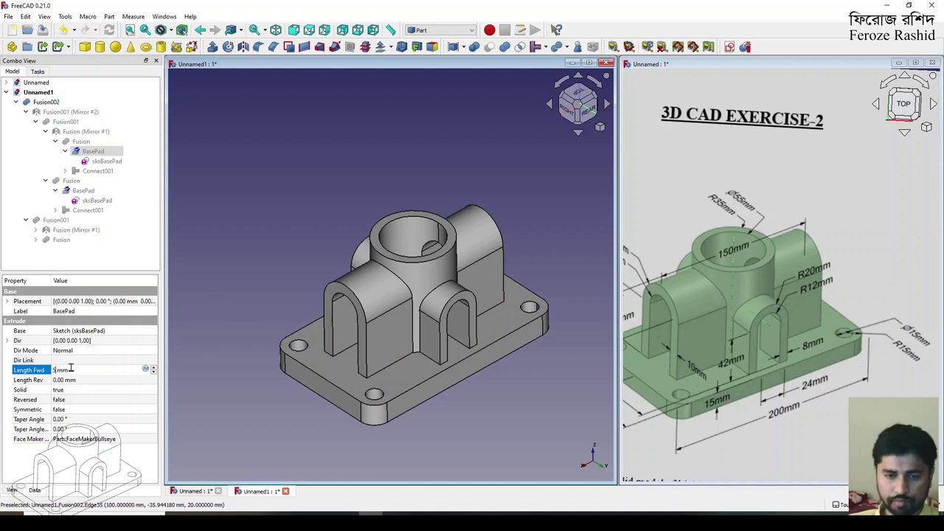
key(Return)
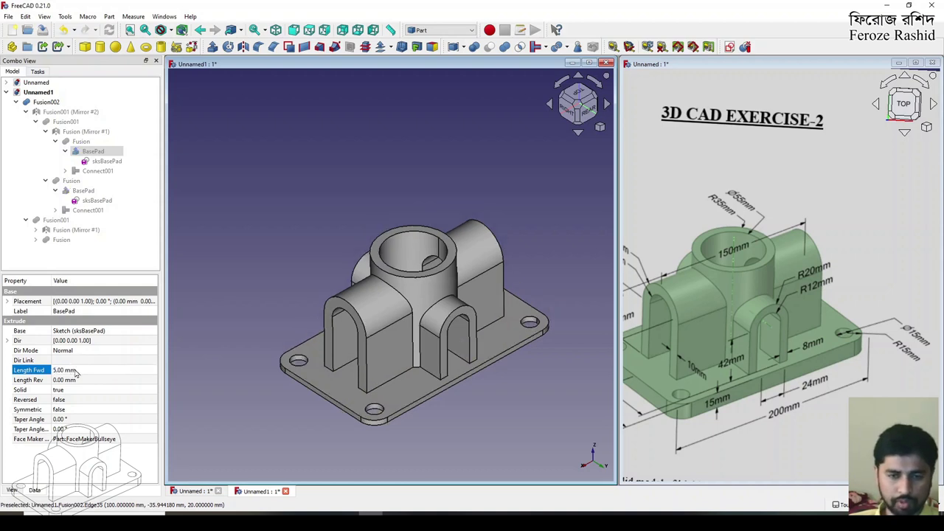
click(76, 371)
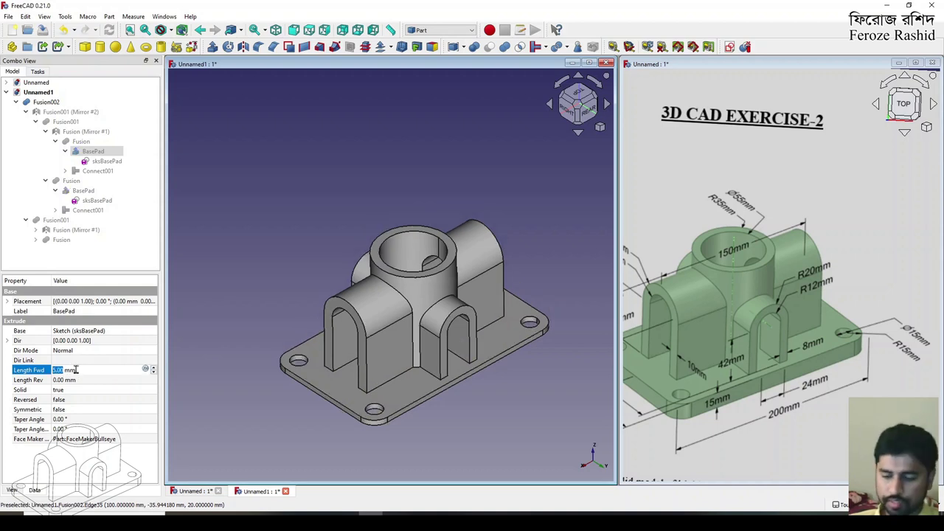
text(15)
key(Return)
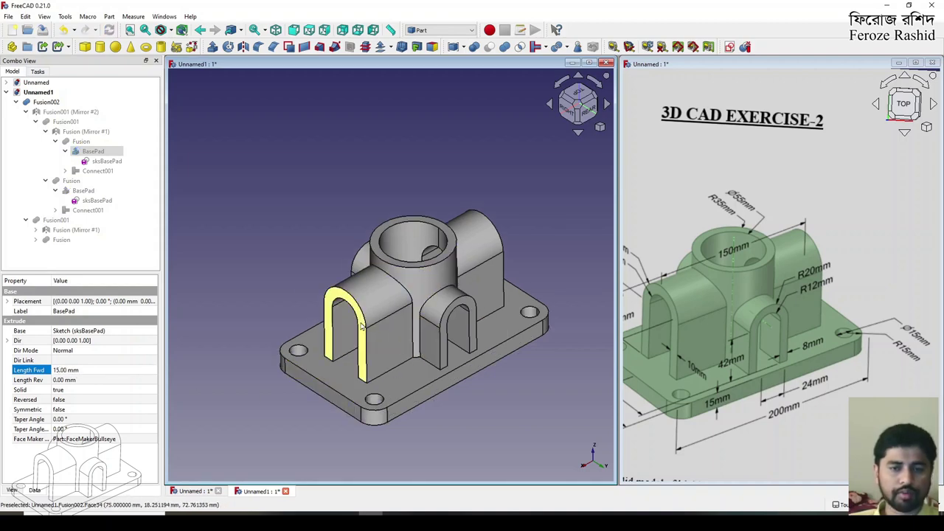
middle_drag(421, 386, 491, 304)
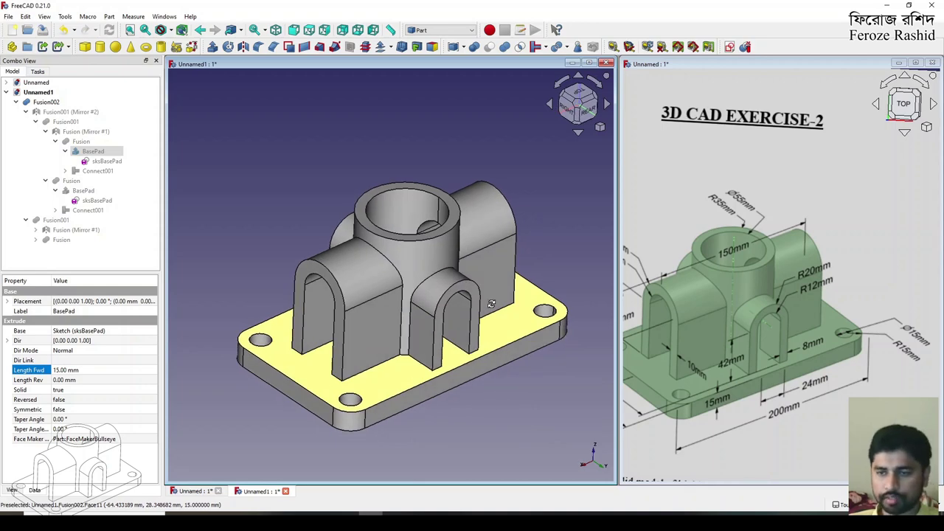
click(733, 314)
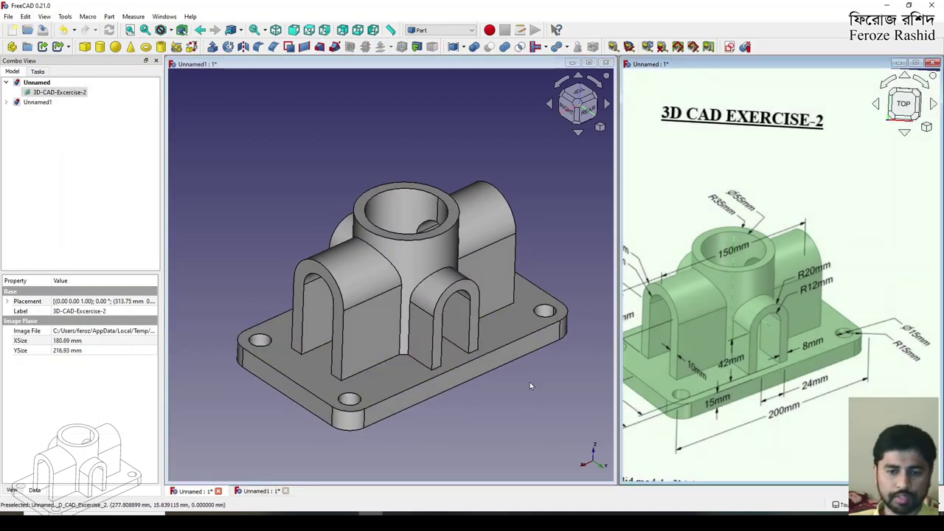
click(530, 385)
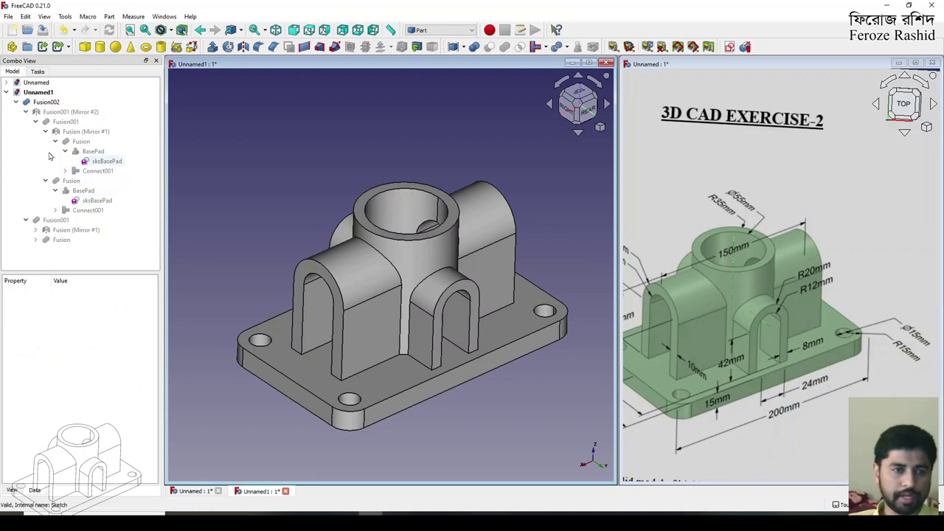
click(14, 103)
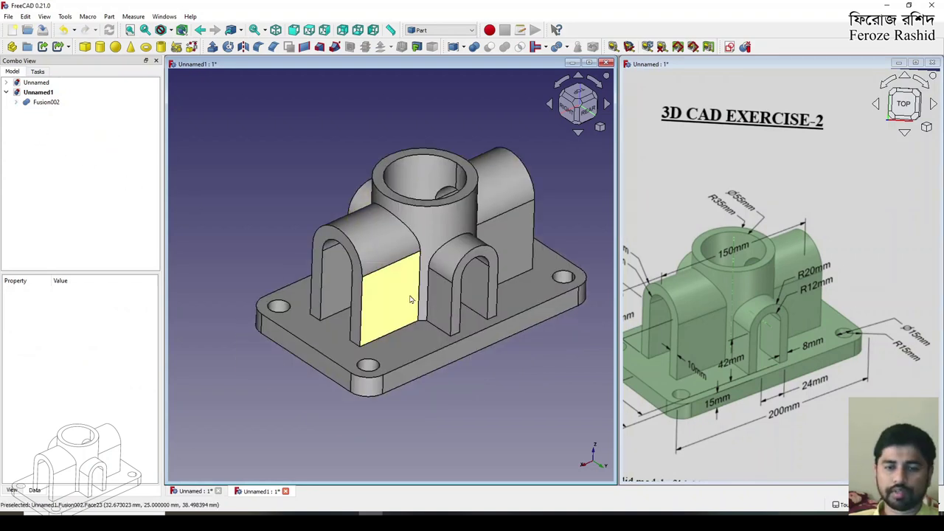